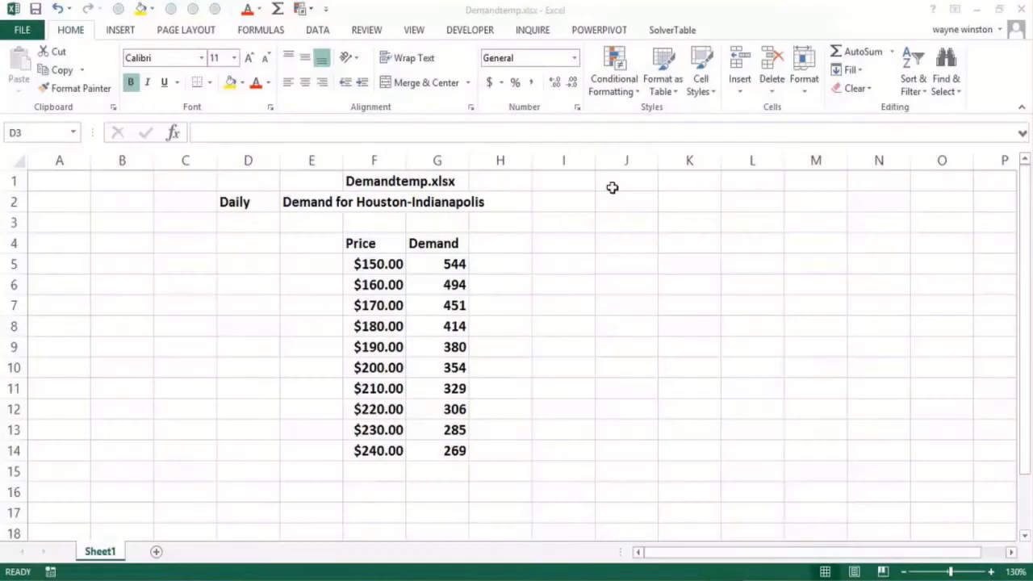
# Step: Enter the heading "Power Curve" in cell J2
pyautogui.click(619, 208)
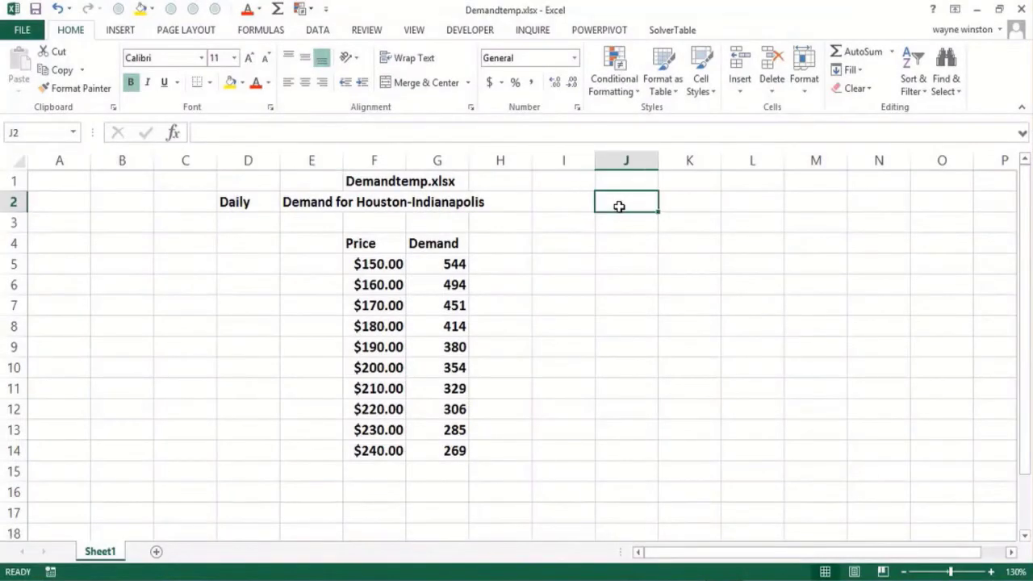
pyautogui.write('ow')
pyautogui.press('BackSpace')
pyautogui.press('BackSpace')
pyautogui.write('Po')
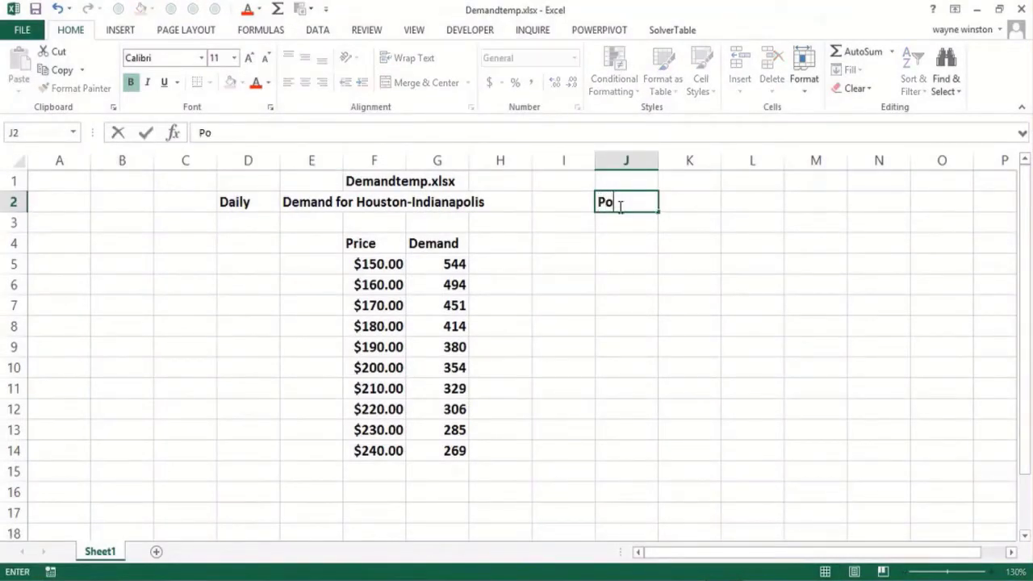
pyautogui.write('wer Cu')
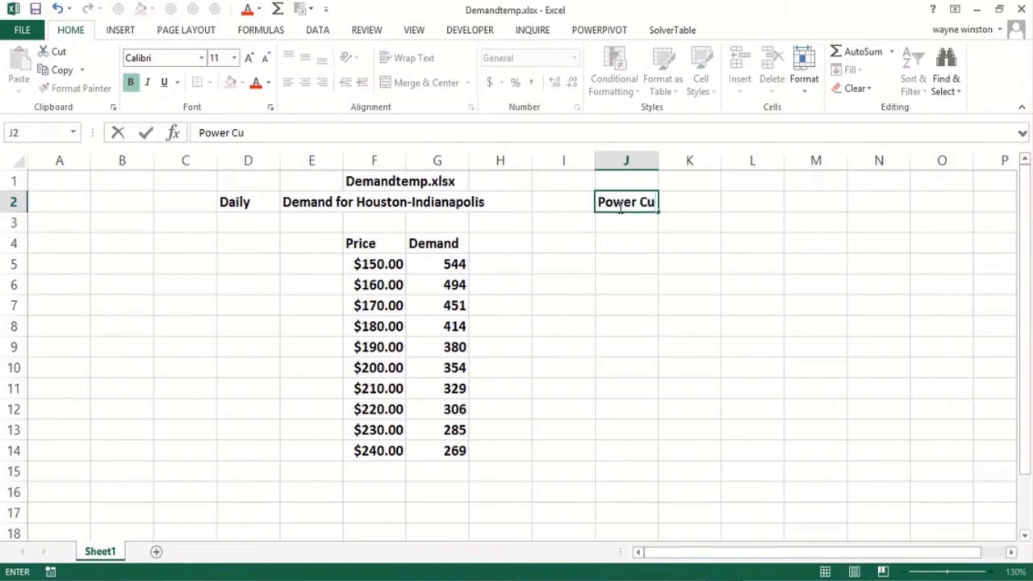
pyautogui.write('rve')
pyautogui.click(514, 225)
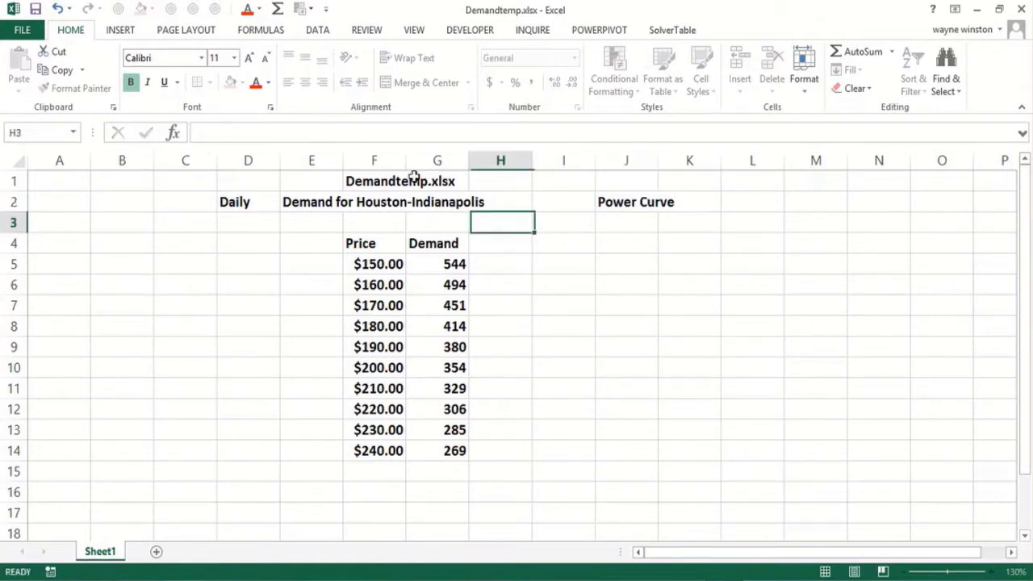
# Step: Enter the equation Y=ax with a superscript b in cell J3, and "a? b?" in cell J5
pyautogui.click(624, 224)
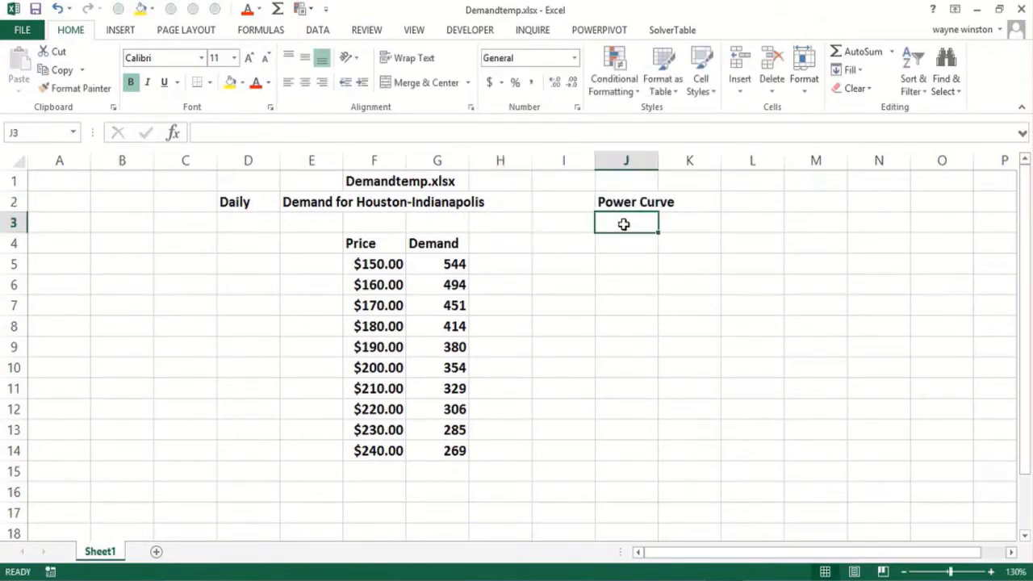
pyautogui.write('Y=ax')
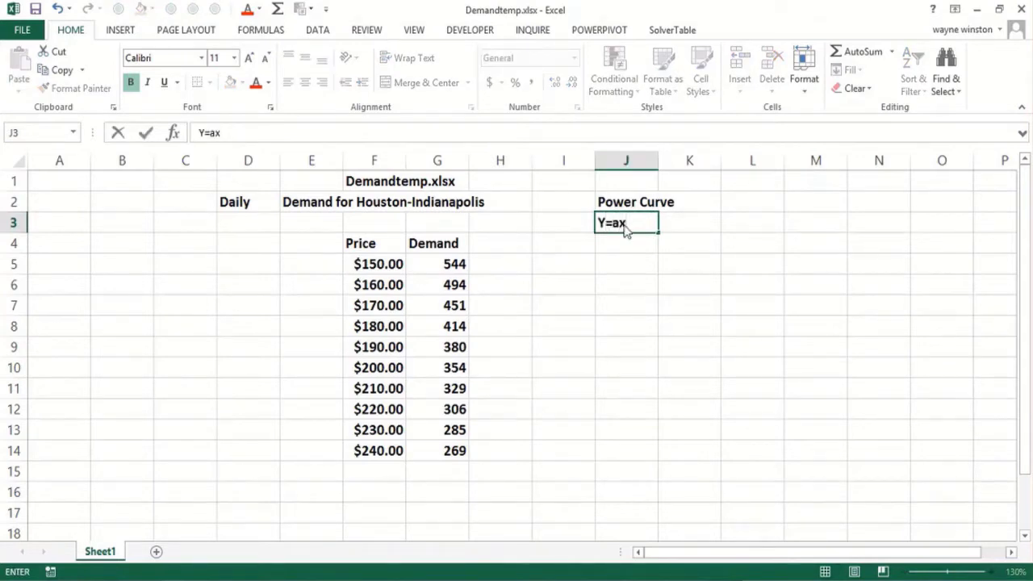
pyautogui.hotkey('ctrl', '1')
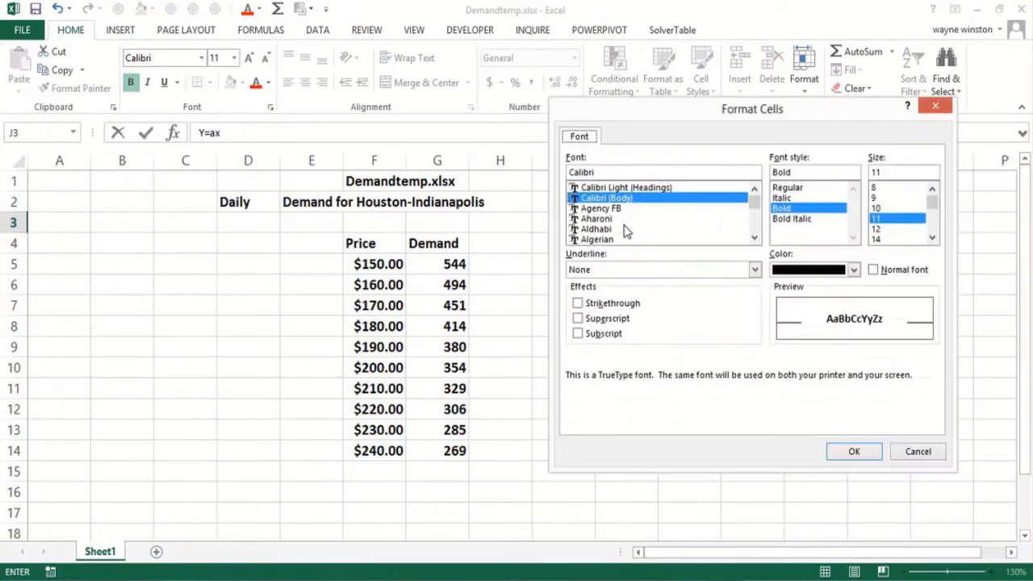
pyautogui.click(578, 320)
pyautogui.click(847, 451)
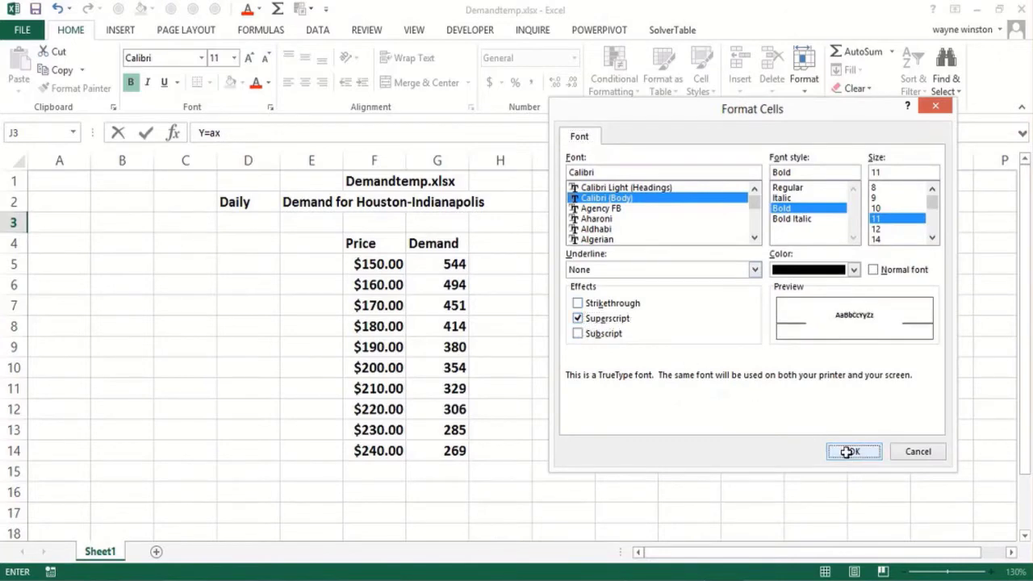
pyautogui.write('b')
pyautogui.press('Return')
pyautogui.press('Return')
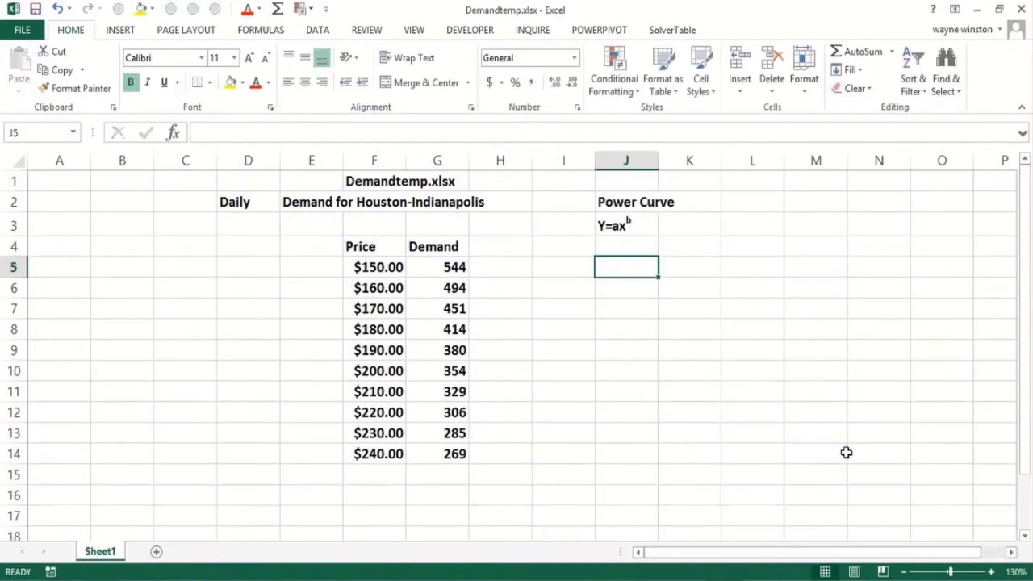
pyautogui.write('a? b?')
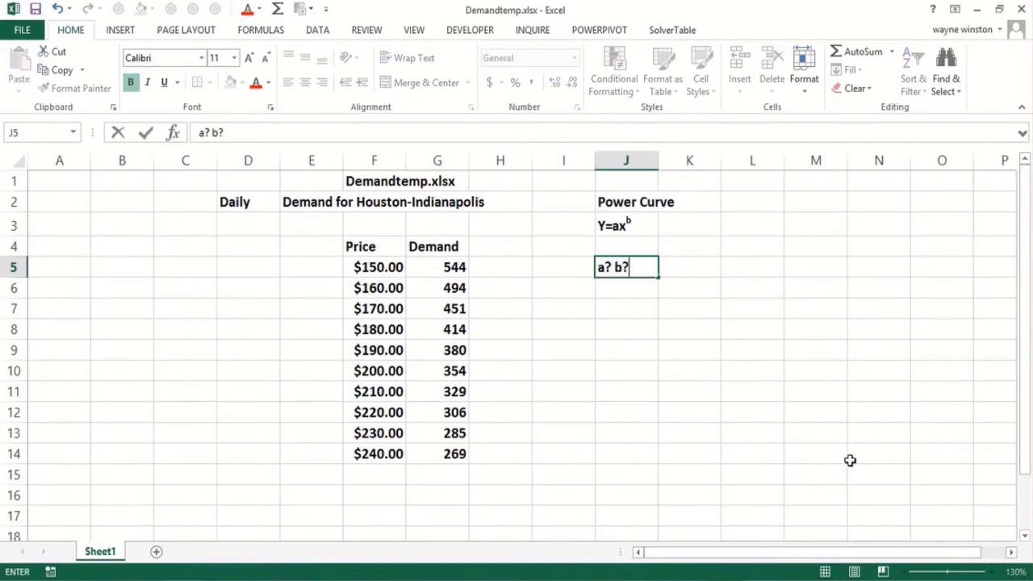
pyautogui.press('Return')
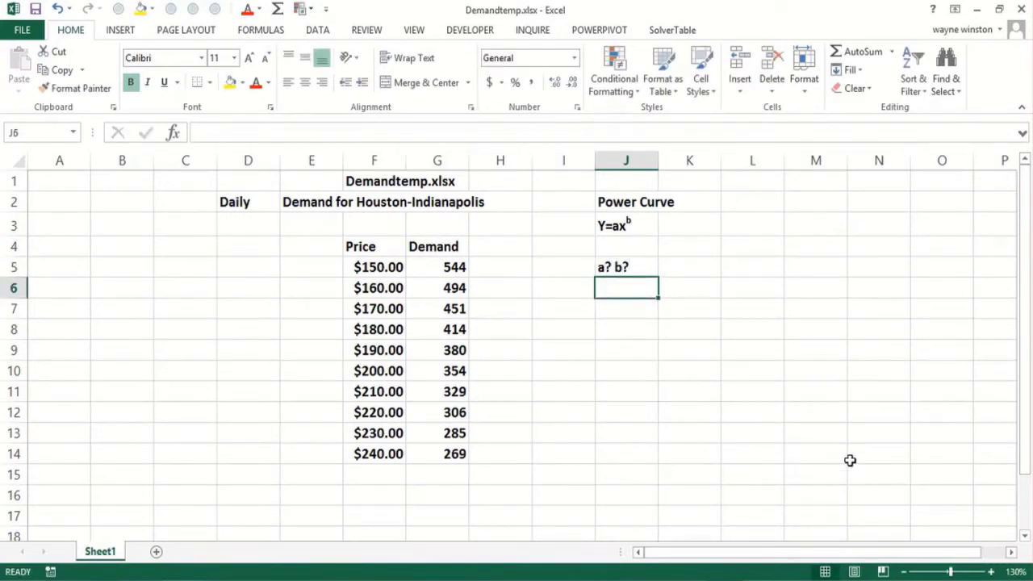
# Step: Write "b>1 y=x" with a superscript exponent 2 in cell J6
pyautogui.write('b')
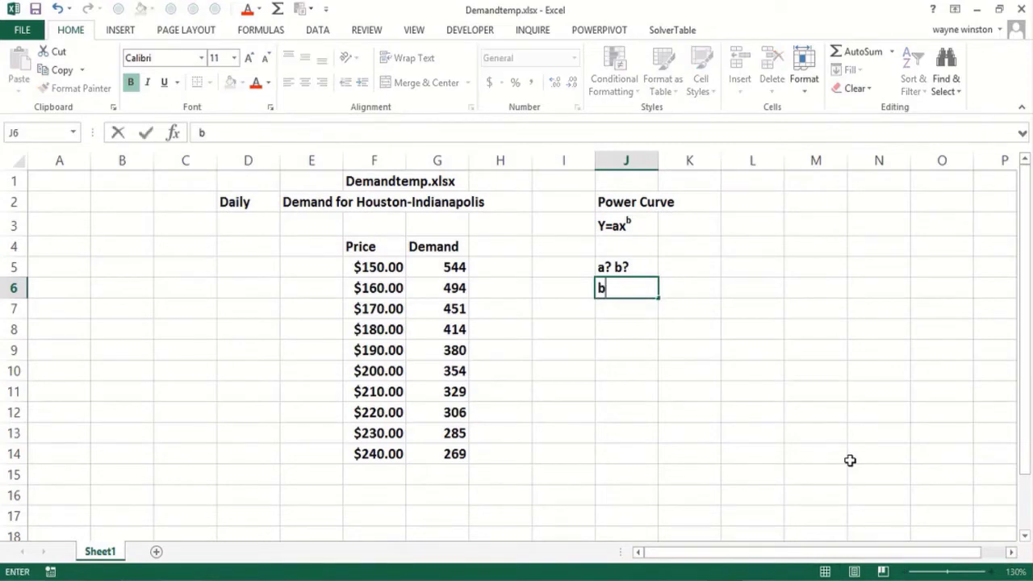
pyautogui.write('>1 y=x')
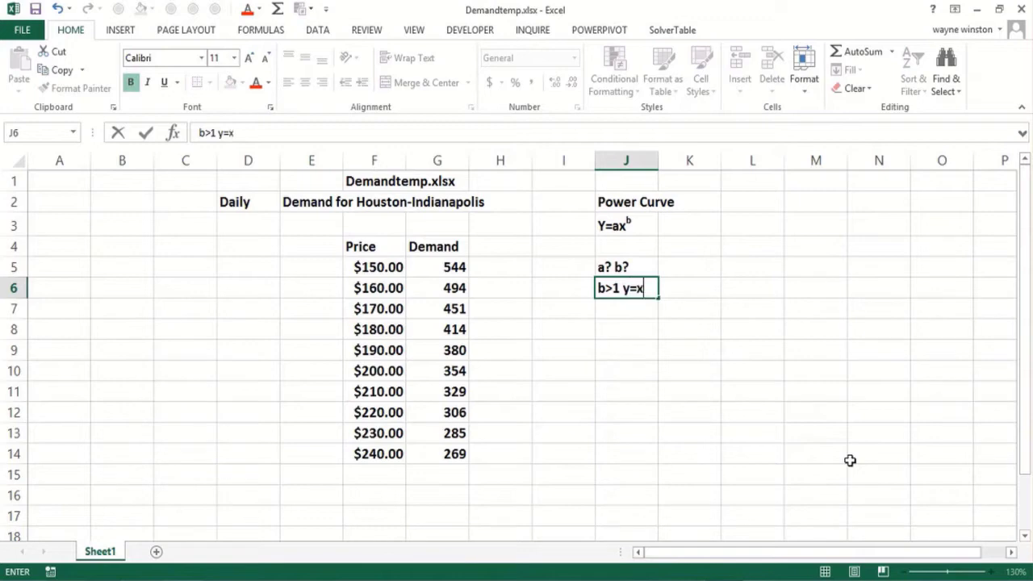
pyautogui.hotkey('ctrl', '1')
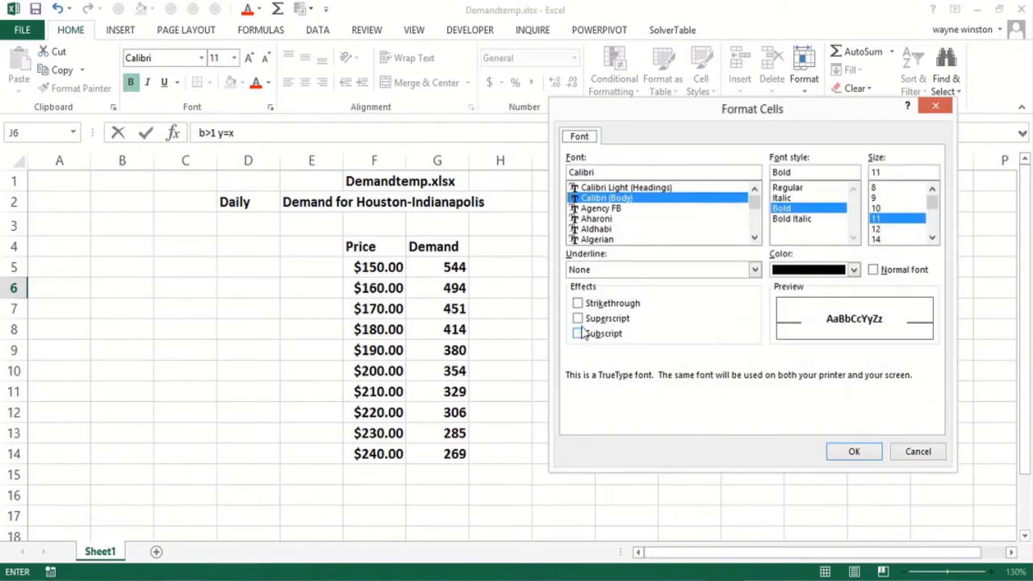
pyautogui.click(580, 319)
pyautogui.click(849, 451)
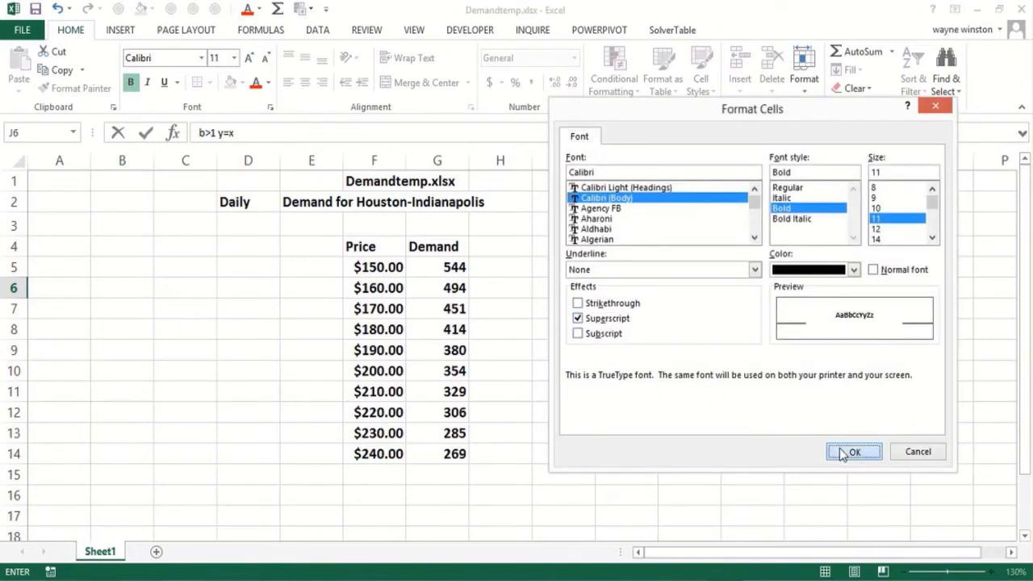
pyautogui.write('2')
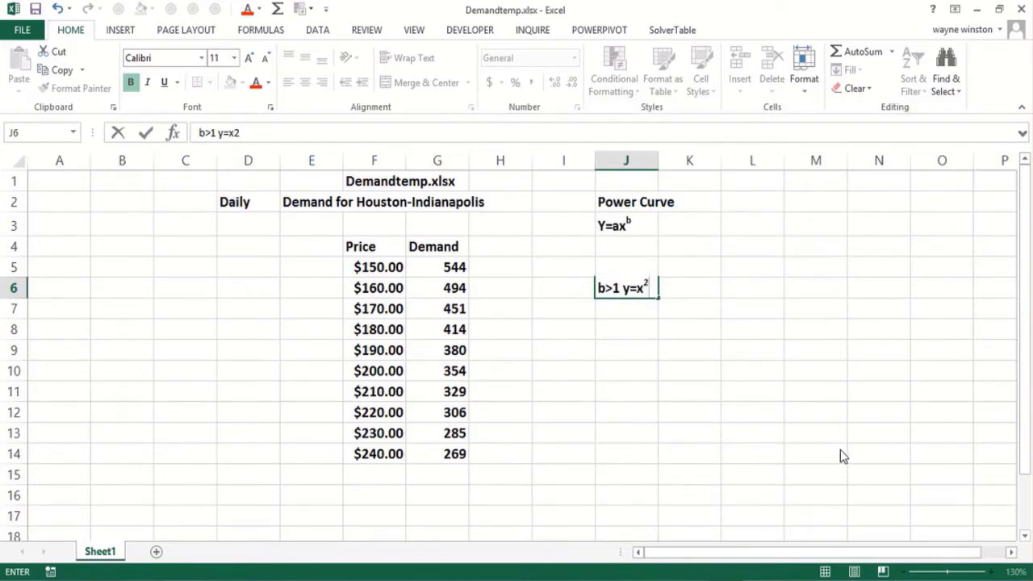
# Step: Turn off superscript and complete the J6 note with "curve increases and gets steeper" in normal text
pyautogui.hotkey('ctrl', '1')
pyautogui.click(578, 318)
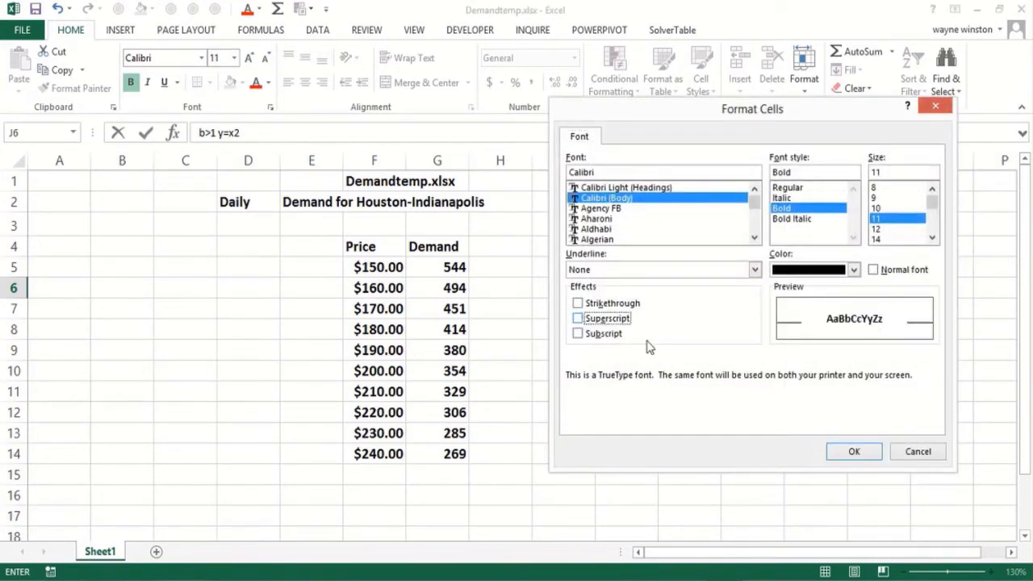
pyautogui.click(862, 454)
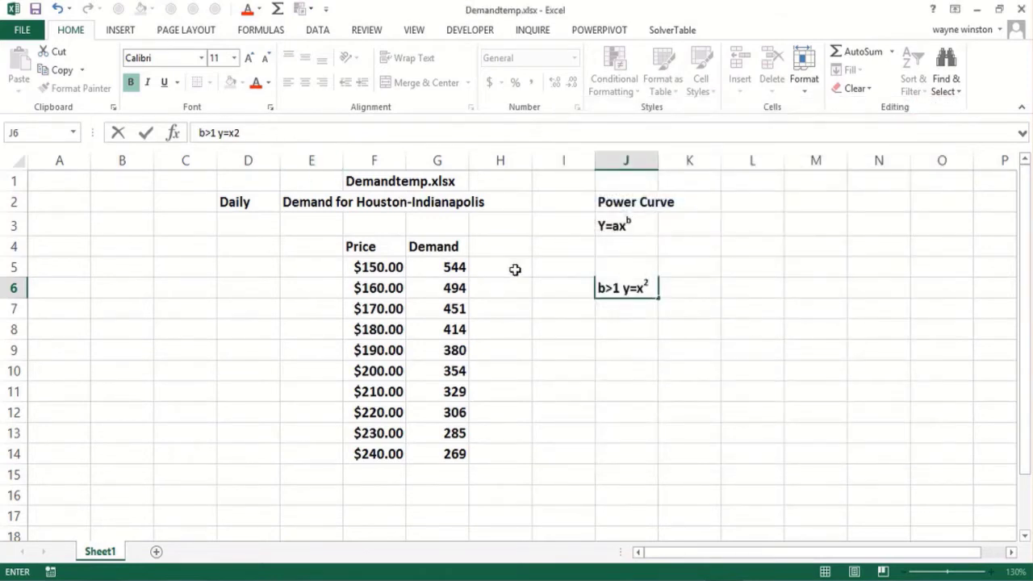
pyautogui.write('curce')
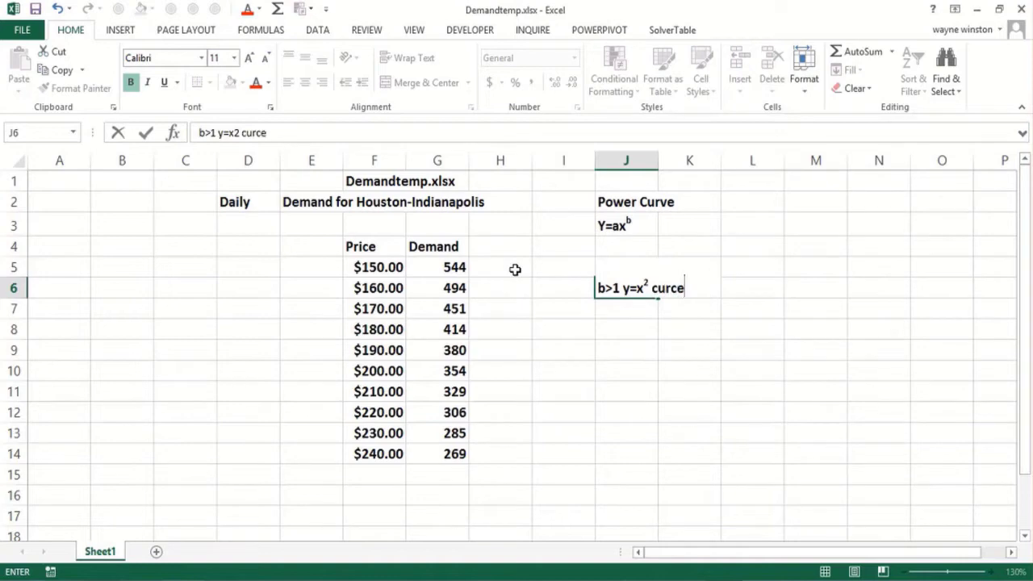
pyautogui.press('BackSpace')
pyautogui.press('BackSpace')
pyautogui.write('ve gets')
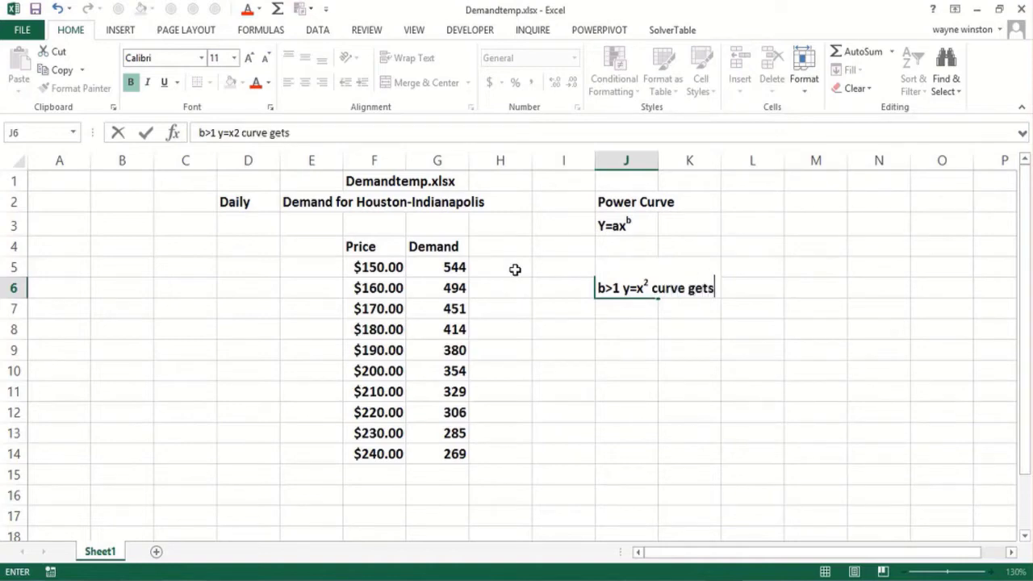
pyautogui.press('BackSpace')
pyautogui.press('BackSpace')
pyautogui.press('BackSpace')
pyautogui.press('BackSpace')
pyautogui.press('BackSpace')
pyautogui.write('increase')
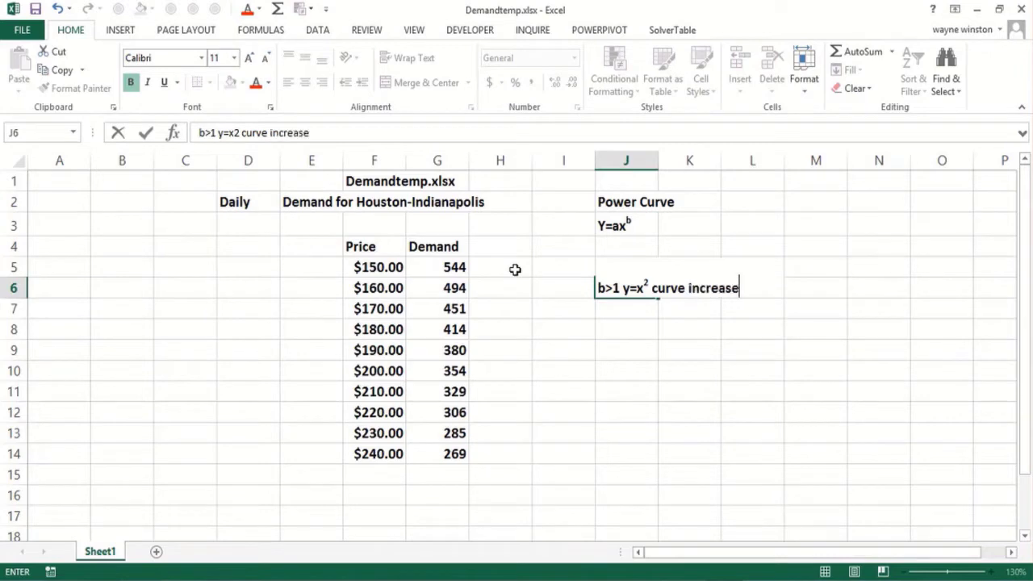
pyautogui.write('s and gets ')
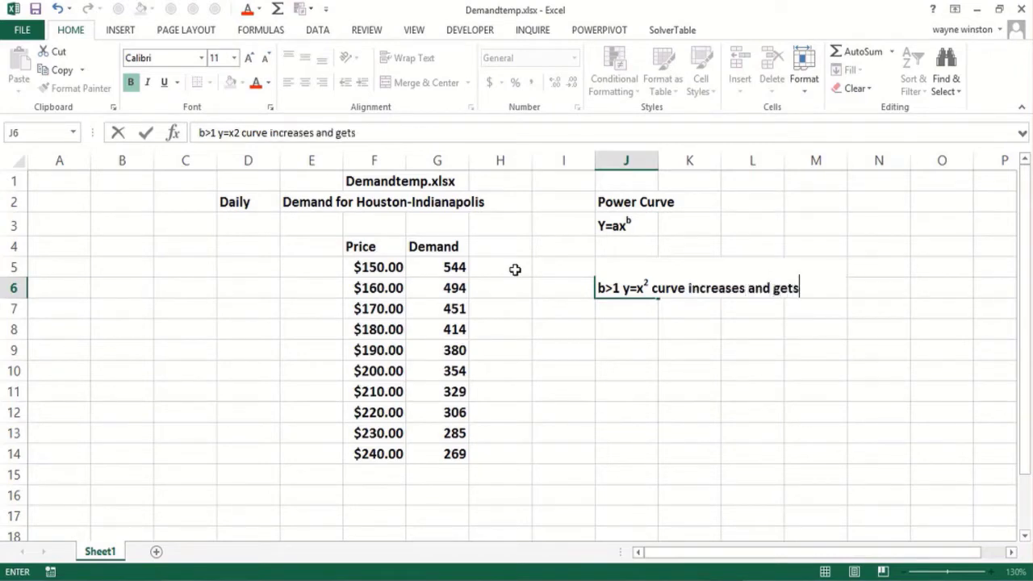
pyautogui.write('steeper')
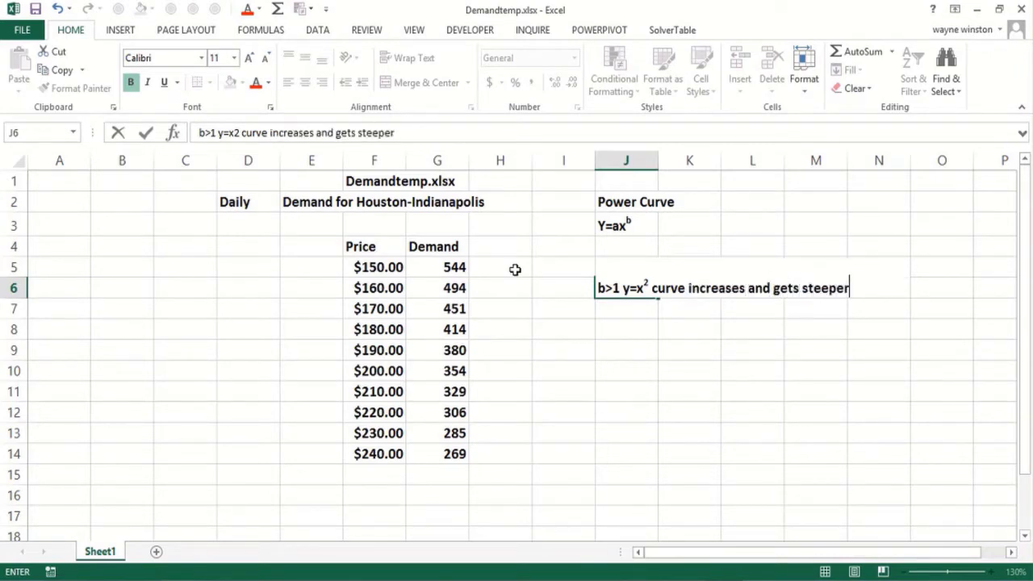
pyautogui.press('Return')
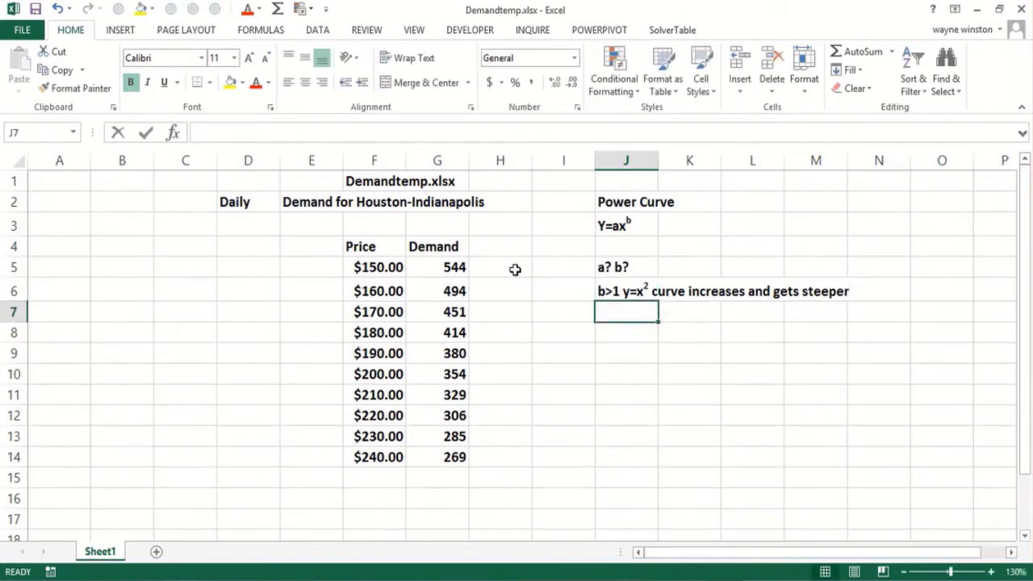
# Step: Enter "0<b<1 y=x" with a superscript exponent .5 in cell J7
pyautogui.write('0<b<1')
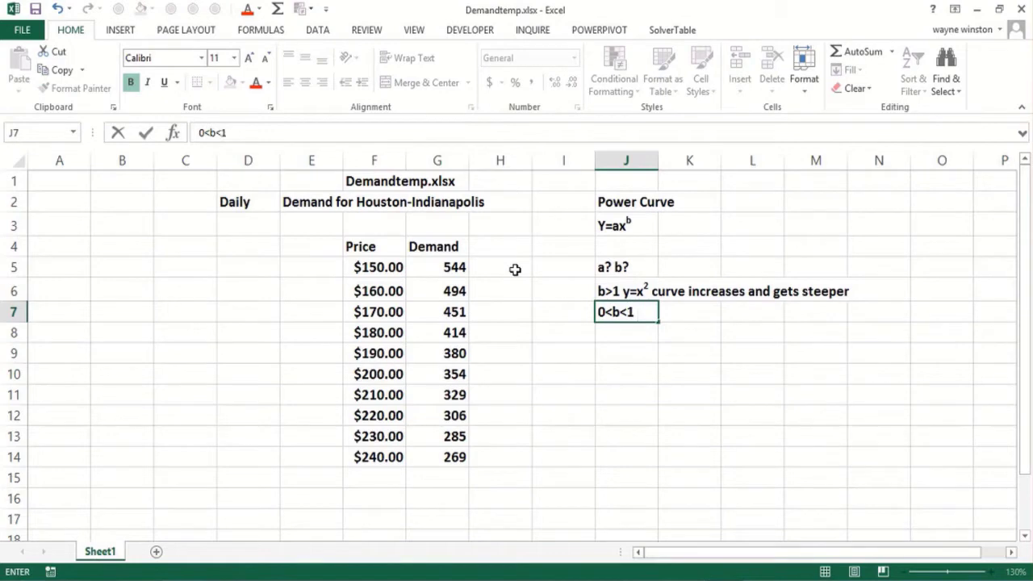
pyautogui.write(' y=x')
pyautogui.hotkey('ctrl', '1')
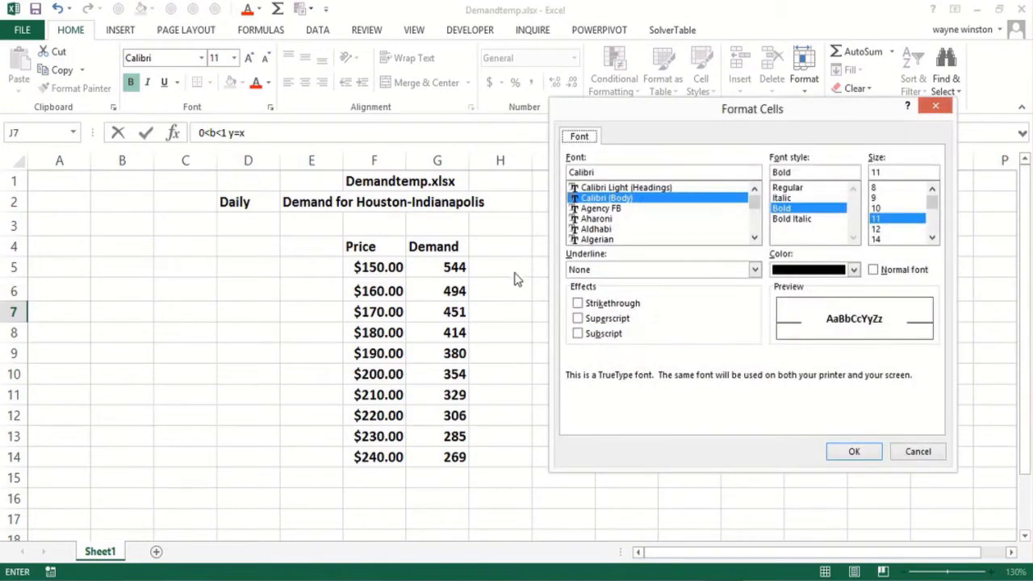
pyautogui.click(580, 319)
pyautogui.click(854, 452)
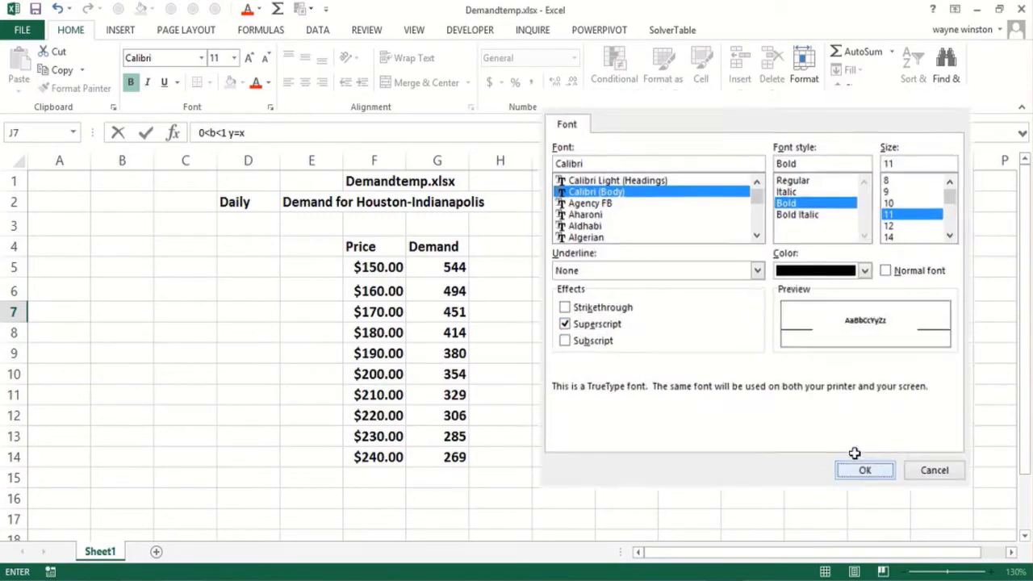
pyautogui.write('.5')
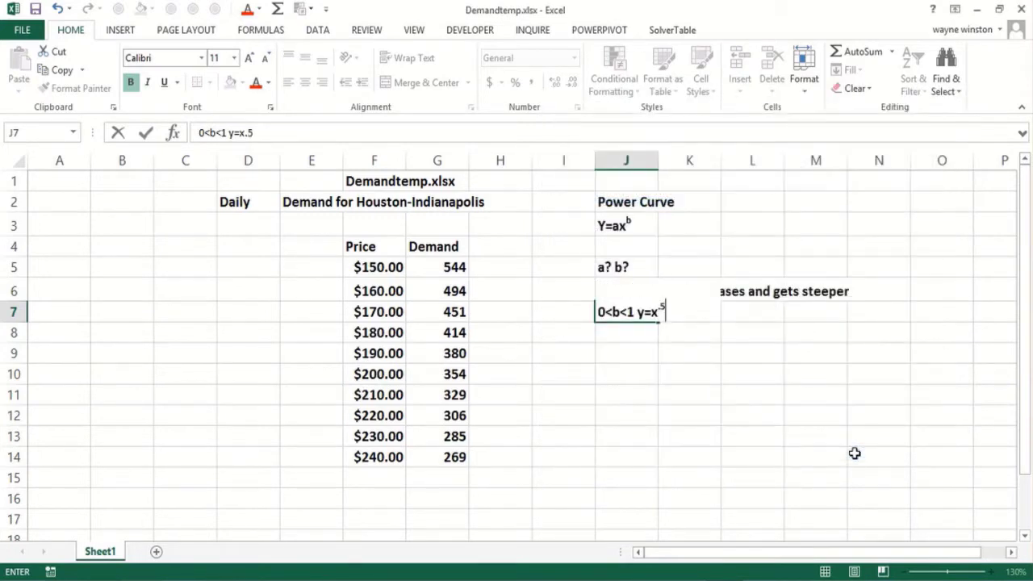
pyautogui.press('Return')
pyautogui.press('Up')
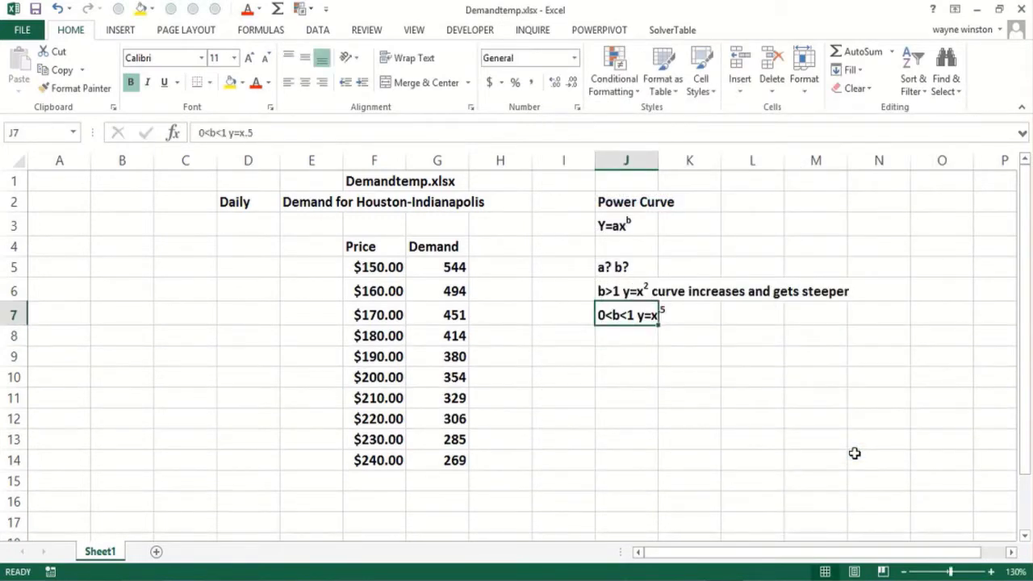
# Step: Enter the note "curve increases and gets flatter" in cell J8
pyautogui.press('Down')
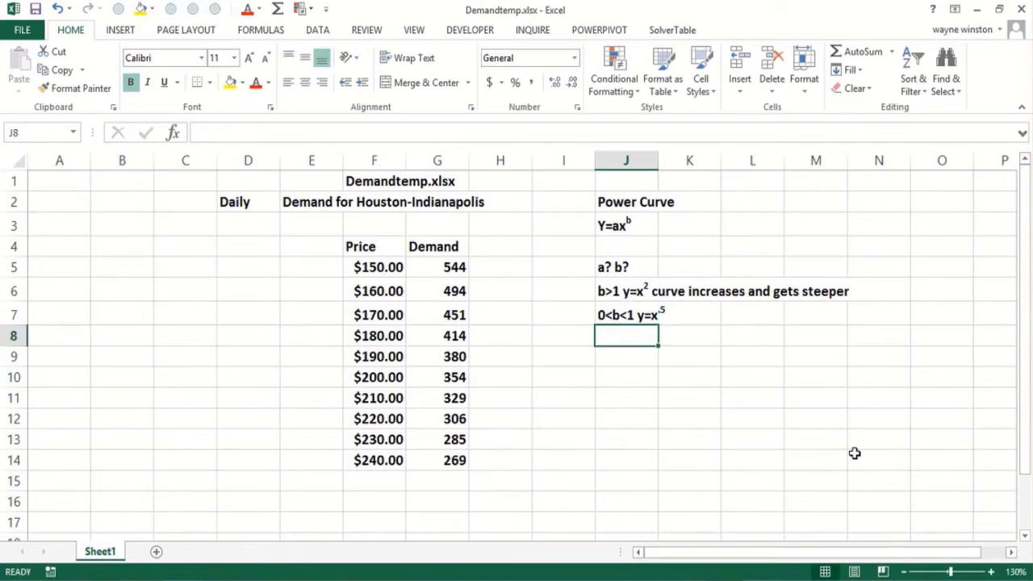
pyautogui.write('curve ')
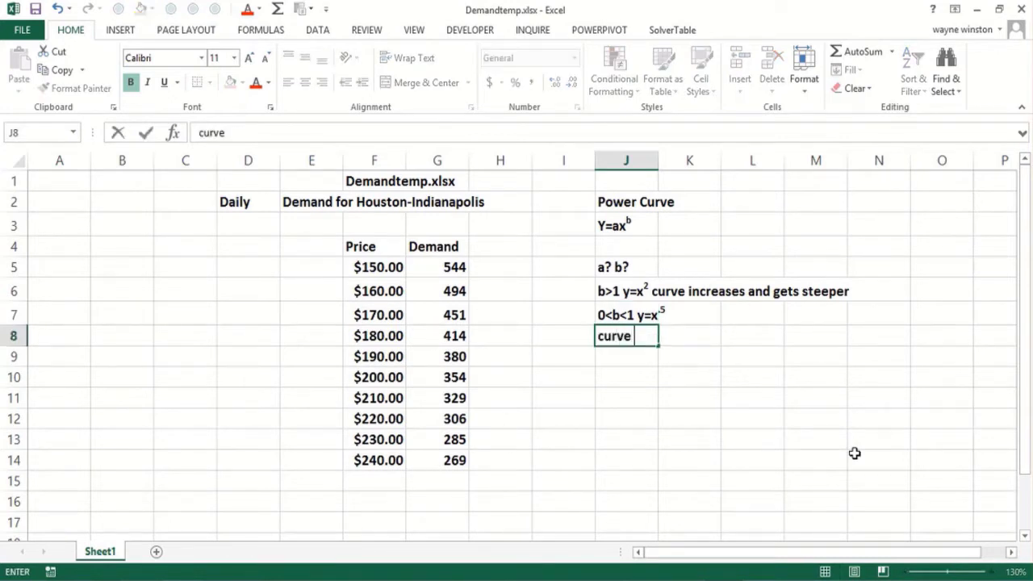
pyautogui.write('increases a')
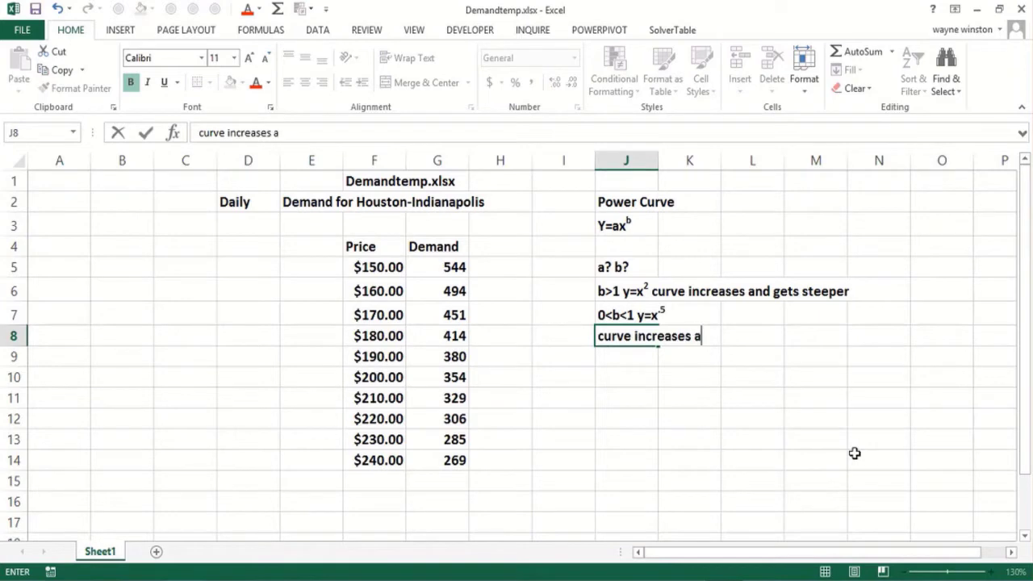
pyautogui.write('nd gets')
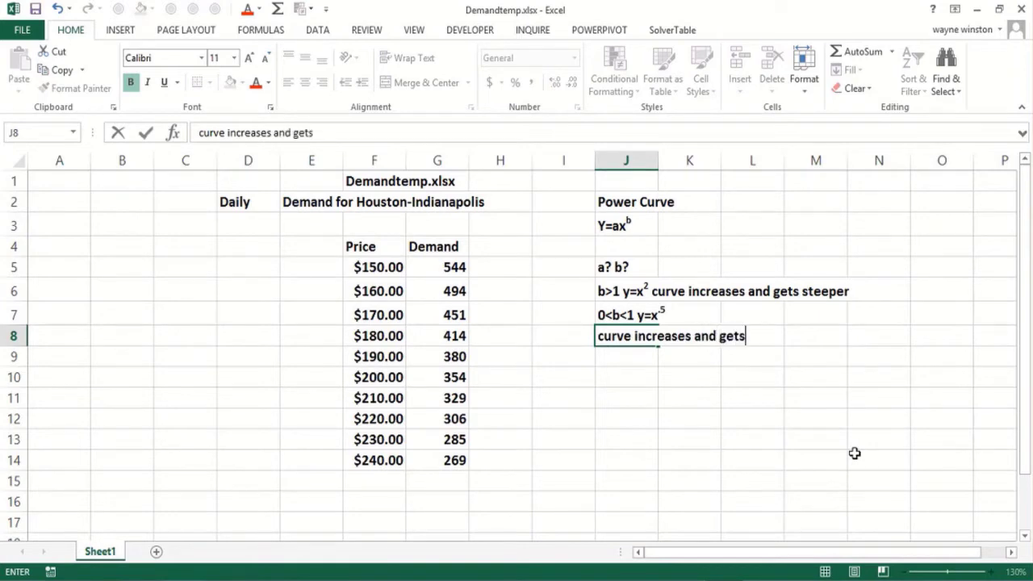
pyautogui.write(' flatter')
pyautogui.press('Return')
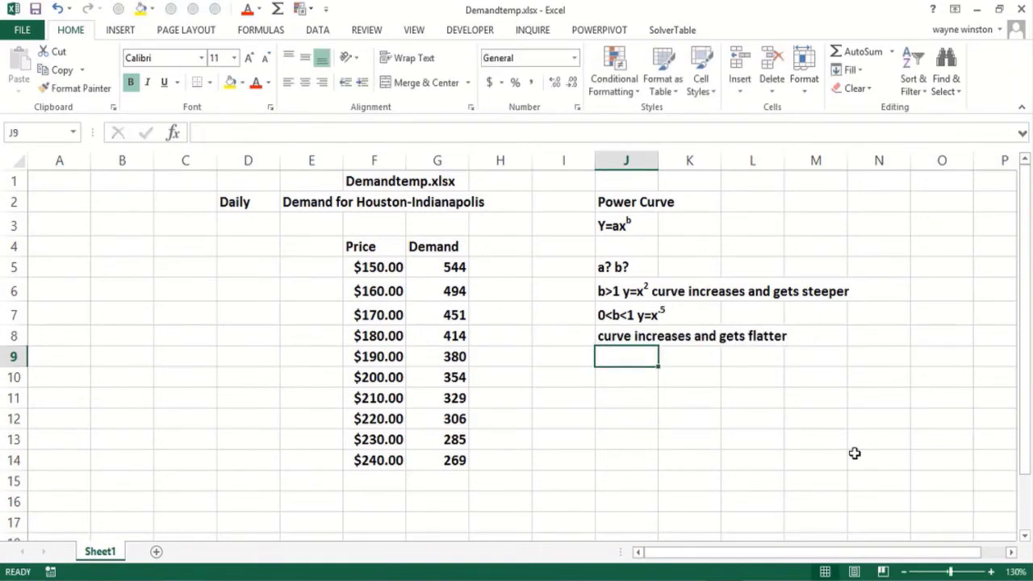
# Step: Enter "diminishing returns x = ad $s" in cell J9 and "y=sales" in cell J10
pyautogui.write('diminish')
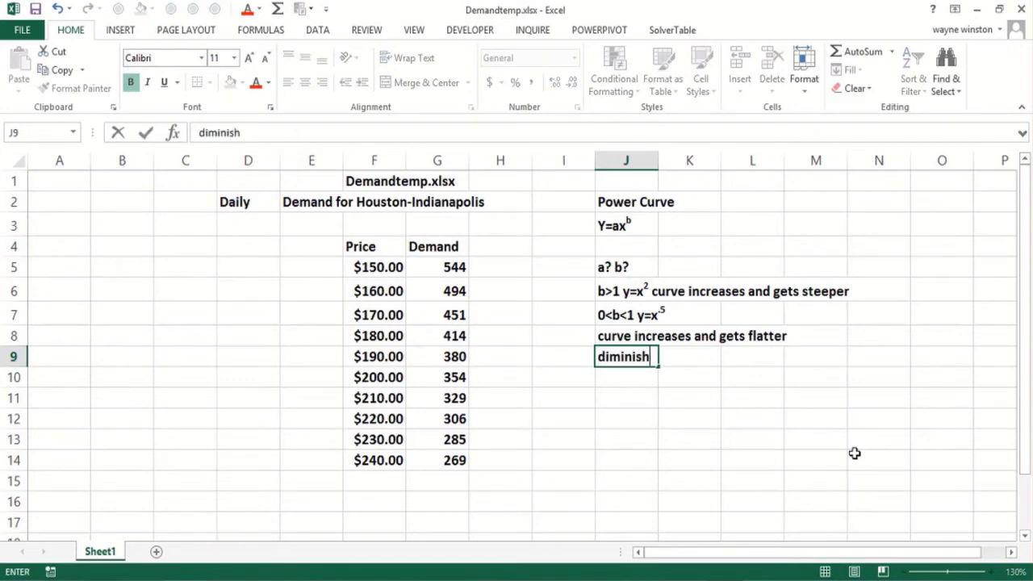
pyautogui.write('ing retu')
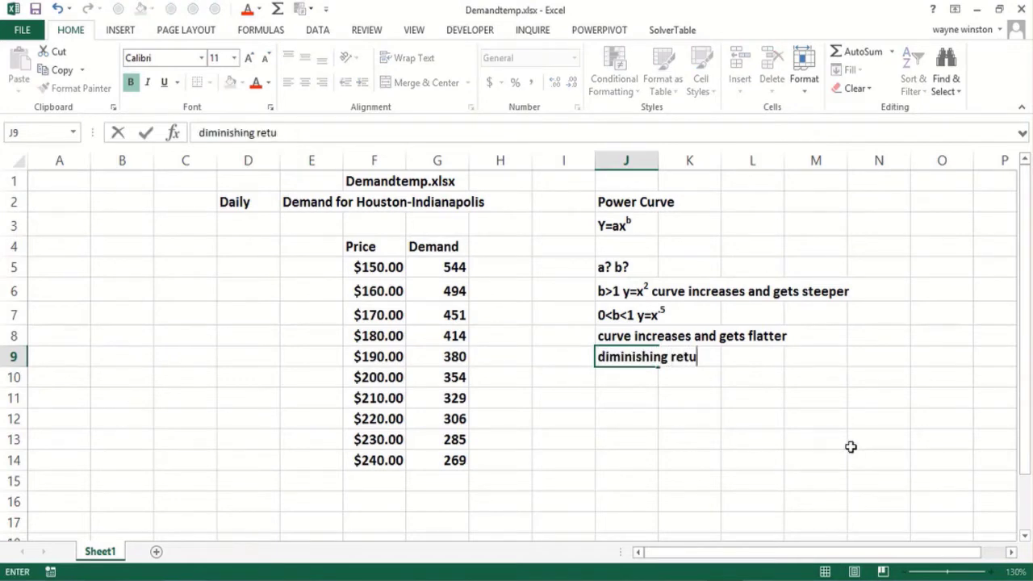
pyautogui.write('rns x = ad %')
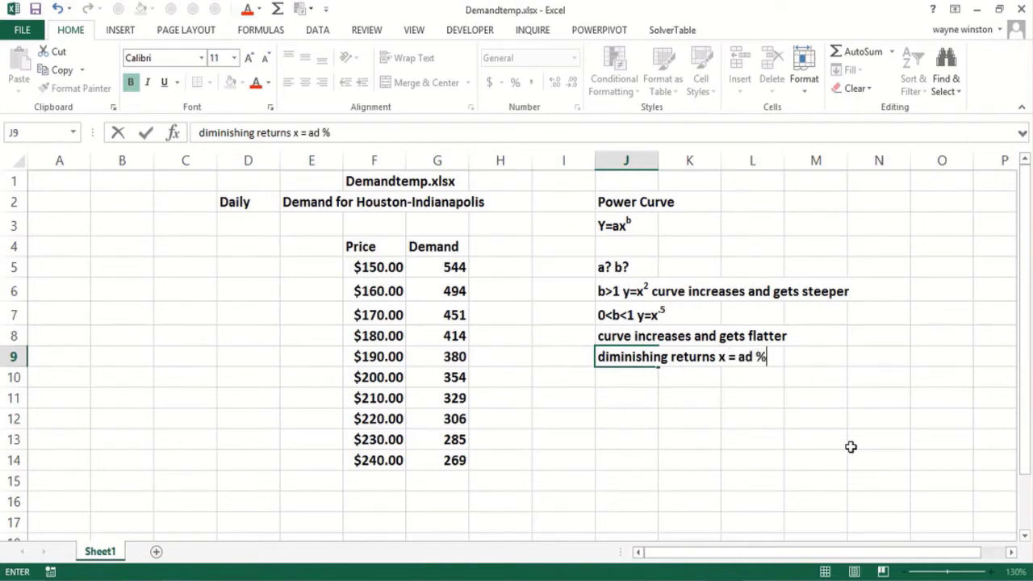
pyautogui.press('BackSpace')
pyautogui.write('$s')
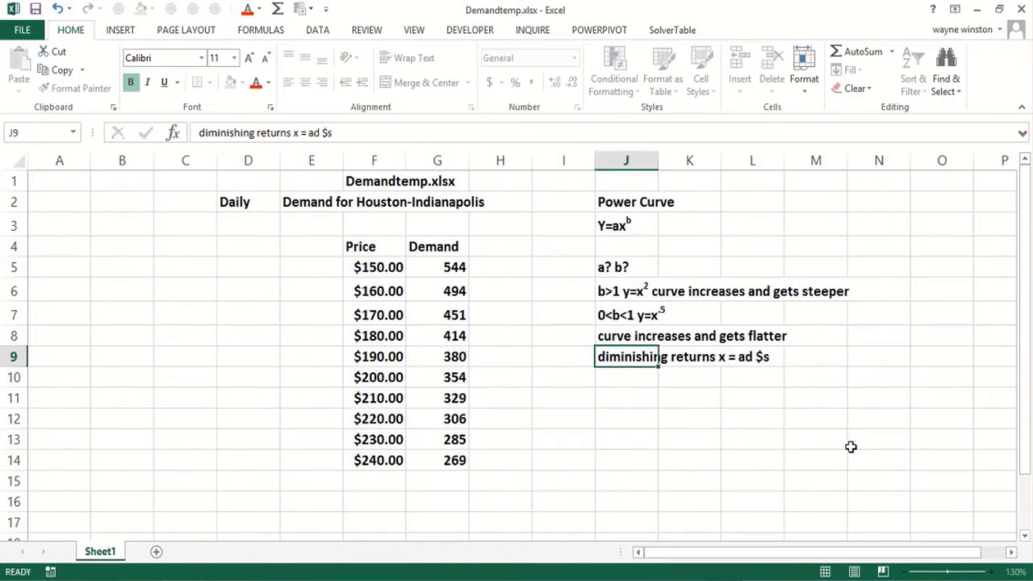
pyautogui.press('Return')
pyautogui.write('y')
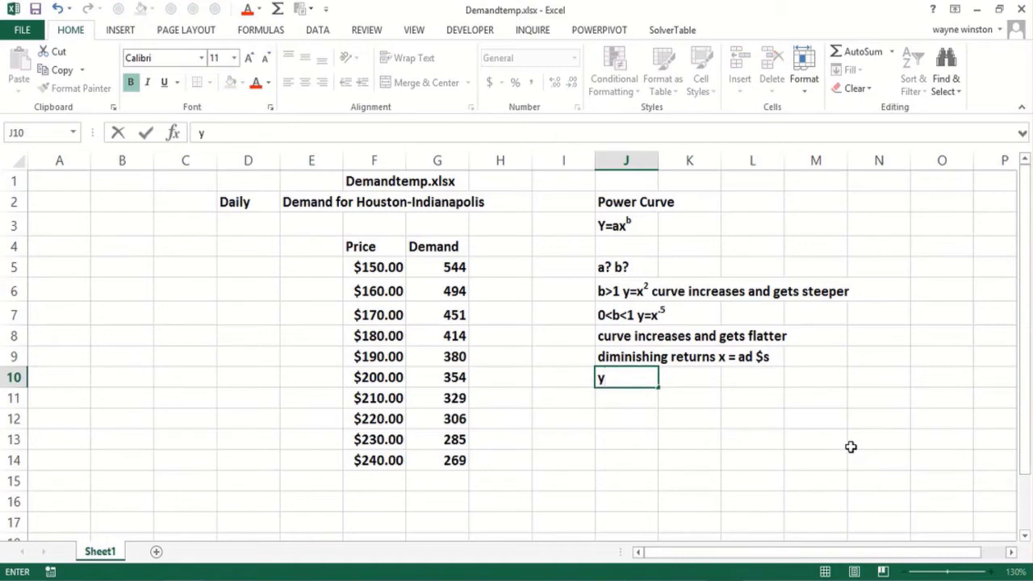
pyautogui.write('=sales')
pyautogui.press('Return')
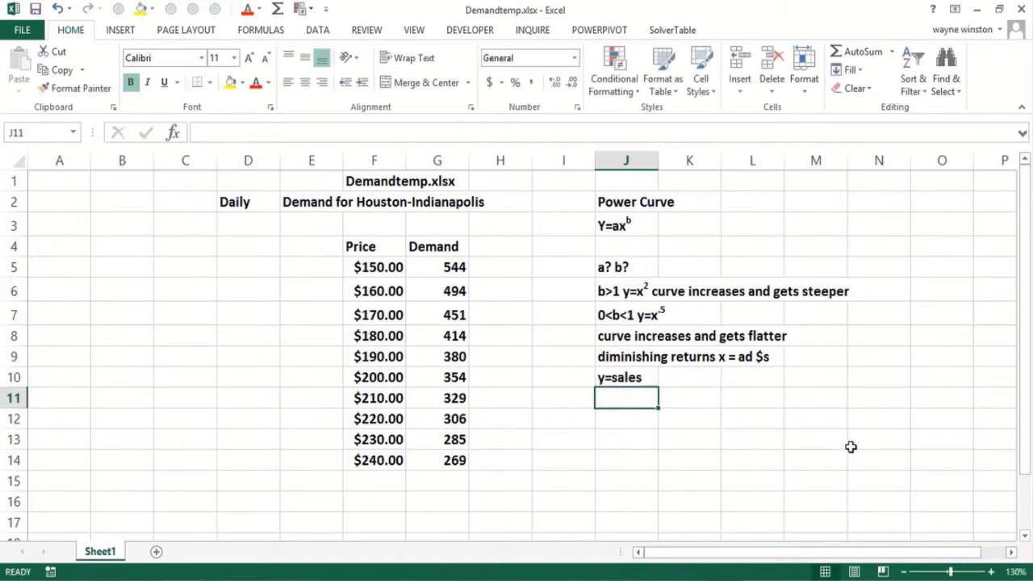
# Step: Enter the second example as "x= revenue" in cell J11 and "y=headcount" in cell J12
pyautogui.write('x=')
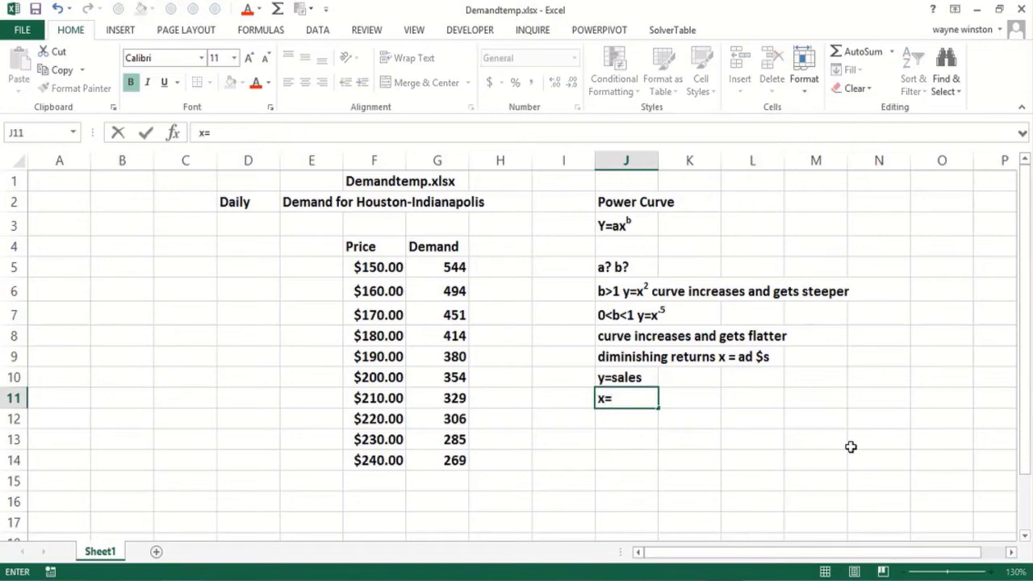
pyautogui.write(' revenyu')
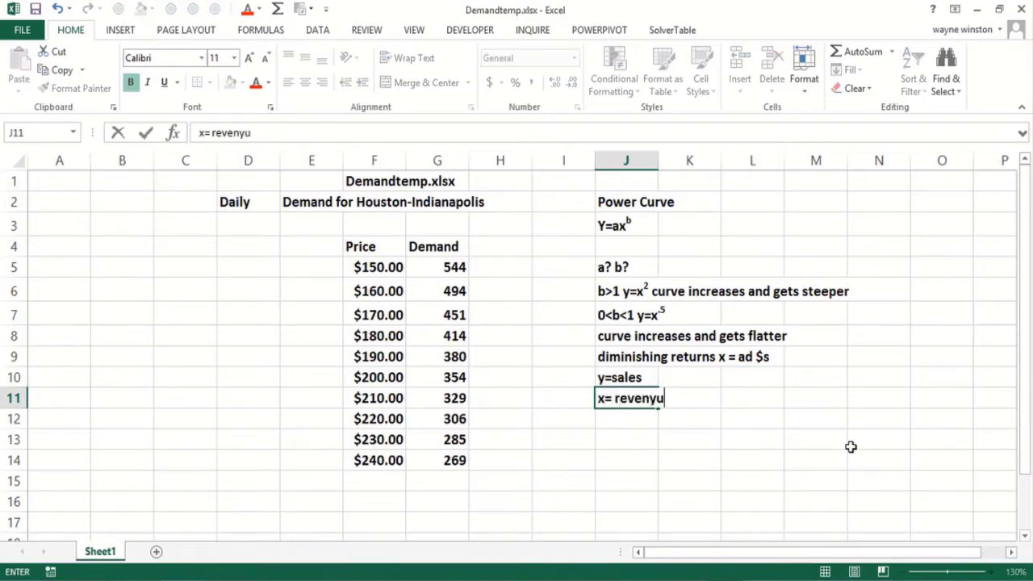
pyautogui.press('BackSpace')
pyautogui.press('BackSpace')
pyautogui.write('ue')
pyautogui.press('Return')
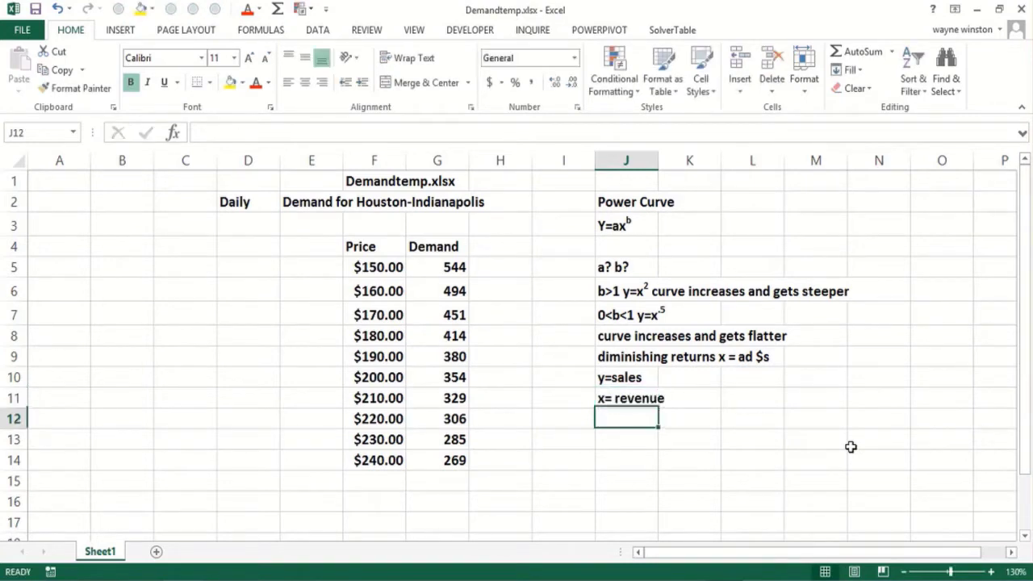
pyautogui.write('y=headcount')
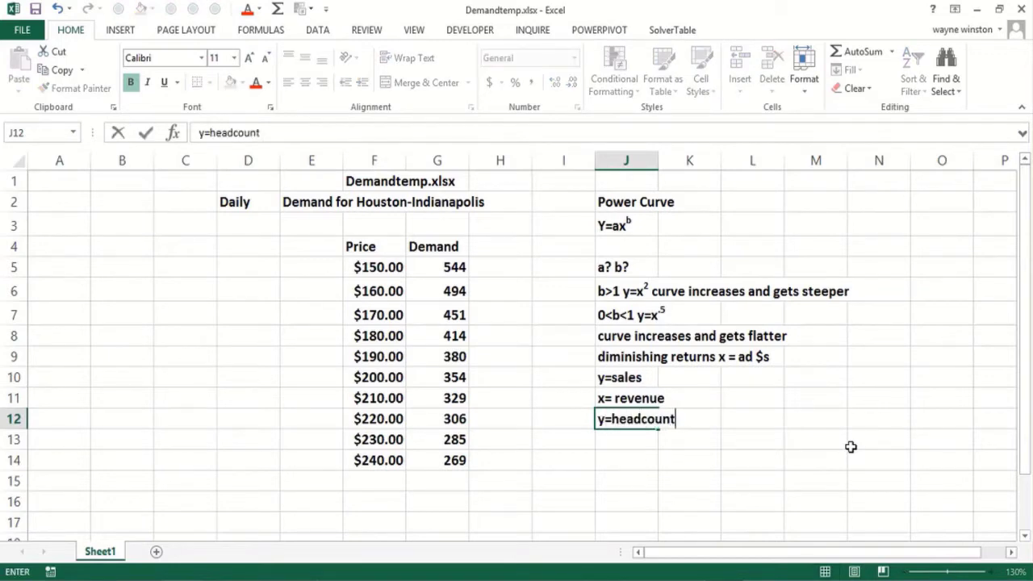
pyautogui.press('Return')
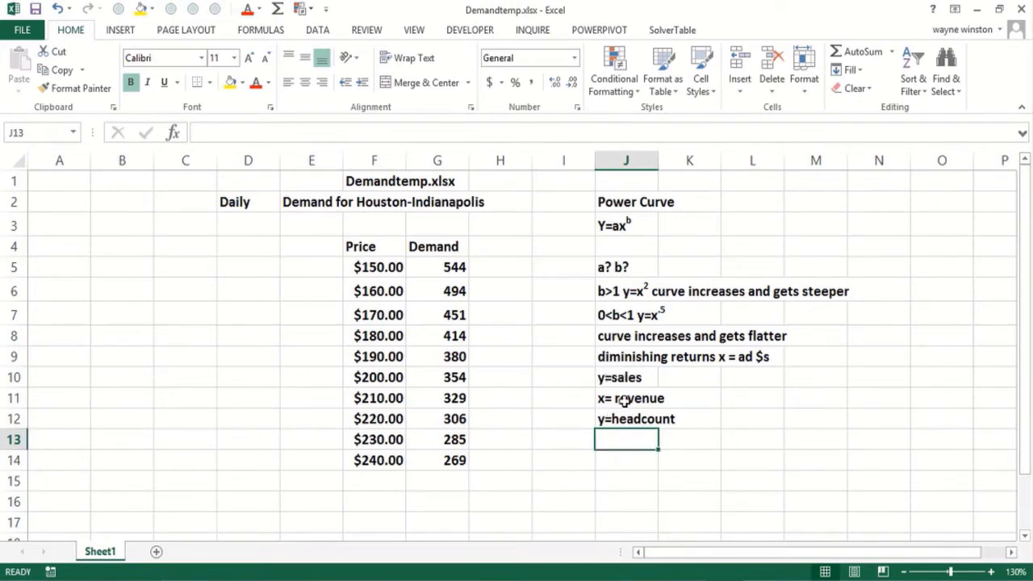
# Step: Enter "b<0 y=x" with a superscript exponent -1.5 in cell J13
pyautogui.click(637, 341)
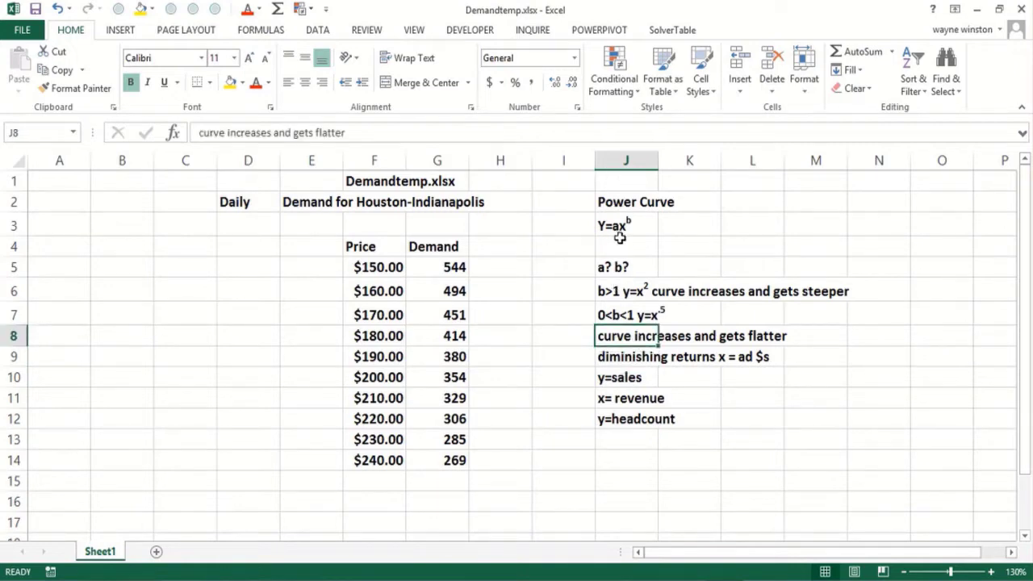
pyautogui.click(615, 435)
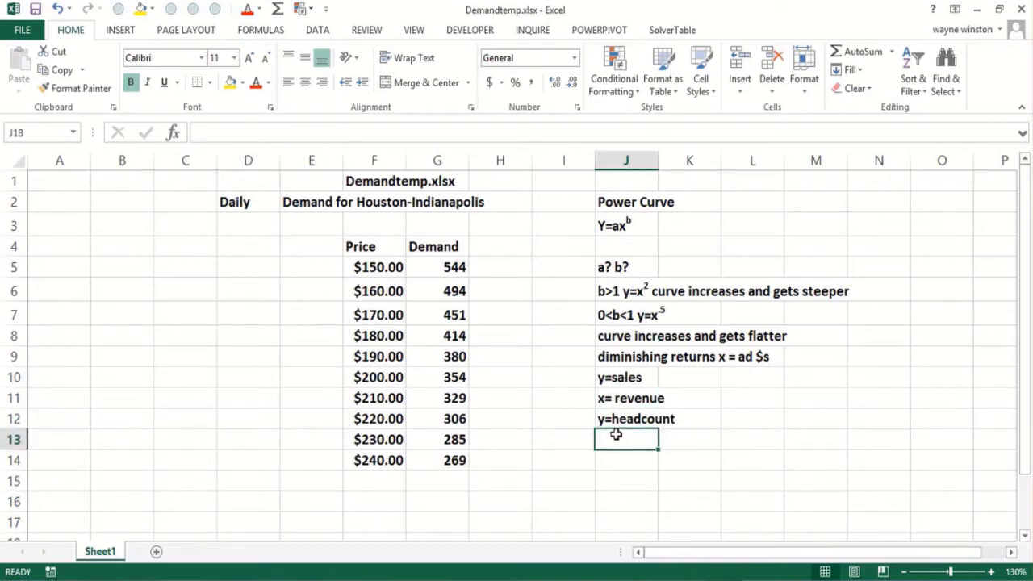
pyautogui.write('b<<')
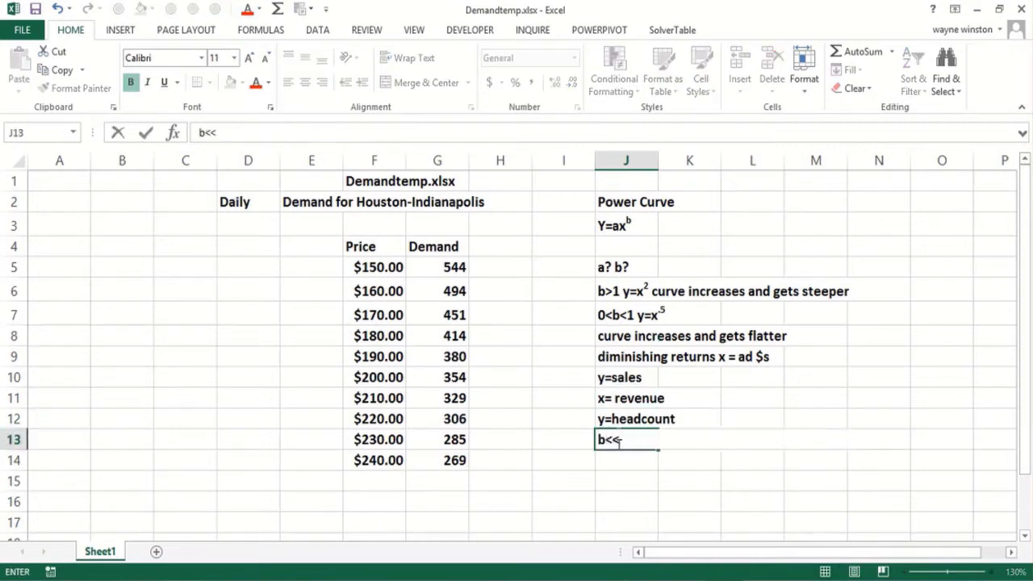
pyautogui.write('0')
pyautogui.press('BackSpace')
pyautogui.press('BackSpace')
pyautogui.write('0 y=x')
pyautogui.hotkey('ctrl', '1')
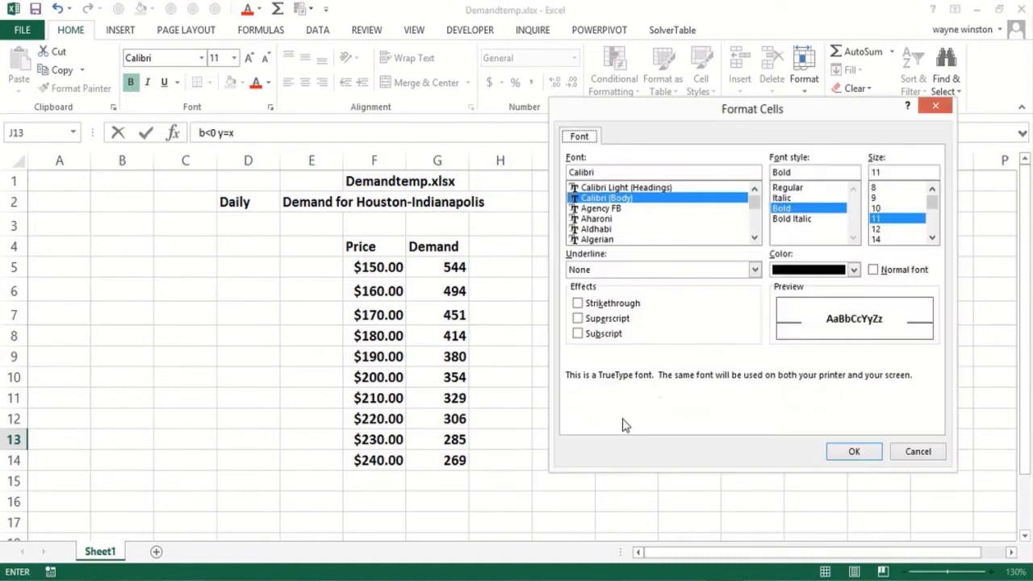
pyautogui.click(587, 321)
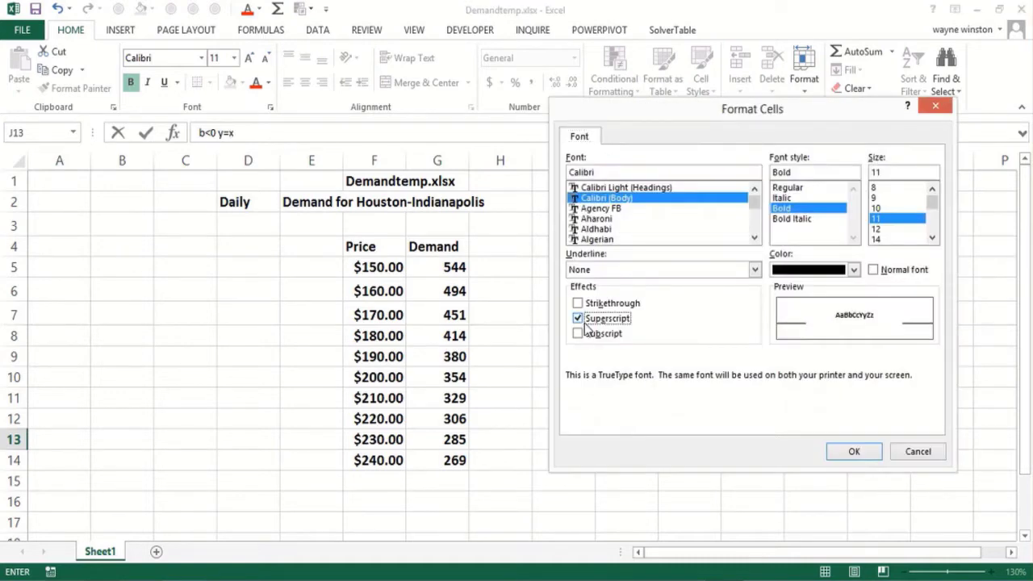
pyautogui.click(854, 453)
pyautogui.write('-')
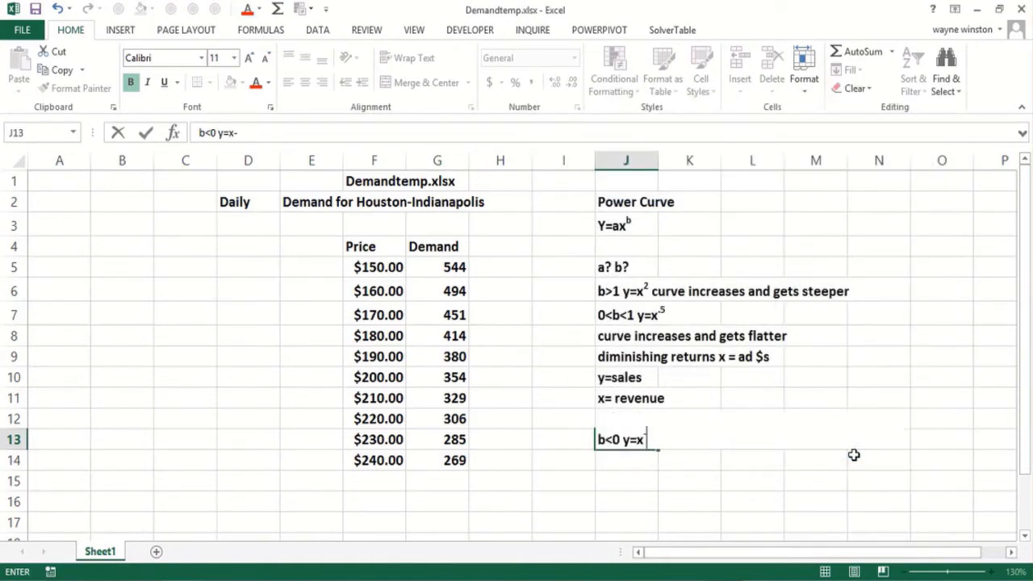
pyautogui.write('1.5')
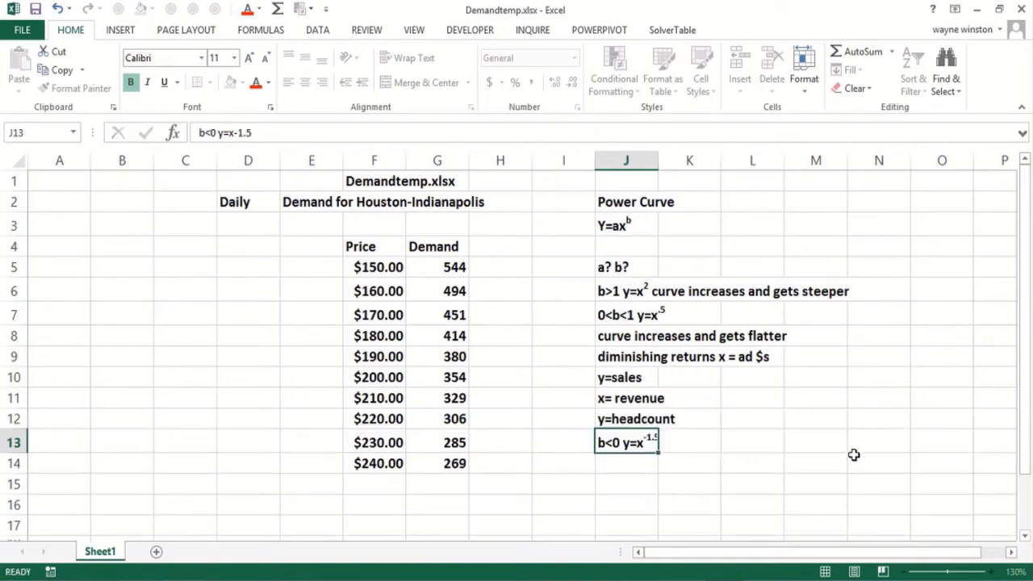
pyautogui.press('Return')
# Step: Enter the note "curve decreases and gets flatter" in cell J14
pyautogui.write('curvre')
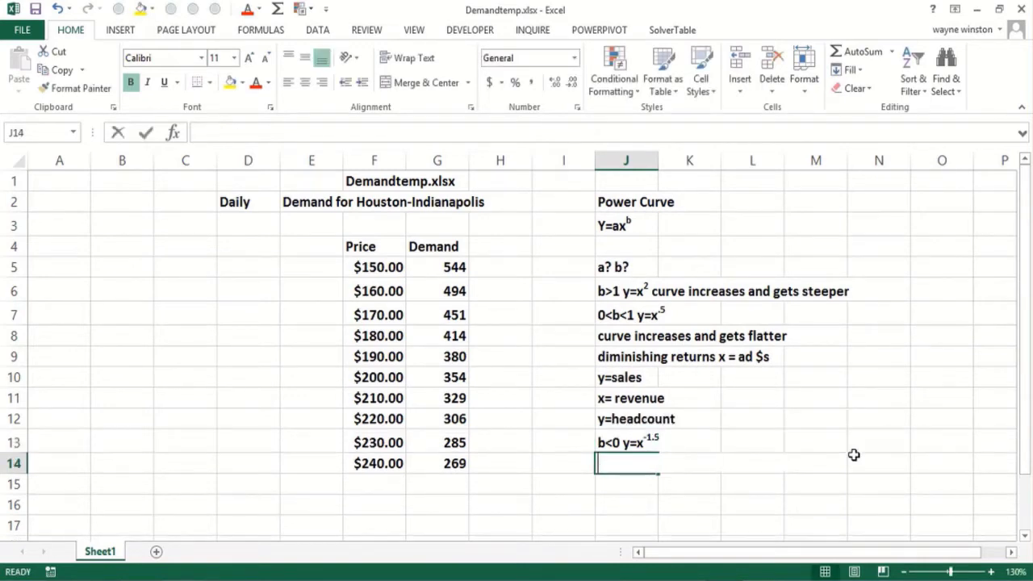
pyautogui.press('BackSpace')
pyautogui.press('BackSpace')
pyautogui.press('BackSpace')
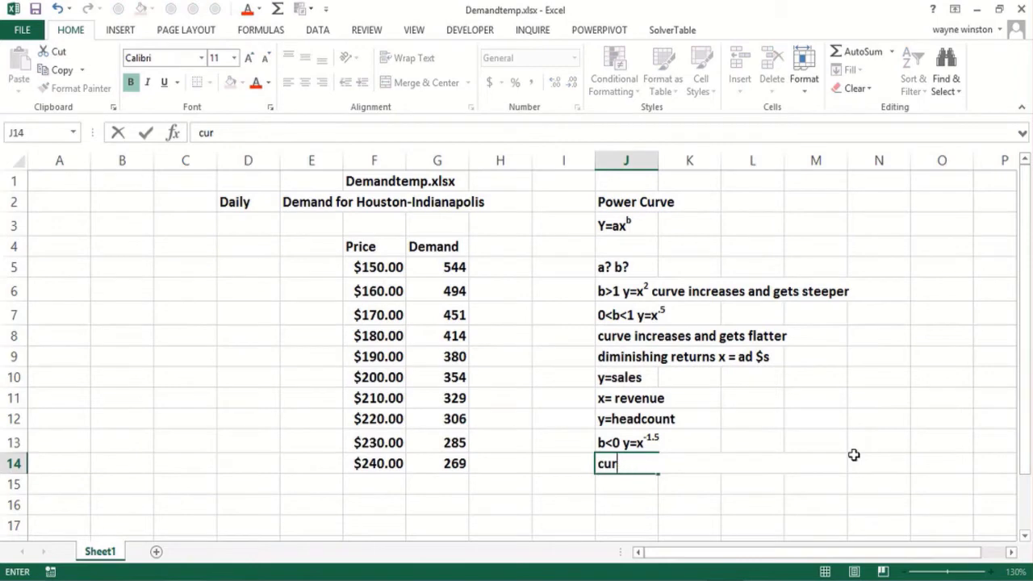
pyautogui.write('ve')
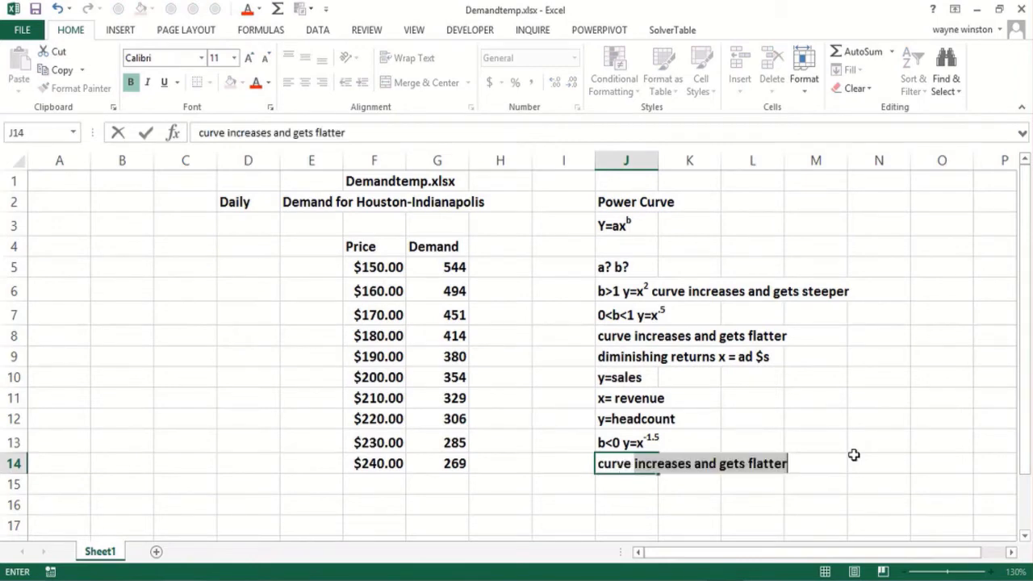
pyautogui.write(' ce')
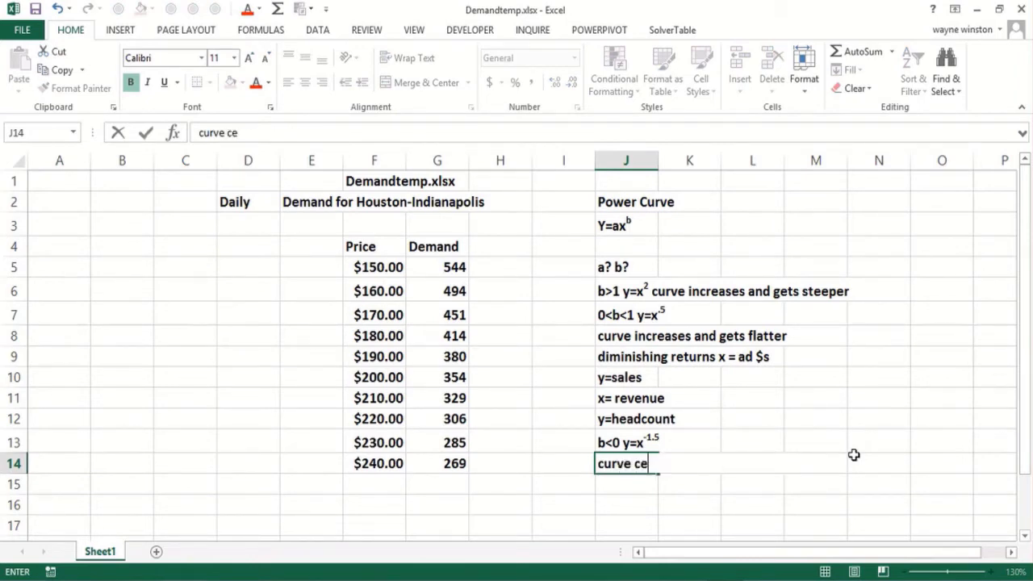
pyautogui.write('creases')
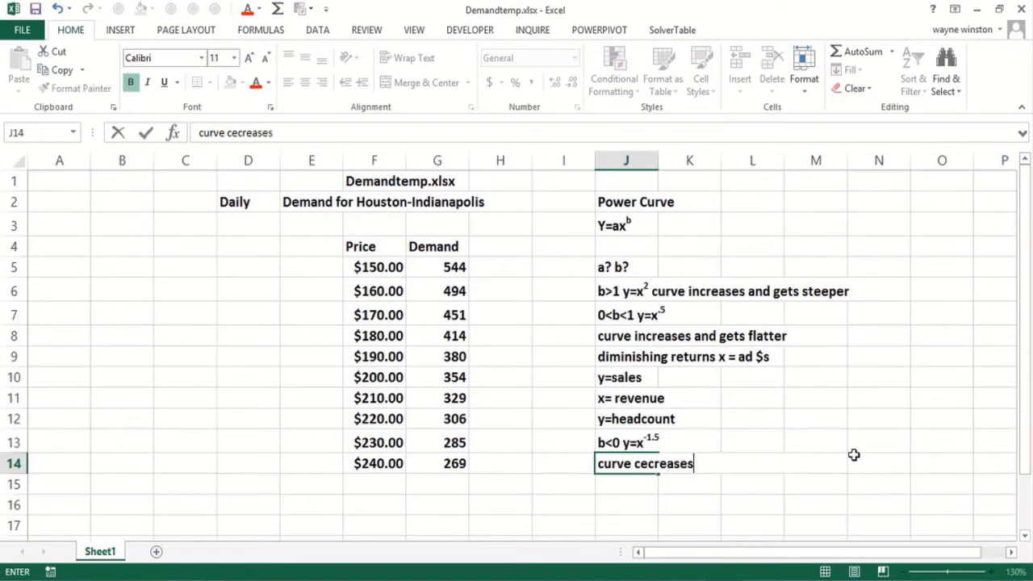
pyautogui.press('BackSpace')
pyautogui.press('BackSpace')
pyautogui.press('BackSpace')
pyautogui.press('BackSpace')
pyautogui.press('BackSpace')
pyautogui.press('BackSpace')
pyautogui.press('BackSpace')
pyautogui.press('BackSpace')
pyautogui.press('BackSpace')
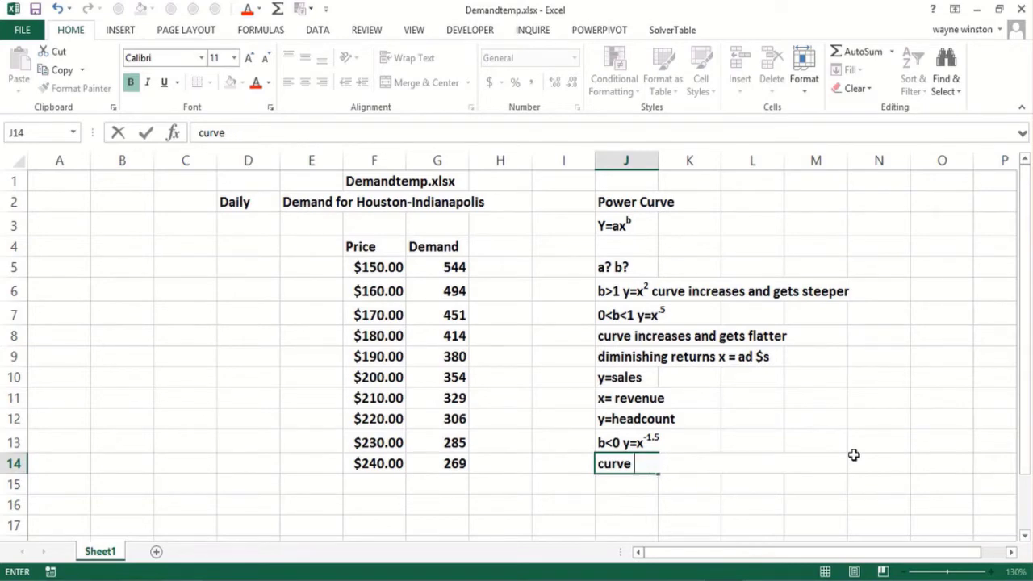
pyautogui.write('deacreases')
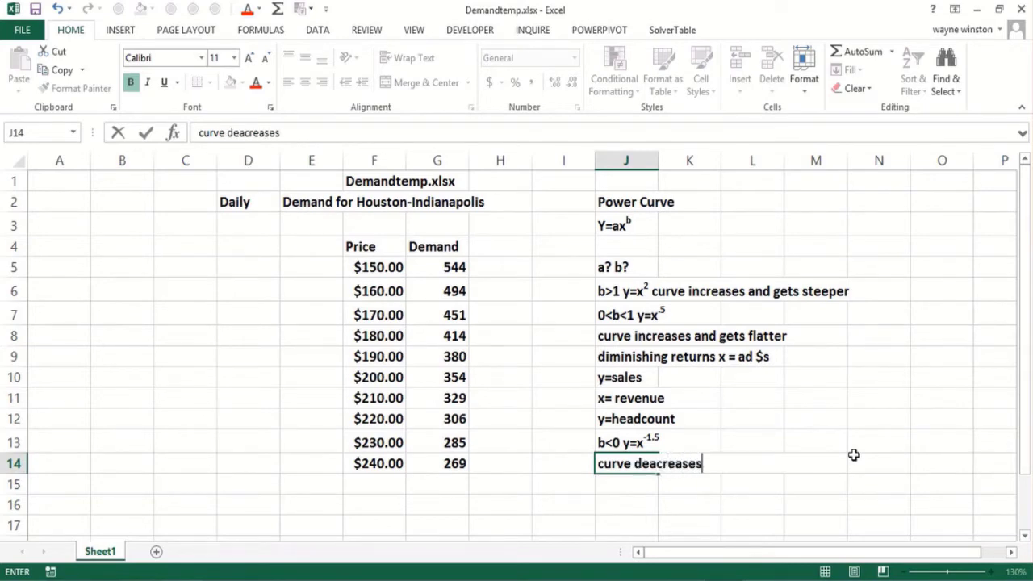
pyautogui.press('BackSpace')
pyautogui.press('BackSpace')
pyautogui.press('BackSpace')
pyautogui.press('BackSpace')
pyautogui.press('BackSpace')
pyautogui.press('BackSpace')
pyautogui.press('BackSpace')
pyautogui.press('BackSpace')
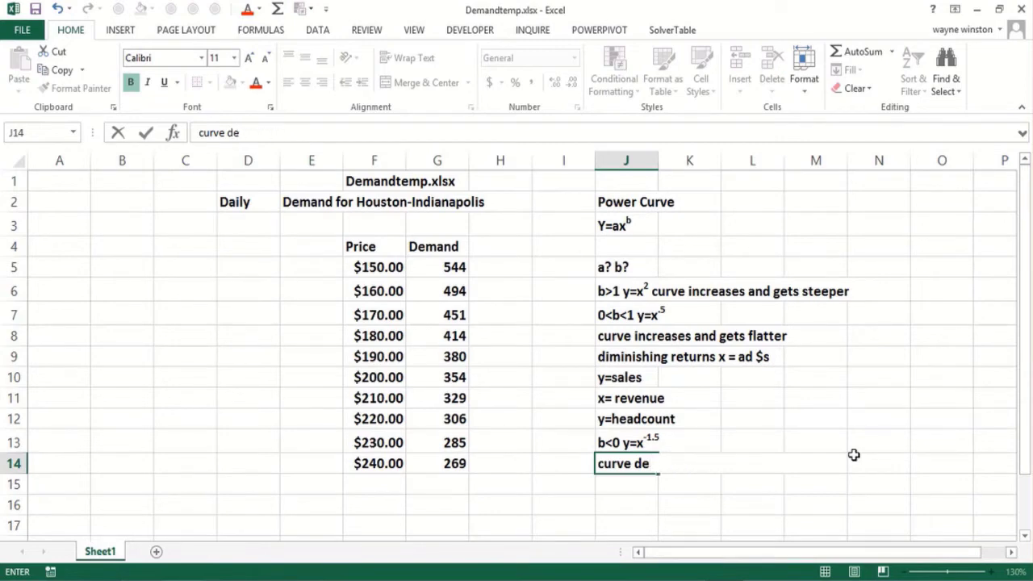
pyautogui.write('creases')
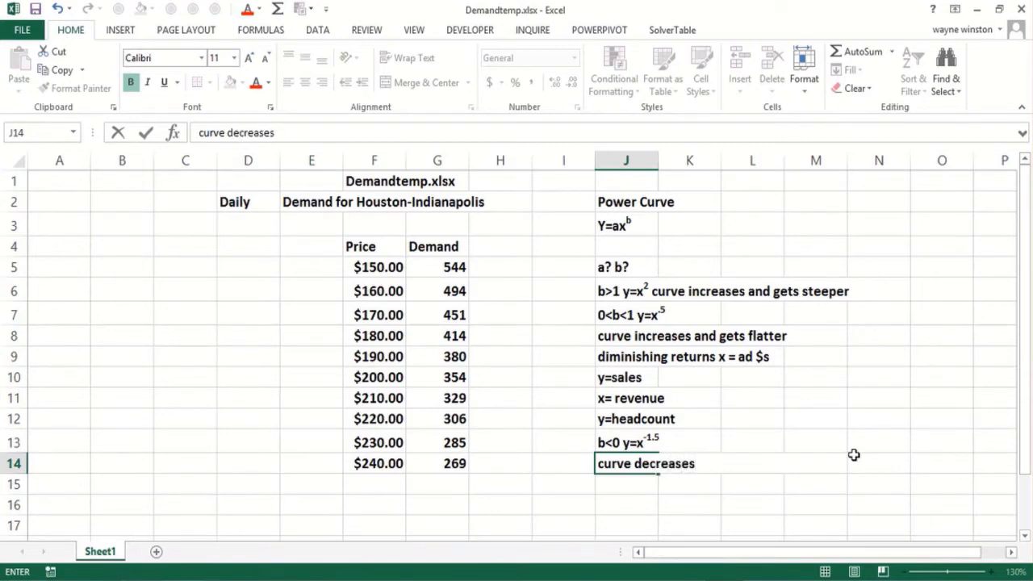
pyautogui.write(' and get s flatter')
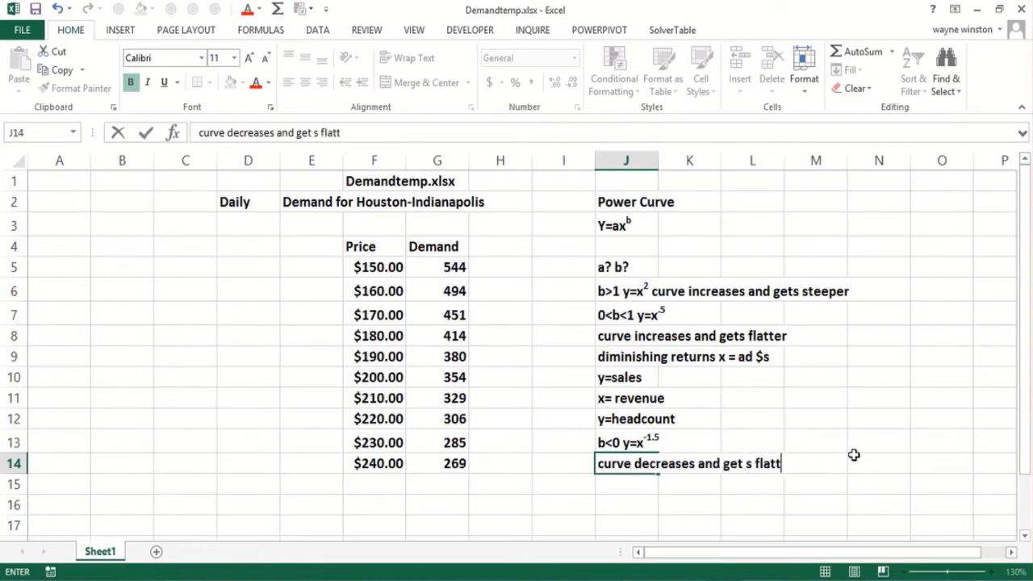
pyautogui.press('BackSpace')
pyautogui.press('BackSpace')
pyautogui.press('BackSpace')
pyautogui.press('BackSpace')
pyautogui.press('BackSpace')
pyautogui.press('BackSpace')
pyautogui.press('BackSpace')
pyautogui.press('BackSpace')
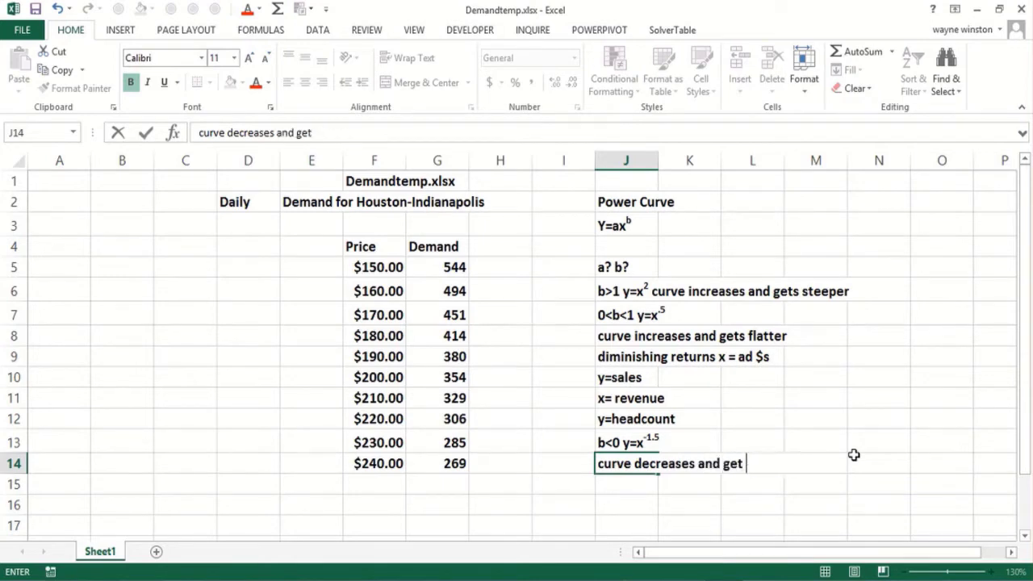
pyautogui.write('s flatte')
pyautogui.write('r')
pyautogui.press('Return')
pyautogui.press('Return')
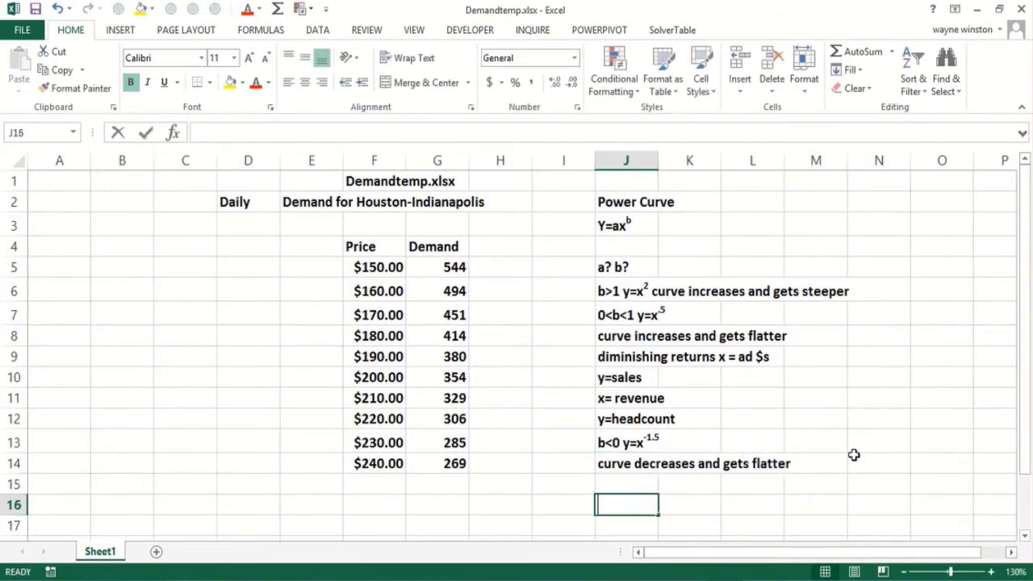
# Step: Enter the demand equation "Demand=a*(price)b" in cell J16, with the exponent b in superscript
pyautogui.write('Deamnd')
pyautogui.press('BackSpace')
pyautogui.press('BackSpace')
pyautogui.press('BackSpace')
pyautogui.press('BackSpace')
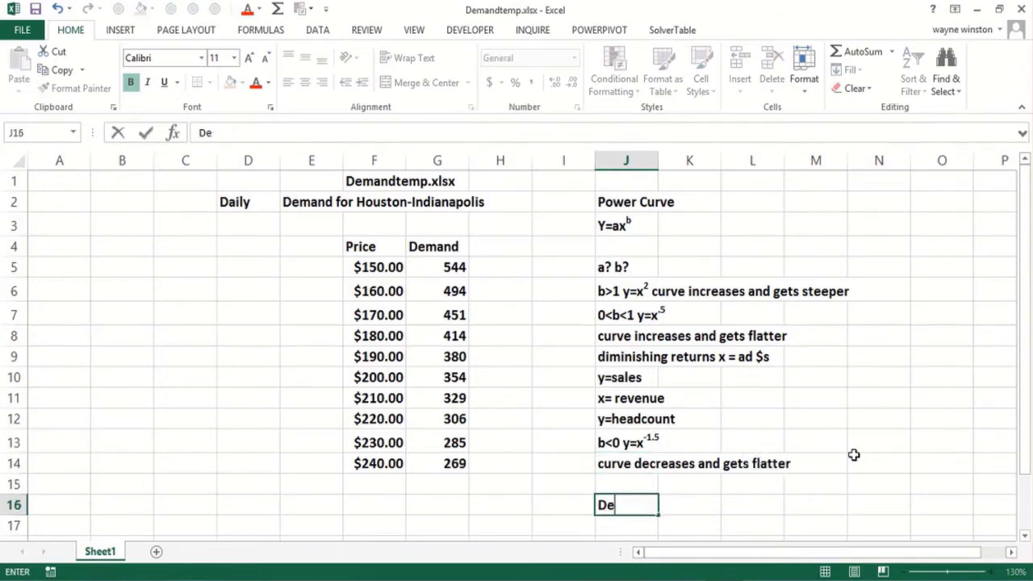
pyautogui.write('mand=a')
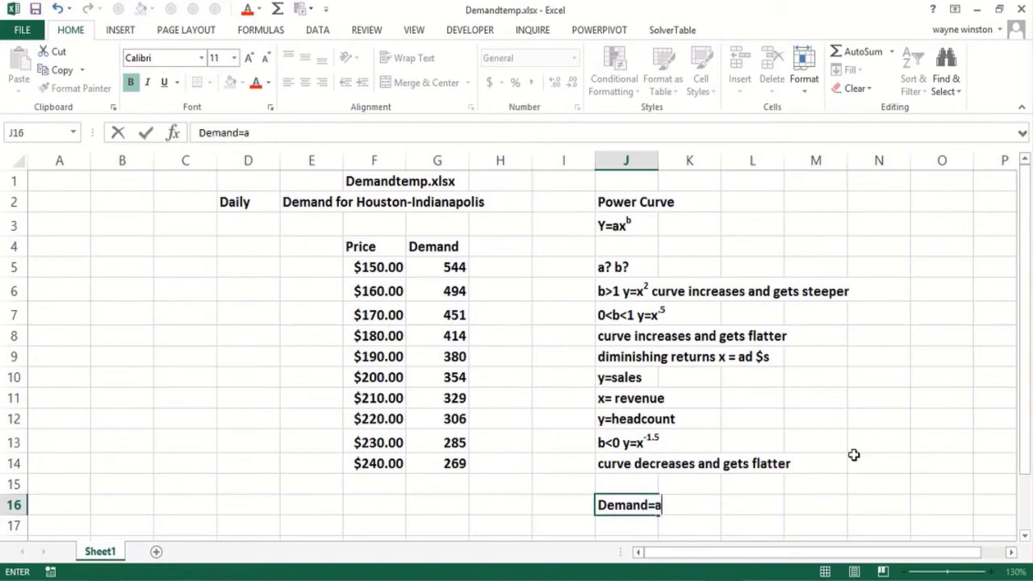
pyautogui.write('*(price)')
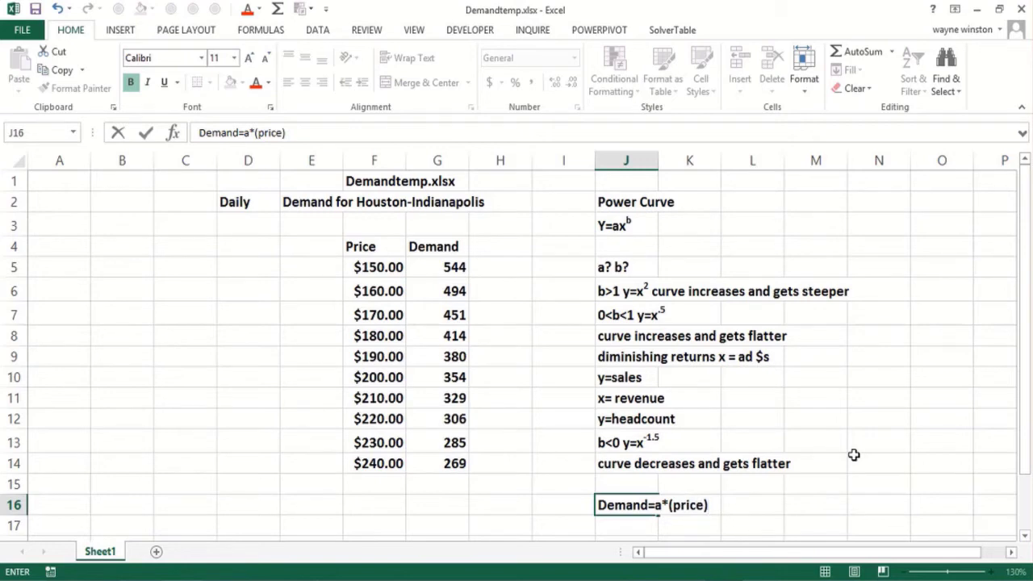
pyautogui.hotkey('ctrl', '1')
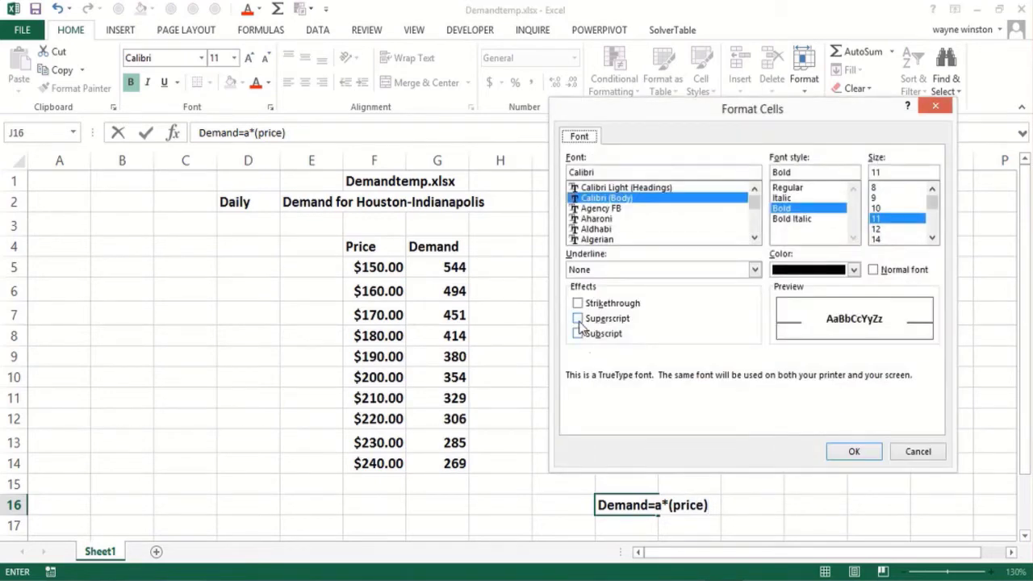
pyautogui.click(578, 319)
pyautogui.click(851, 452)
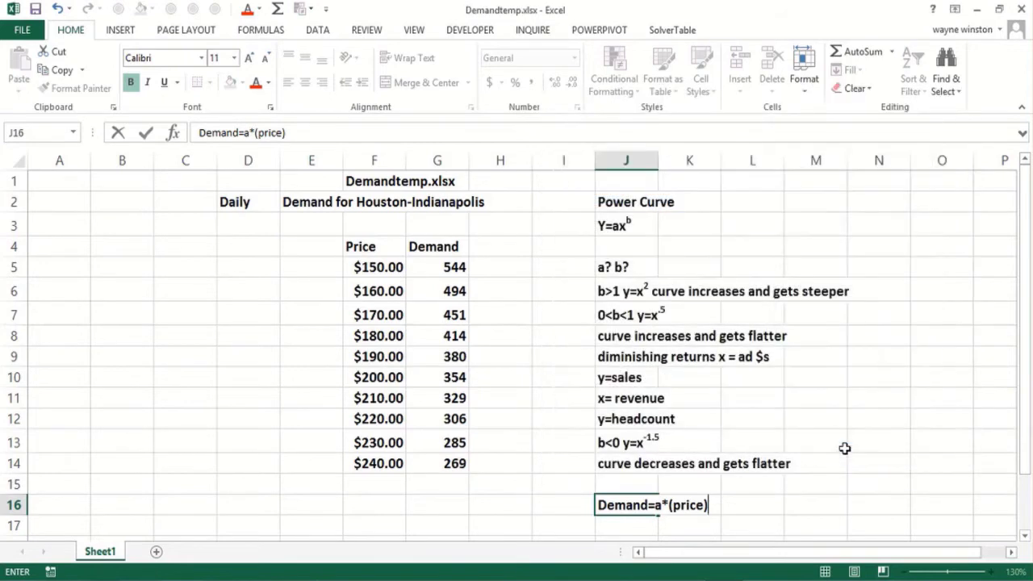
pyautogui.write('b')
pyautogui.press('Return')
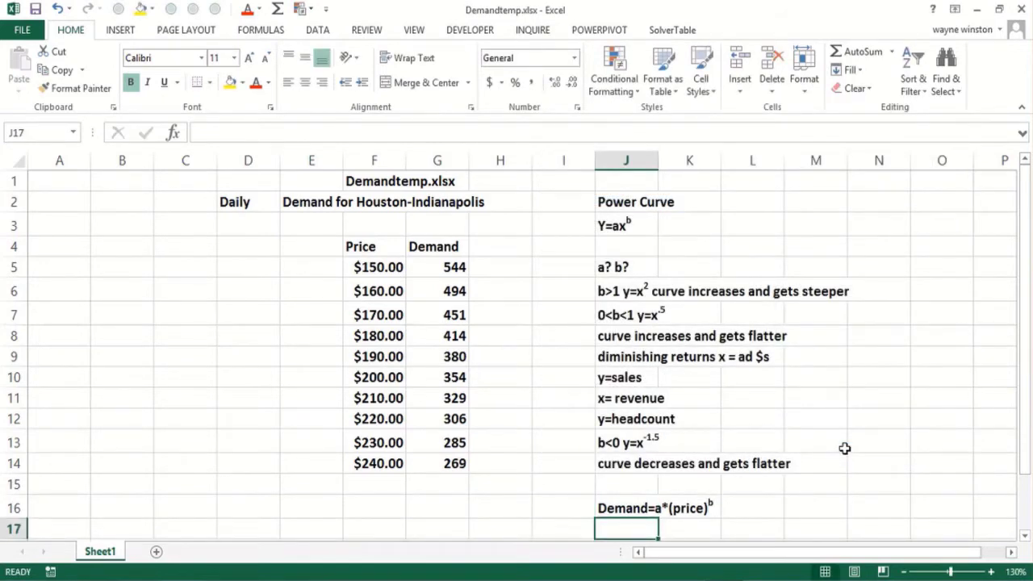
# Step: Enter the definition "b= price elasticity" in cell J17, below the demand equation
pyautogui.write('b= pric')
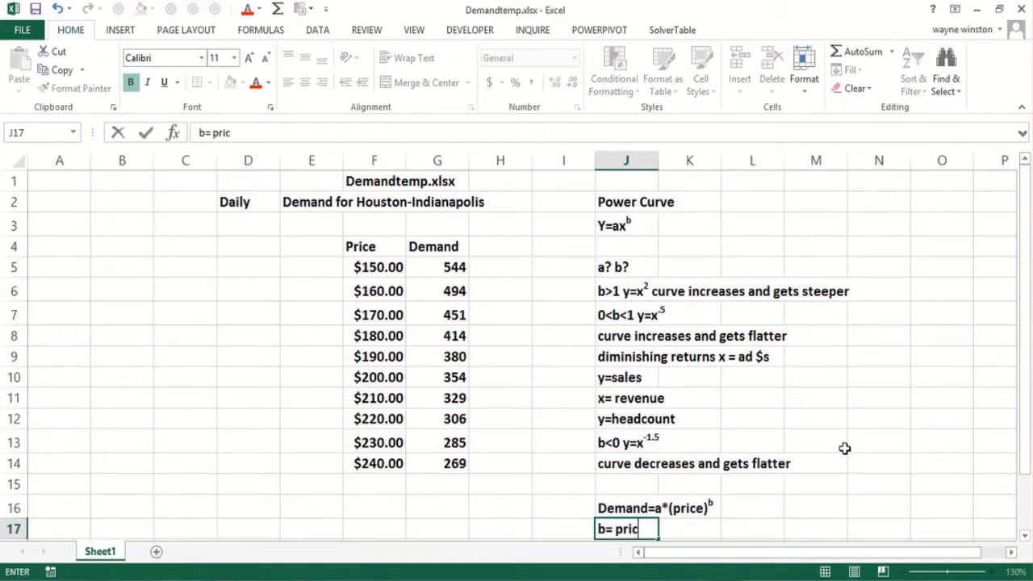
pyautogui.write('e elasticity')
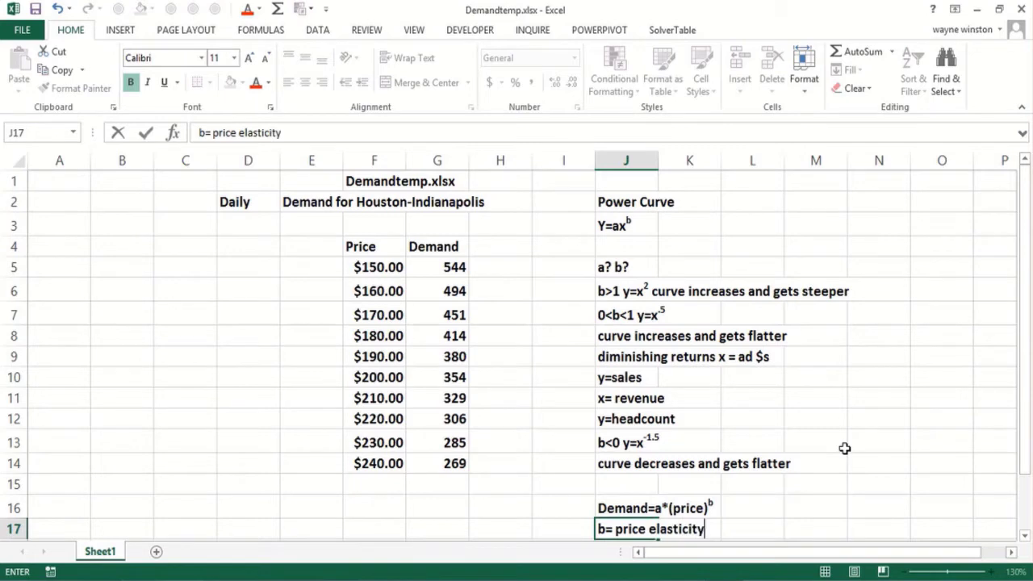
pyautogui.press('Return')
# Step: Enter the note "raise demand 1% you will sell -b% less of product" in cell J18
pyautogui.write('raise')
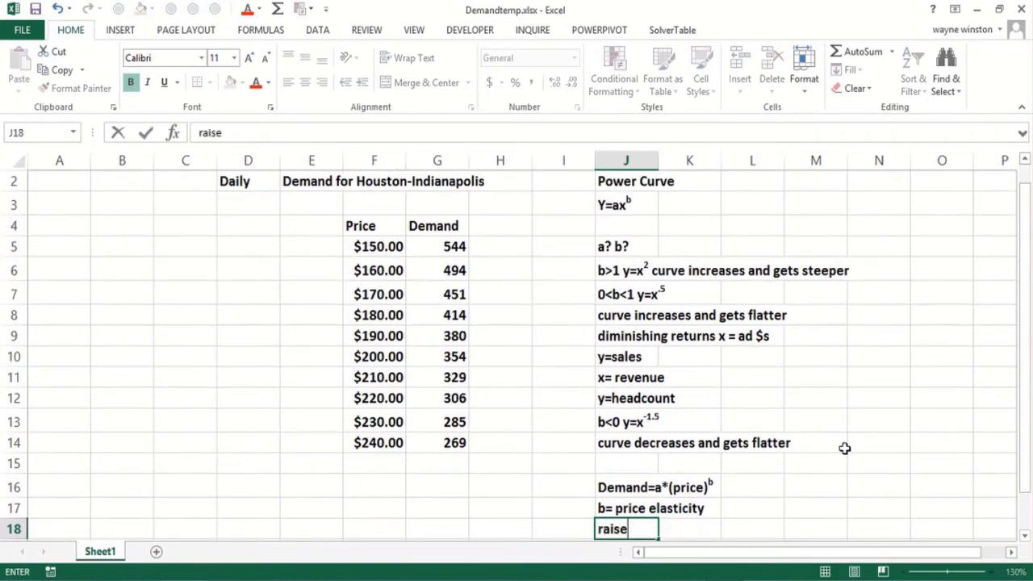
pyautogui.write(' demand 1')
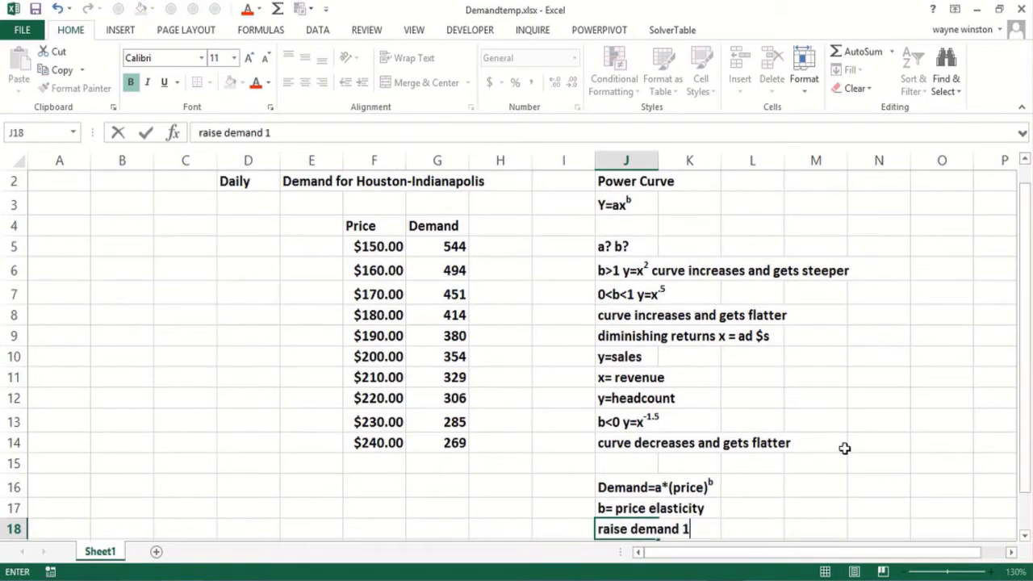
pyautogui.write('%')
pyautogui.press('BackSpace')
pyautogui.press('BackSpace')
pyautogui.write('you wi')
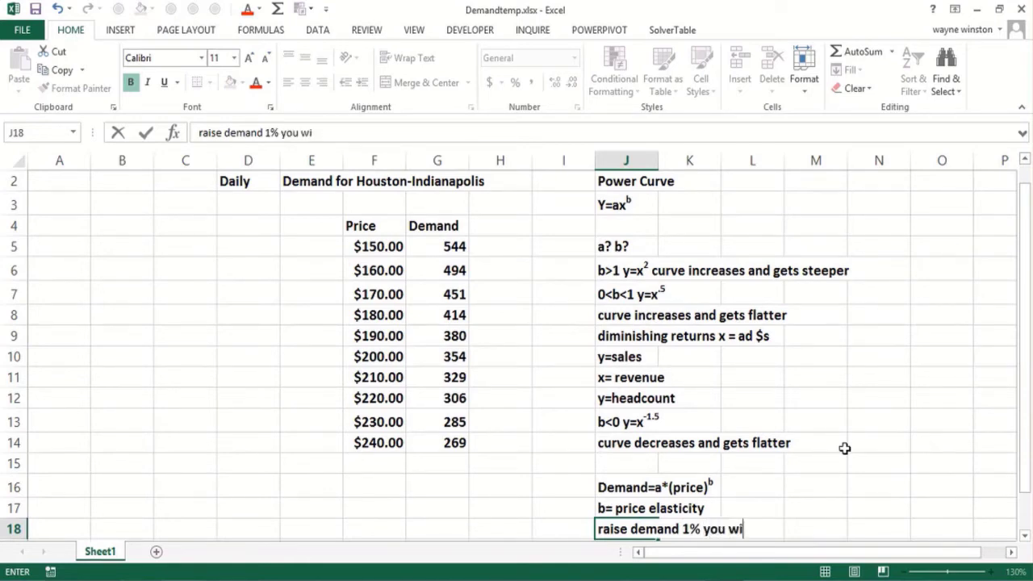
pyautogui.write('ll sell')
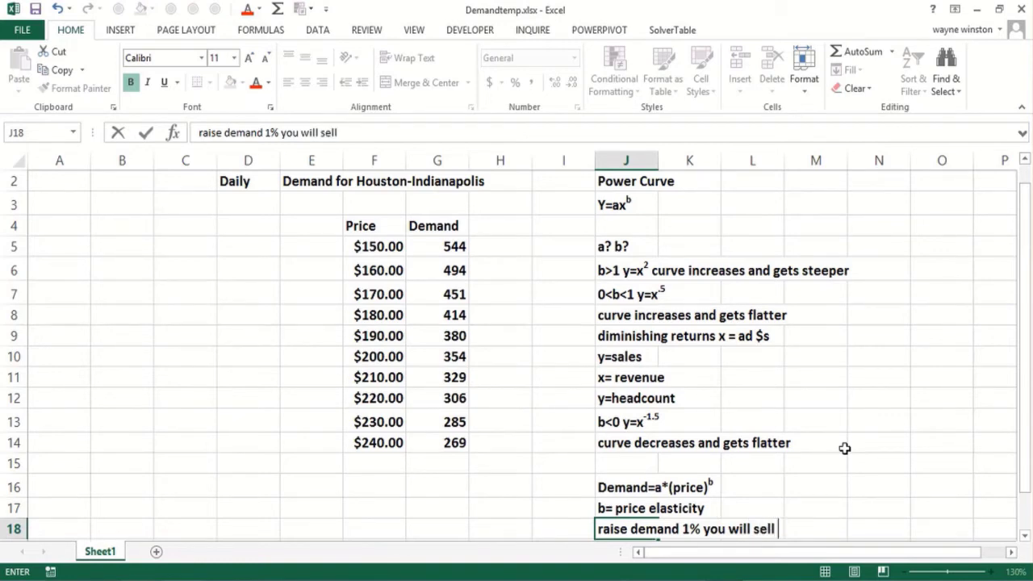
pyautogui.write(' -b%')
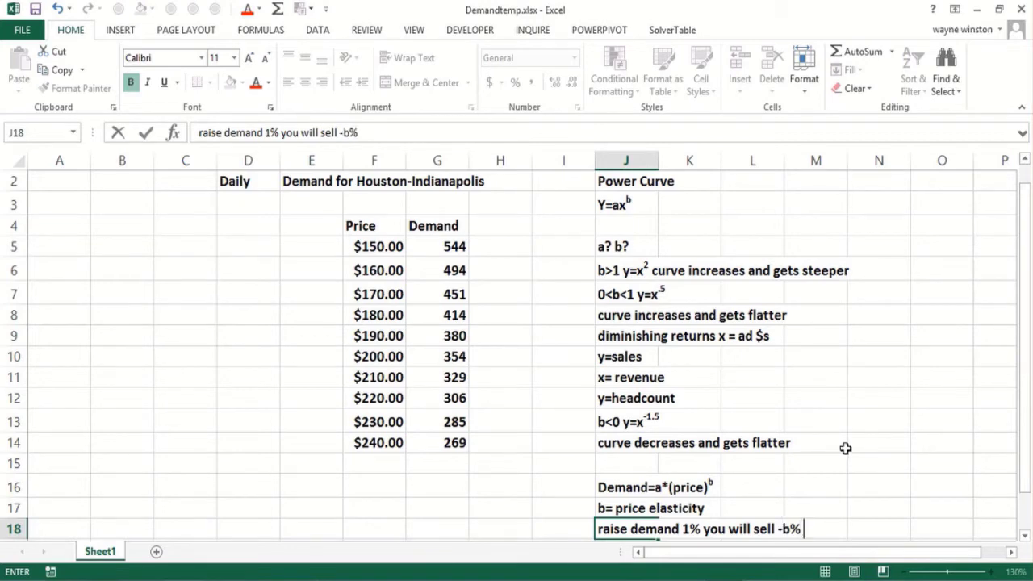
pyautogui.write(' less of pro')
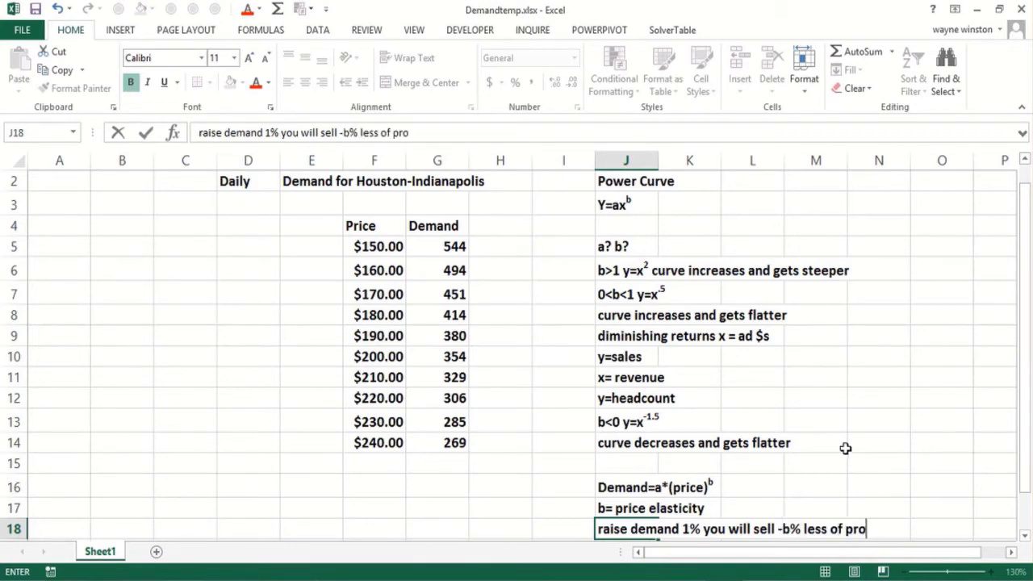
pyautogui.write('duct')
pyautogui.press('Return')
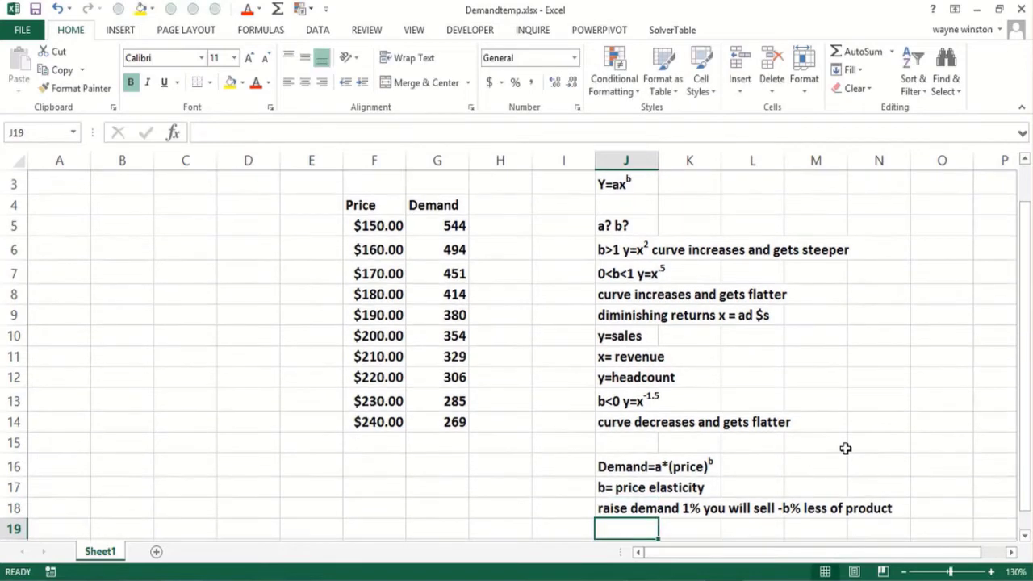
# Step: Enter the example "b=-4" in cell J19 and begin its explanation in J20 with "1% increase in"
pyautogui.write('b=-4')
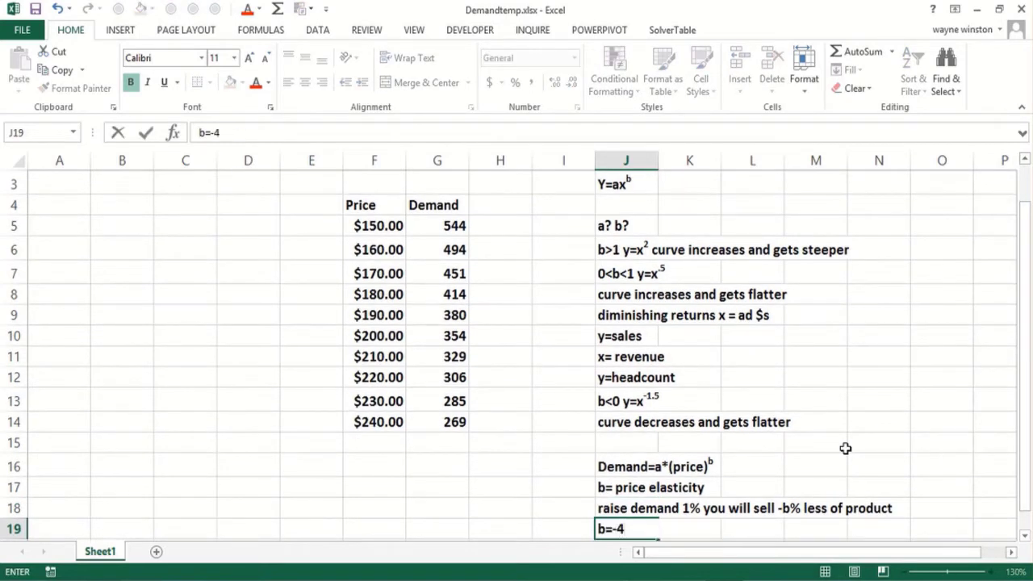
pyautogui.press('Return')
pyautogui.write('1%')
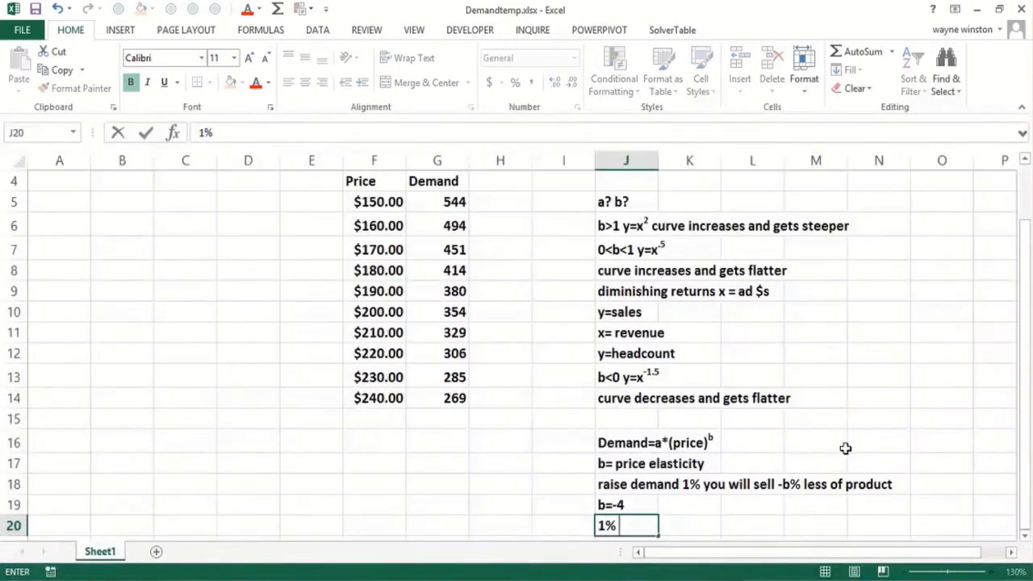
pyautogui.write(' increase i')
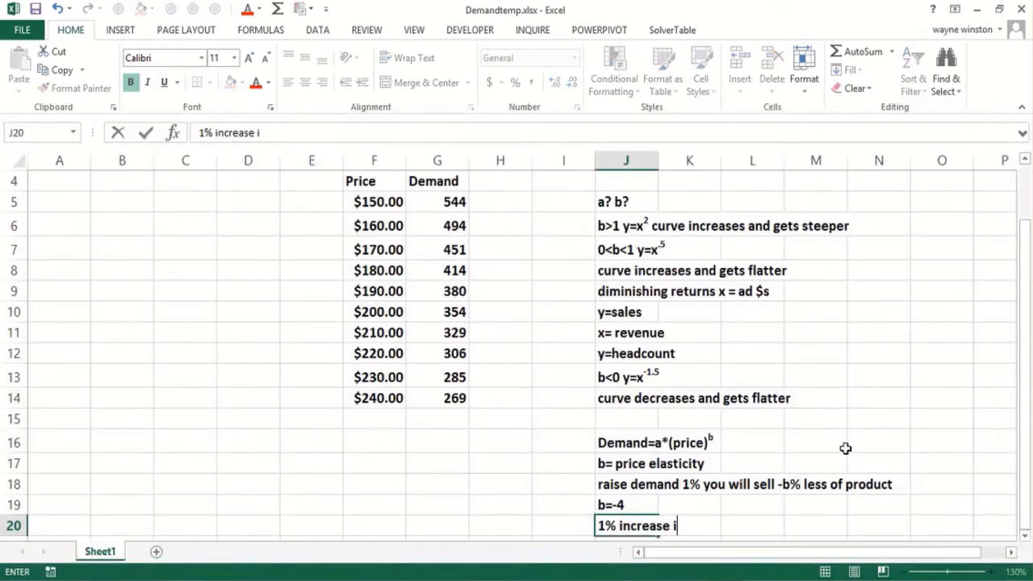
pyautogui.write('n demand')
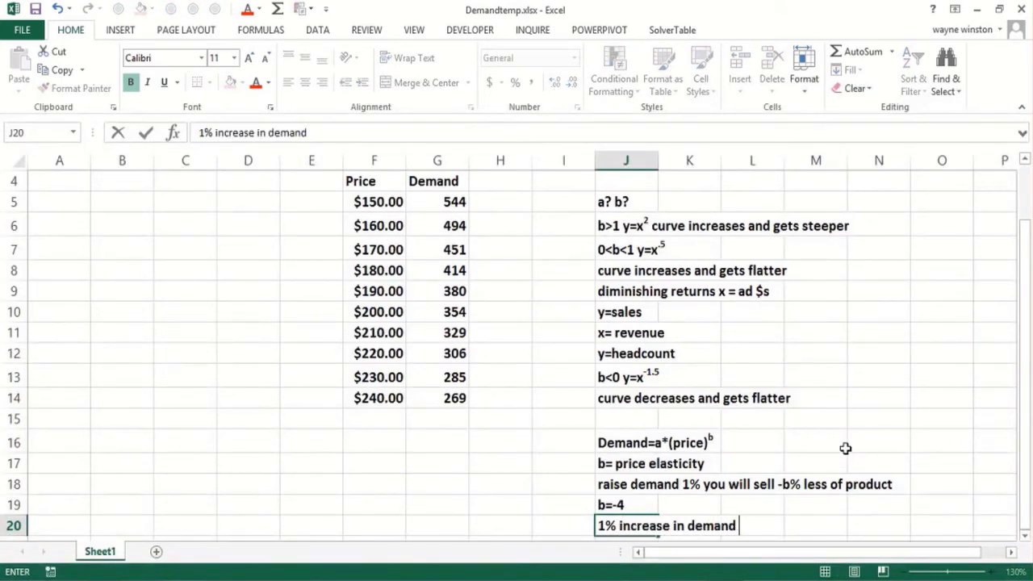
pyautogui.press('BackSpace')
pyautogui.press('BackSpace')
pyautogui.press('BackSpace')
pyautogui.press('BackSpace')
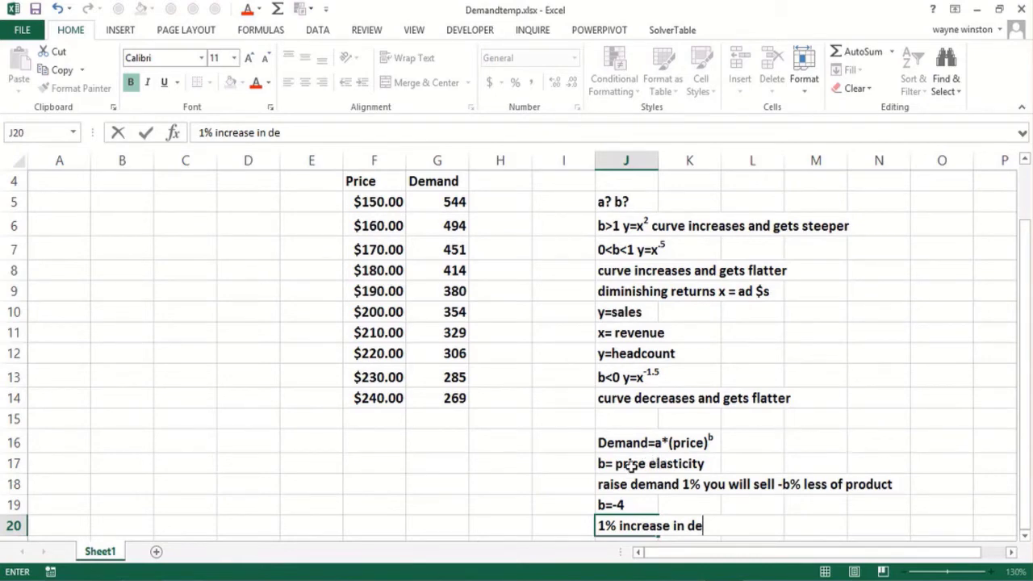
# Step: Replace the word "demand" with "price" in the elasticity note in cell J18
pyautogui.click(618, 487)
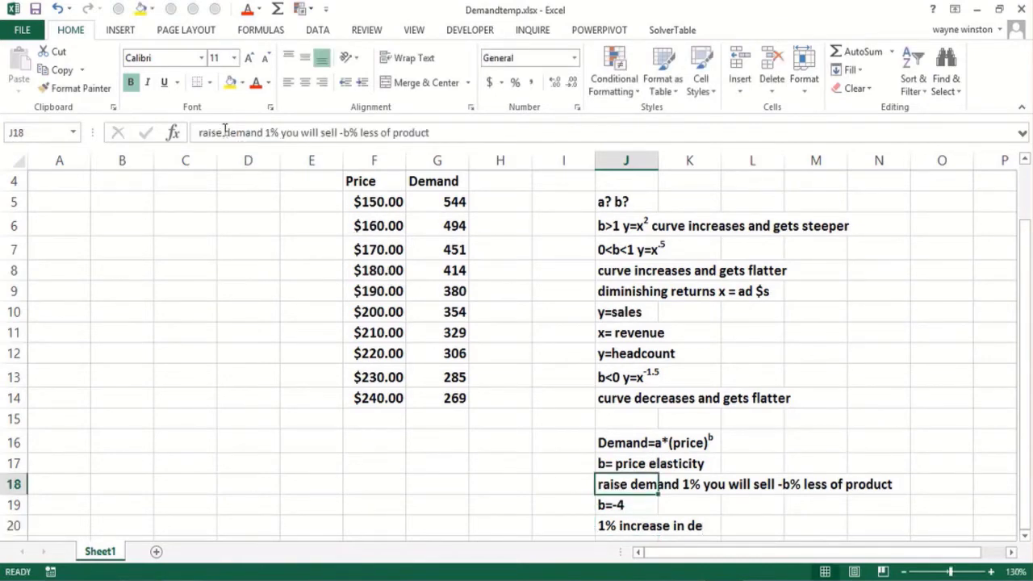
pyautogui.moveTo(223, 132); pyautogui.dragTo(262, 132)
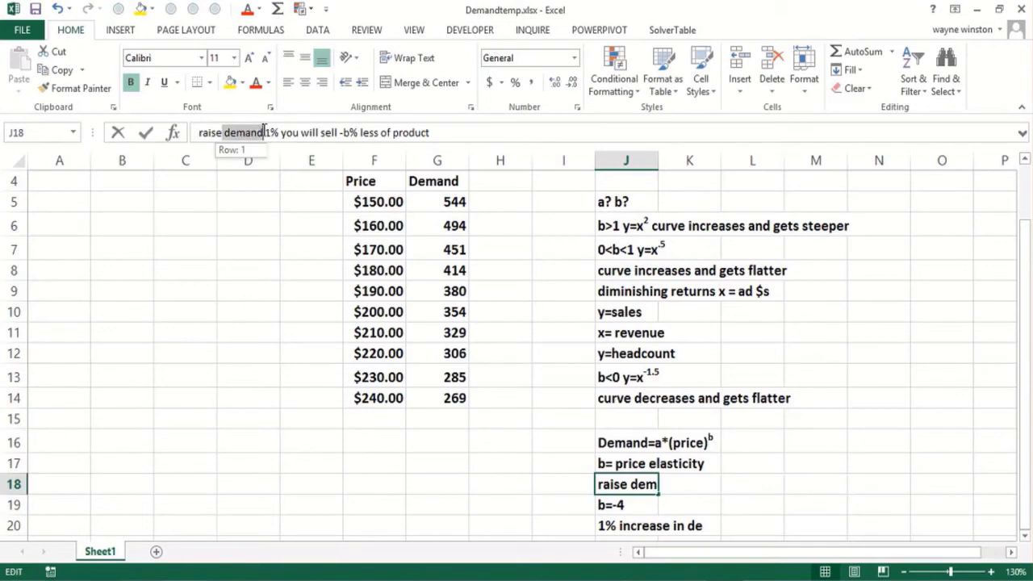
pyautogui.write('price')
pyautogui.press('Return')
pyautogui.press('Return')
pyautogui.press('Return')
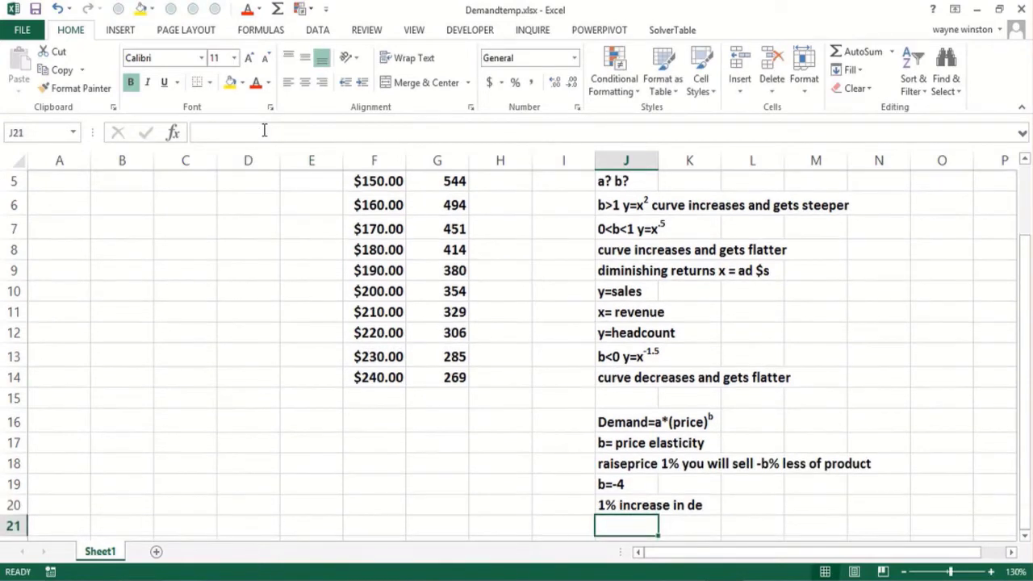
# Step: Complete the explanation in cell J20 as "1% increase in price leads to 4% drop in demand"
pyautogui.press('Up')
pyautogui.press('F2')
pyautogui.press('BackSpace')
pyautogui.press('BackSpace')
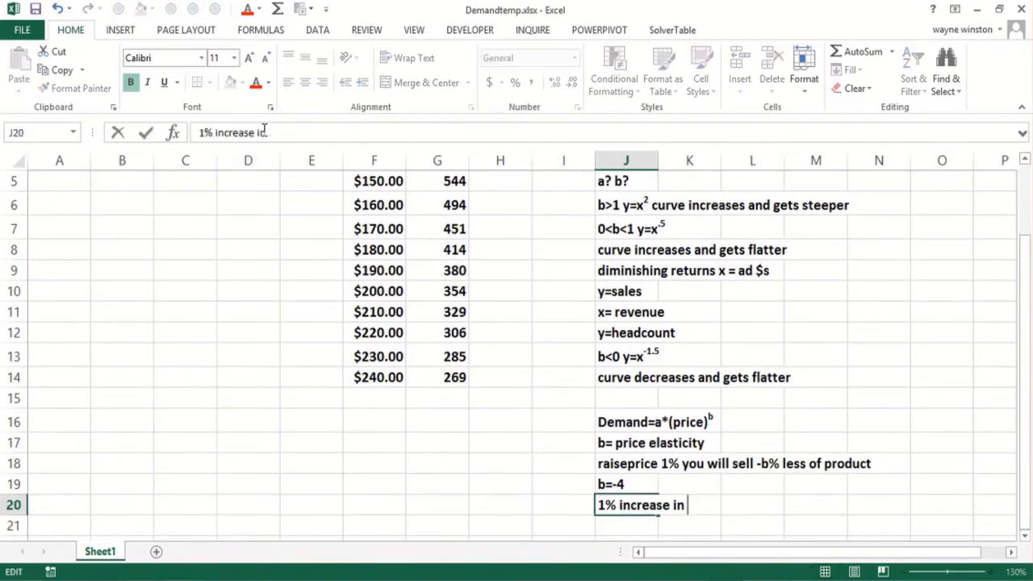
pyautogui.write('price leads to ')
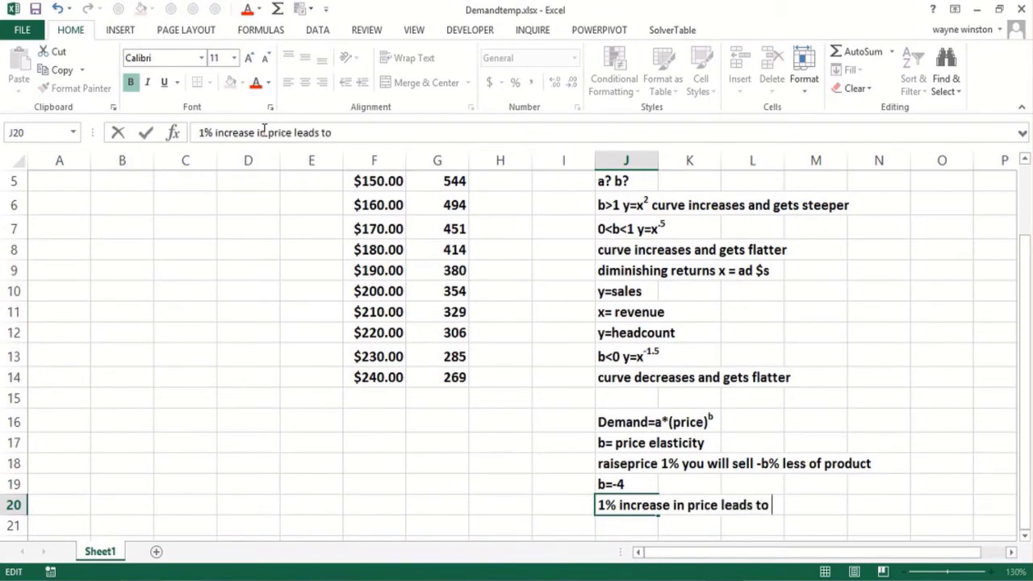
pyautogui.write('4% drop in demand')
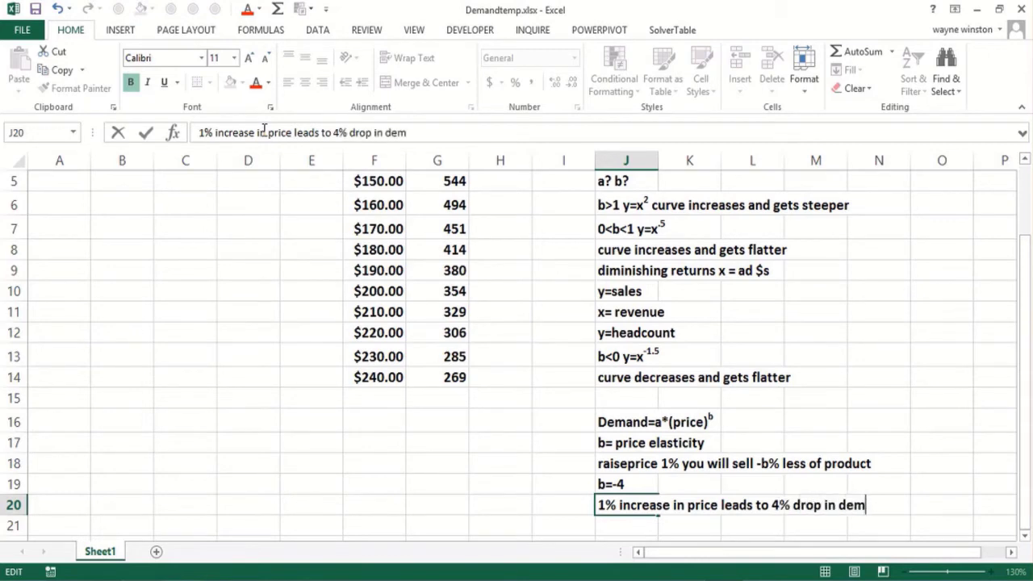
pyautogui.press('Return')
# Step: Examine the first two price and demand pairs in rows 5 and 6 and the Price heading in F4
pyautogui.press('Up')
pyautogui.press('Up')
pyautogui.press('Up')
pyautogui.press('Up')
pyautogui.press('Up')
pyautogui.press('Up')
pyautogui.press('Up')
pyautogui.press('Up')
pyautogui.press('Up')
pyautogui.press('Up')
pyautogui.press('Up')
pyautogui.press('Up')
pyautogui.press('Up')
pyautogui.press('Up')
pyautogui.press('Up')
pyautogui.press('Up')
pyautogui.press('Up')
pyautogui.press('Up')
pyautogui.press('Up')
pyautogui.press('Up')
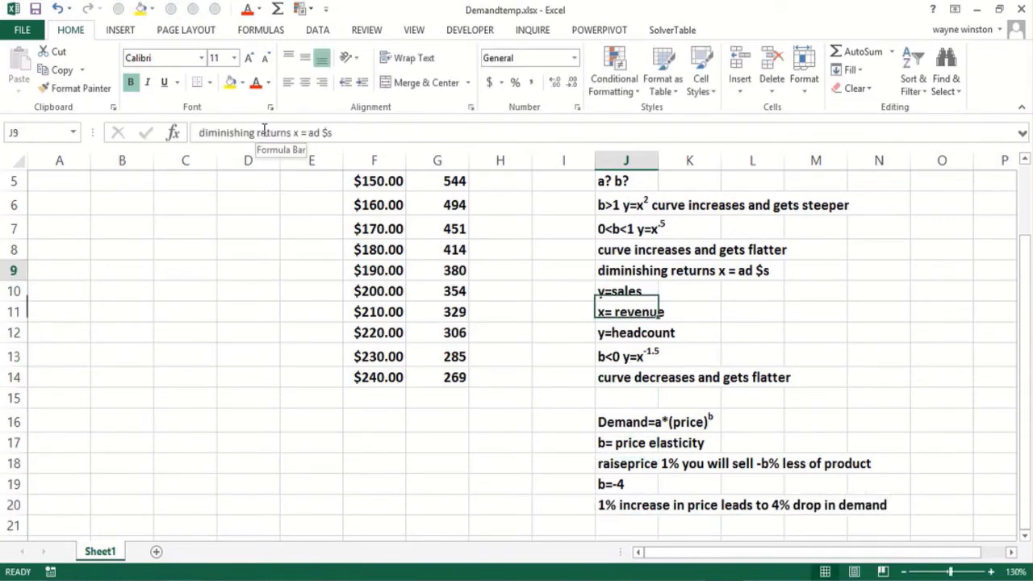
pyautogui.press('Down')
pyautogui.press('Down')
pyautogui.press('Down')
pyautogui.press('Down')
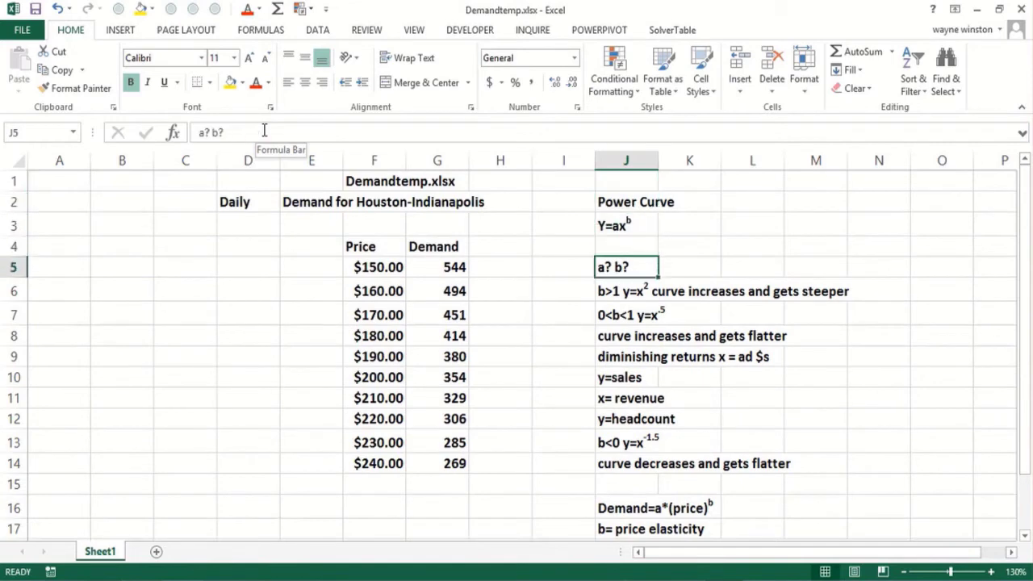
pyautogui.press('Left')
pyautogui.press('Left')
pyautogui.press('Left')
pyautogui.press('Left')
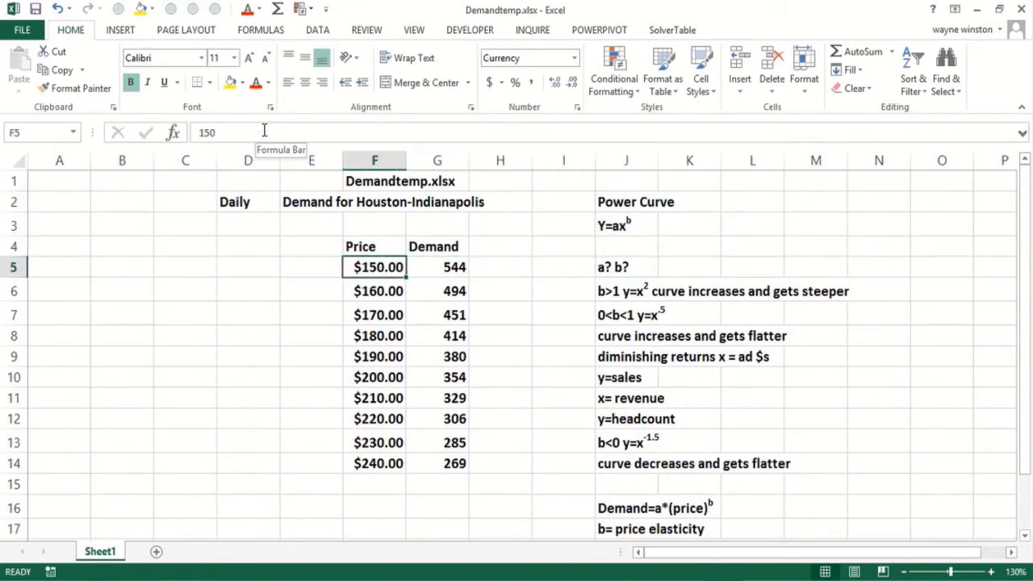
pyautogui.press('Right')
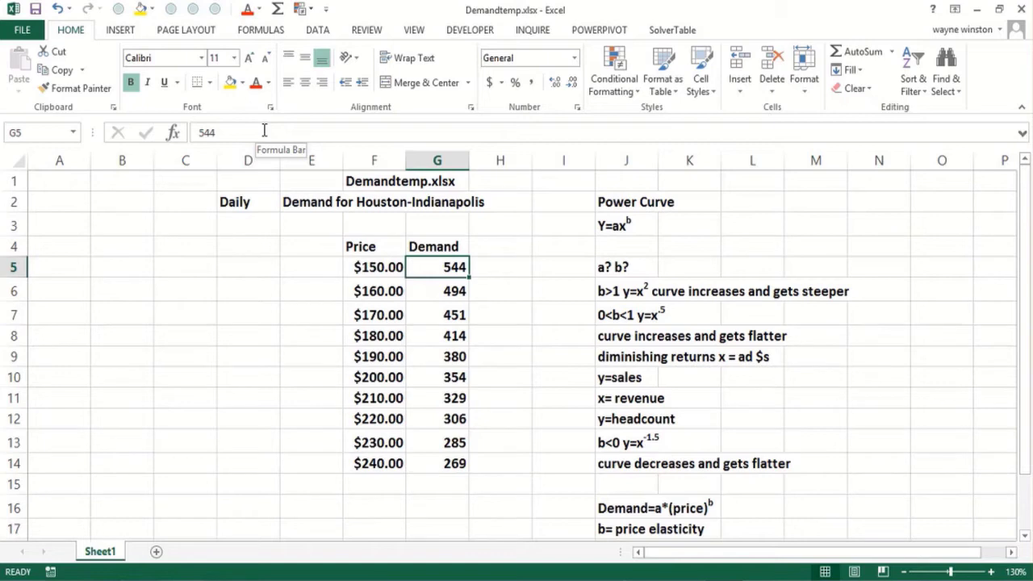
pyautogui.press('Left')
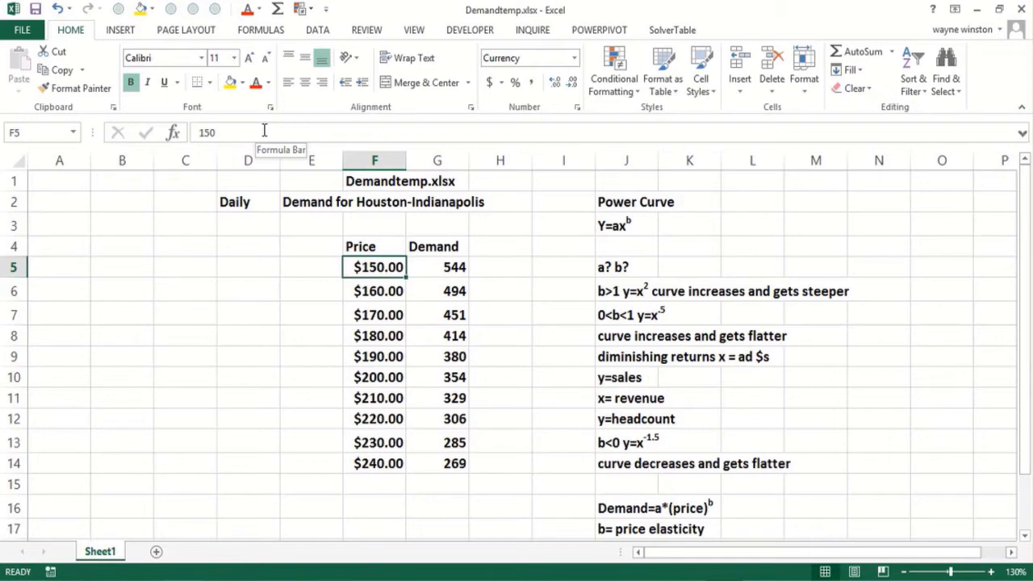
pyautogui.press('Down')
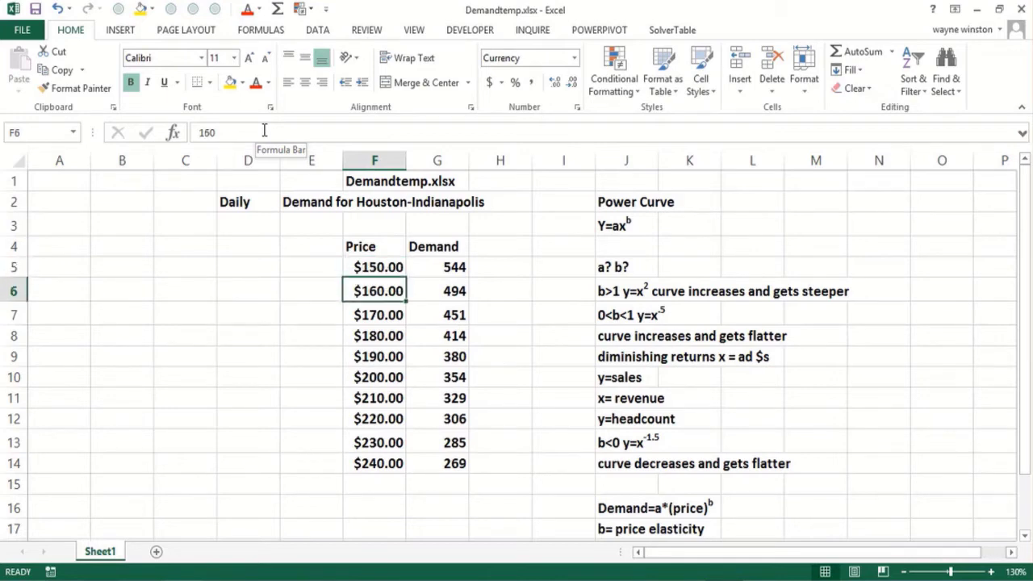
pyautogui.press('Right')
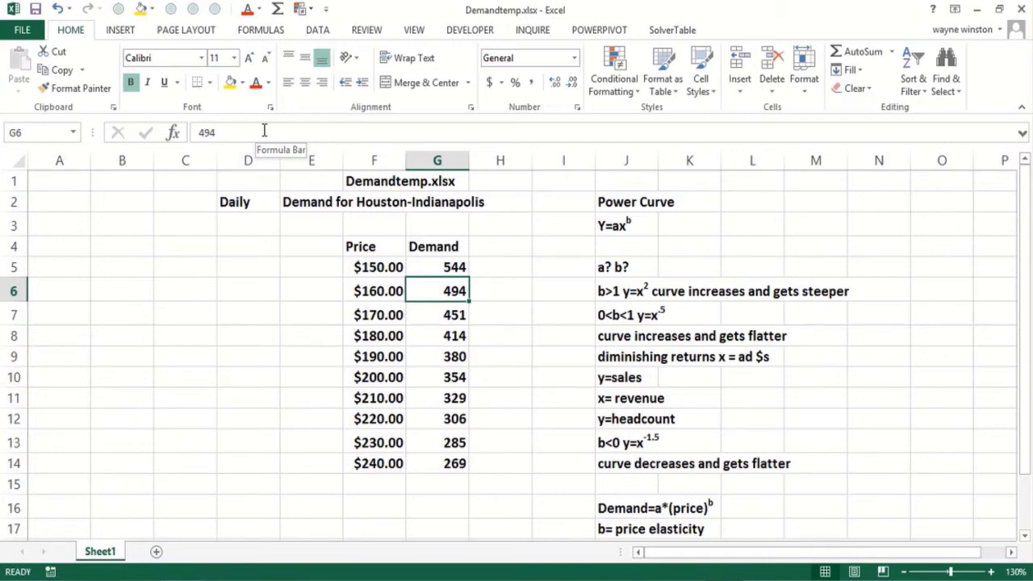
pyautogui.press('Up')
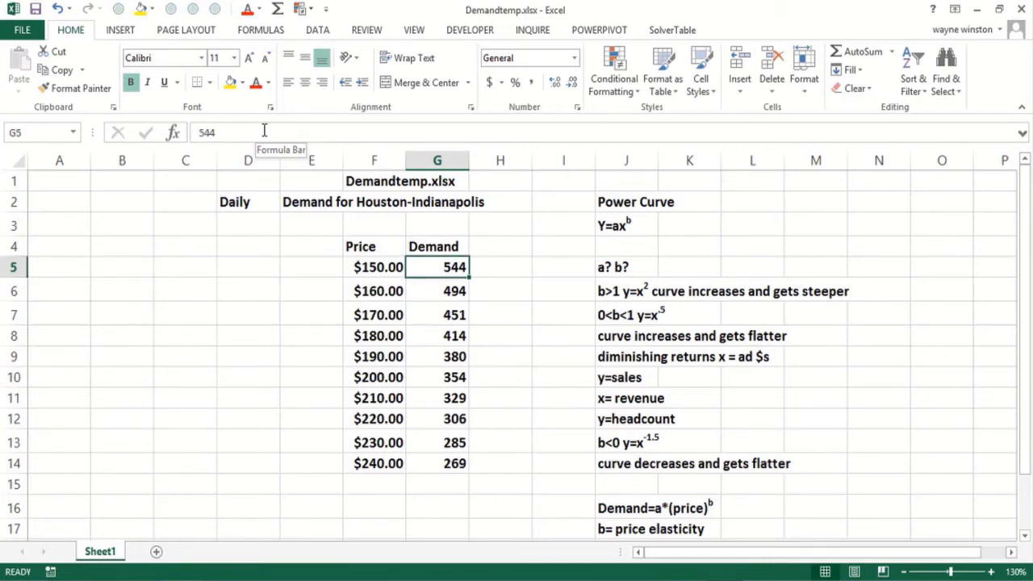
pyautogui.press('Up')
pyautogui.press('Left')
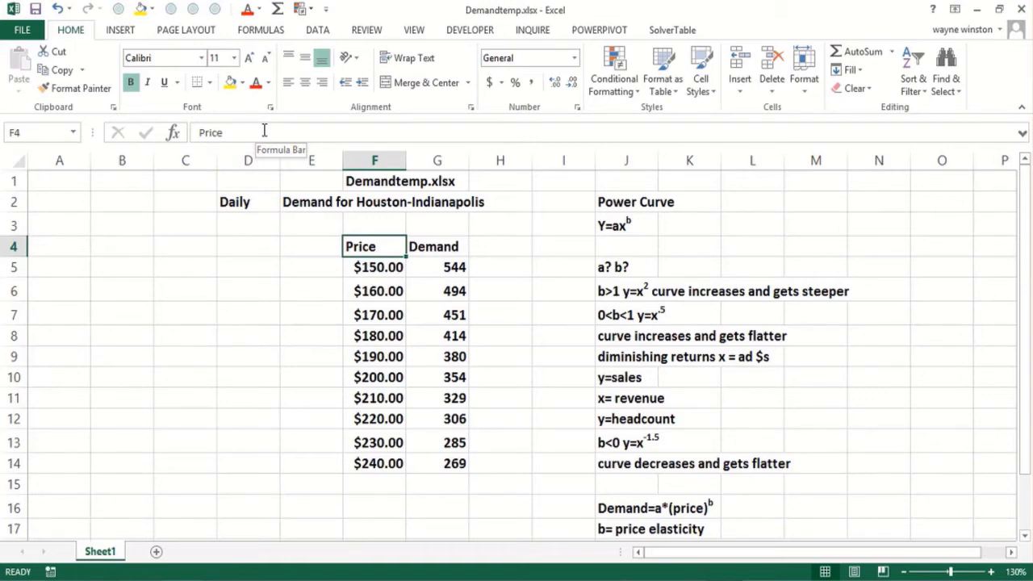
# Step: Enter the note "If curve gets flatter use power curve!" in cell J1 above the Power Curve heading
pyautogui.press('Right')
pyautogui.press('Right')
pyautogui.press('Right')
pyautogui.press('Up')
pyautogui.press('Up')
pyautogui.press('Up')
pyautogui.press('Right')
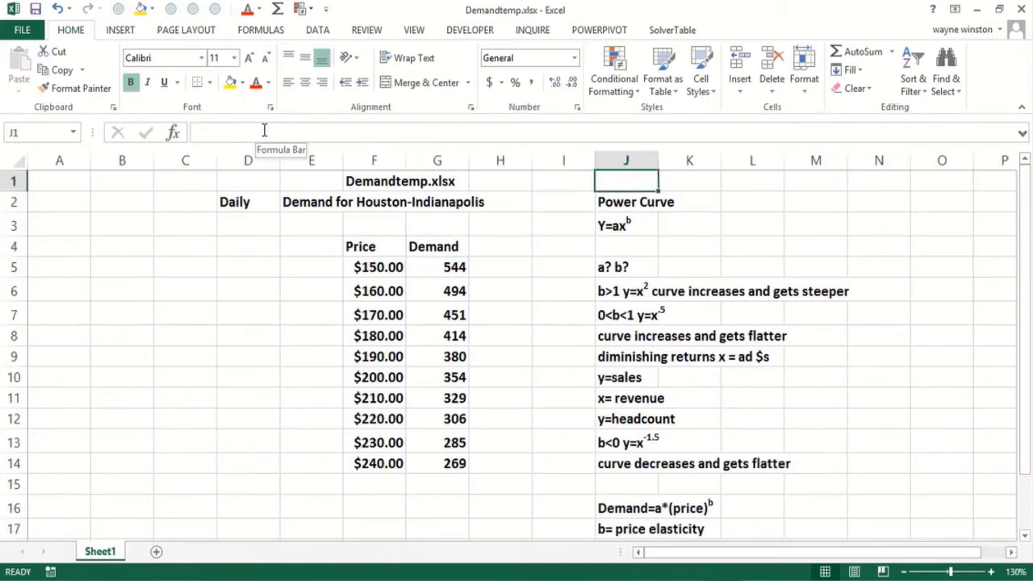
pyautogui.write('If curve ')
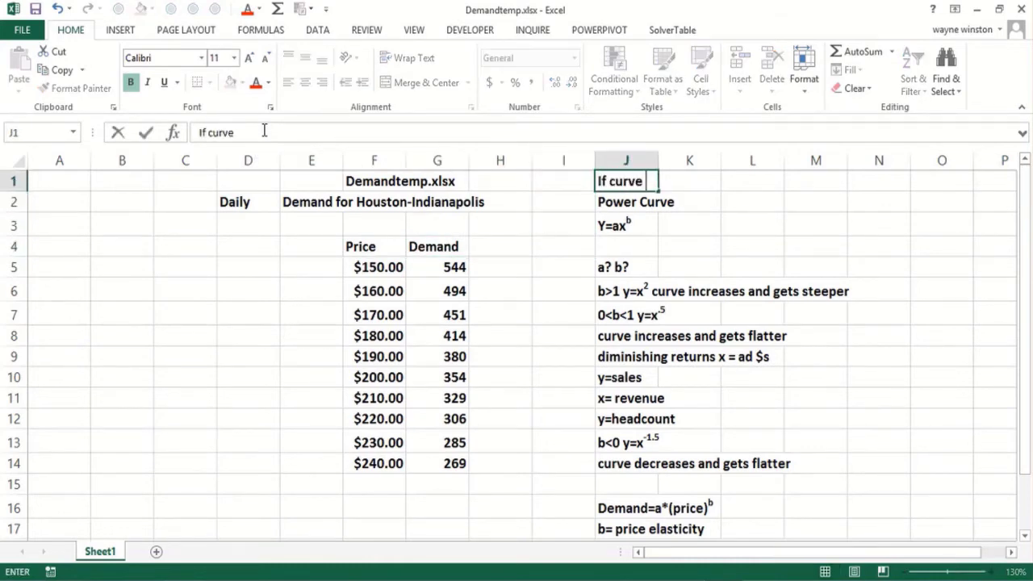
pyautogui.write('gets flatter use p')
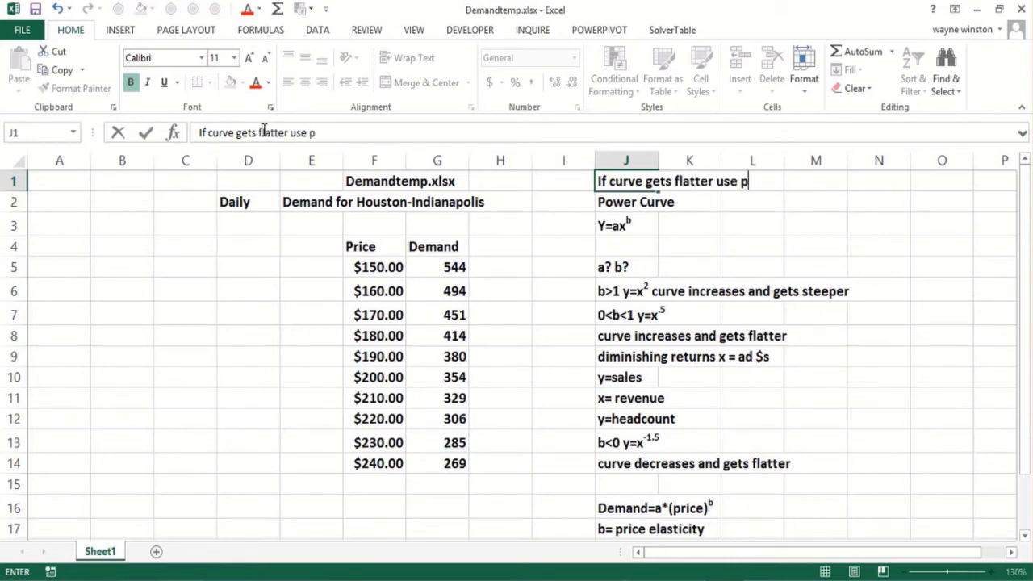
pyautogui.write('ower curve!')
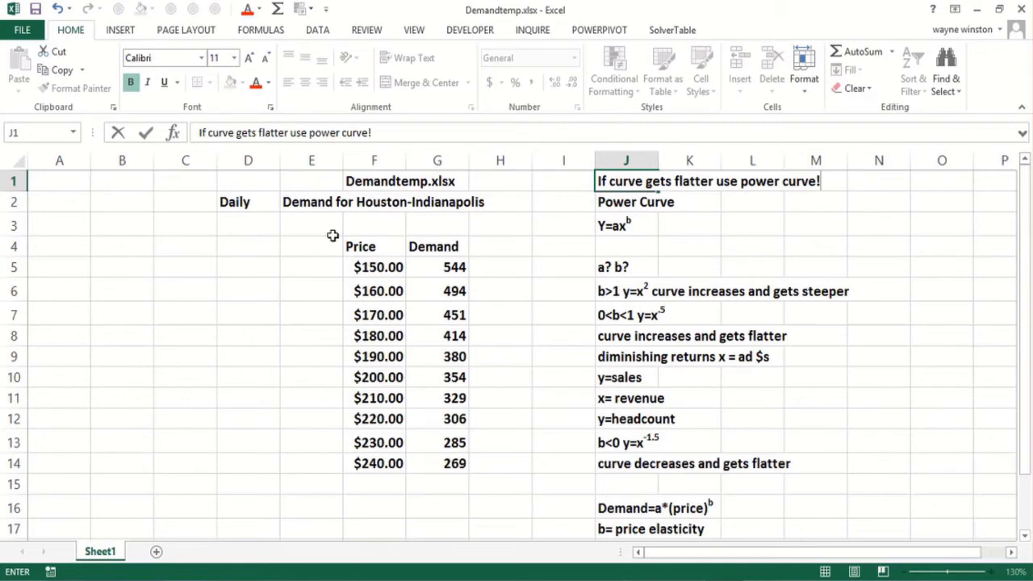
# Step: Insert a markers-only scatter chart of the price and demand data in F4:G14
pyautogui.moveTo(364, 246); pyautogui.dragTo(458, 464)
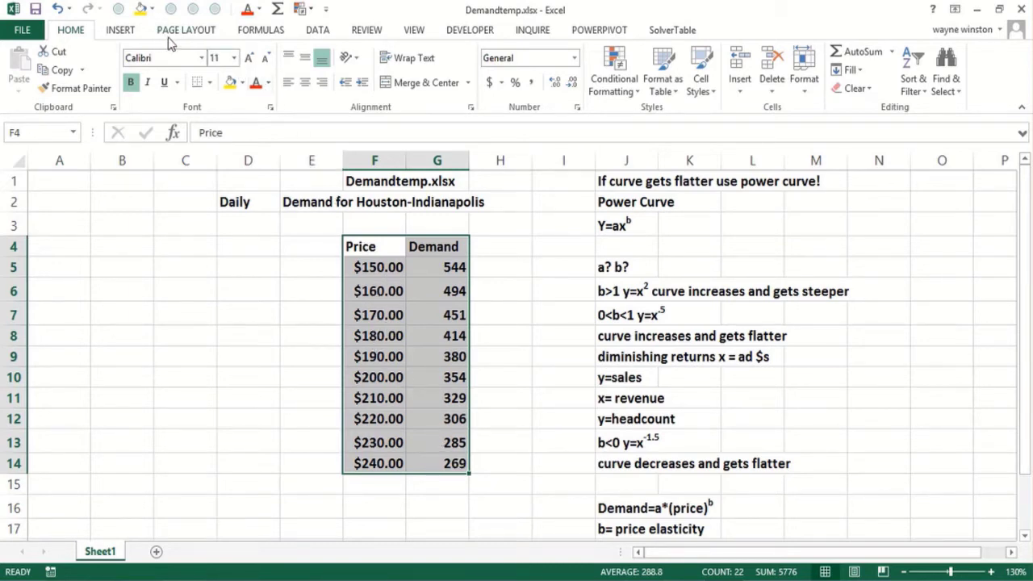
pyautogui.click(128, 30)
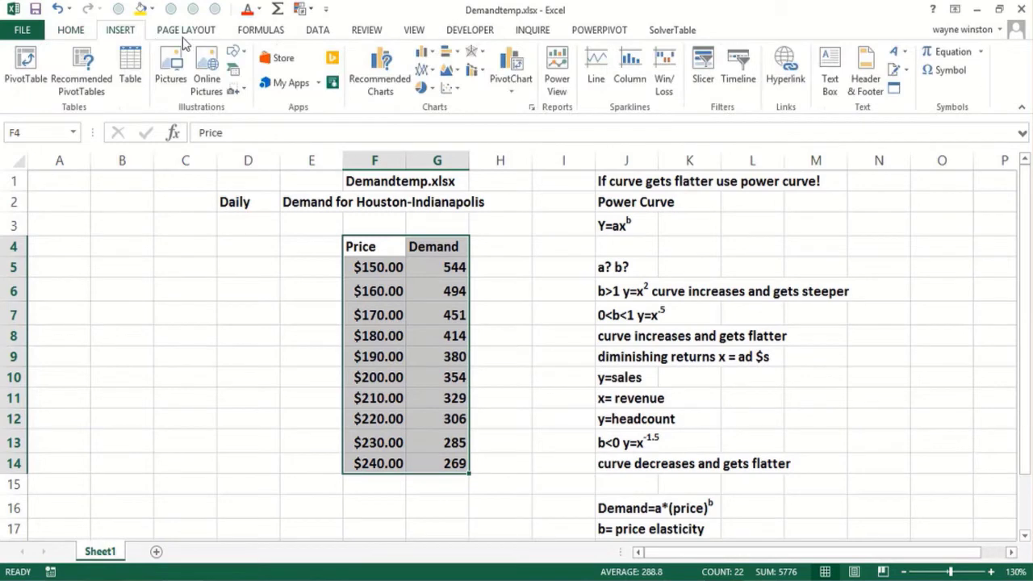
pyautogui.click(448, 88)
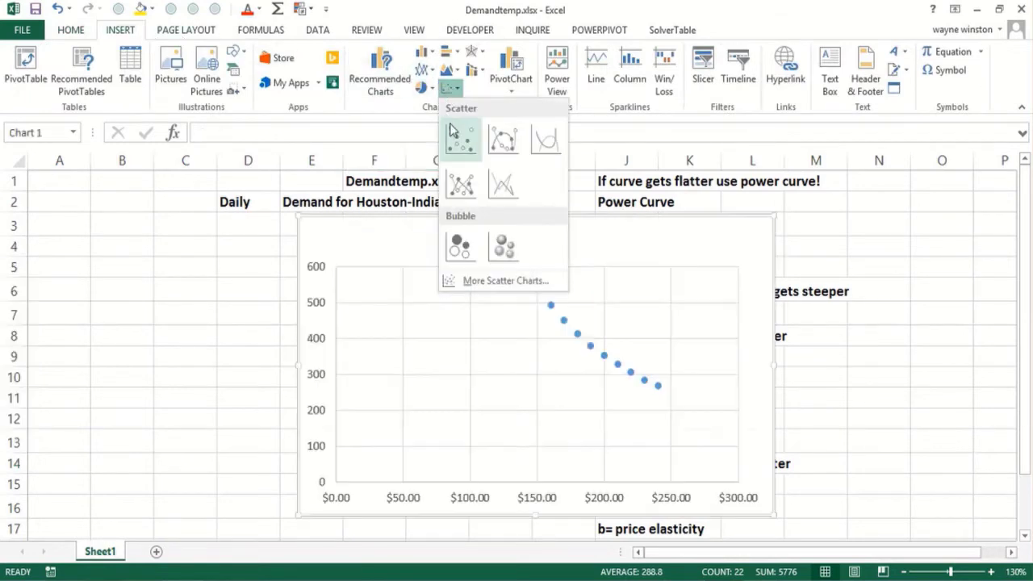
pyautogui.click(453, 133)
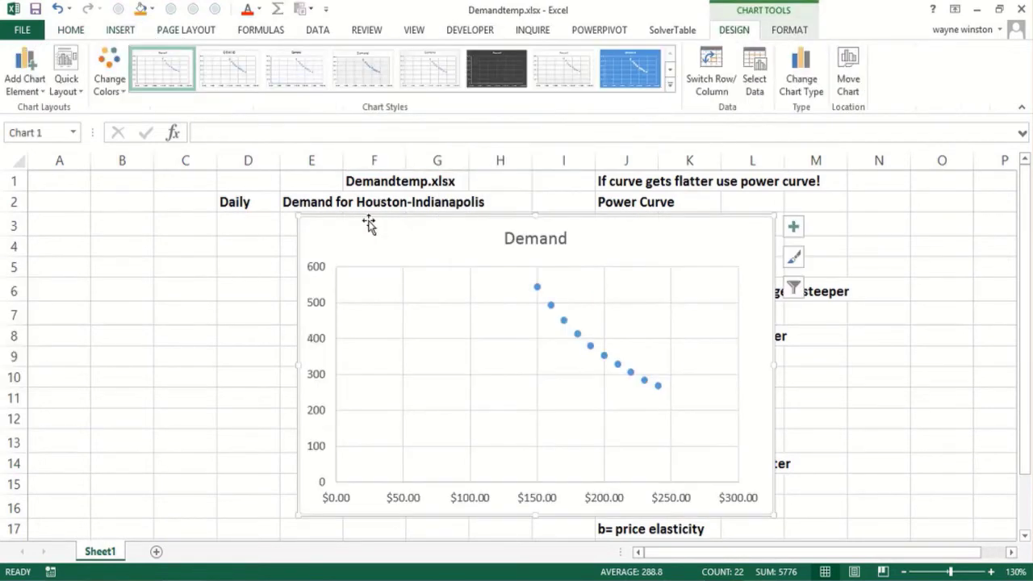
# Step: Move the Demand chart below the data table, starting at row 15, and shrink it to end around column G and row 26
pyautogui.moveTo(368, 223); pyautogui.dragTo(145, 412)
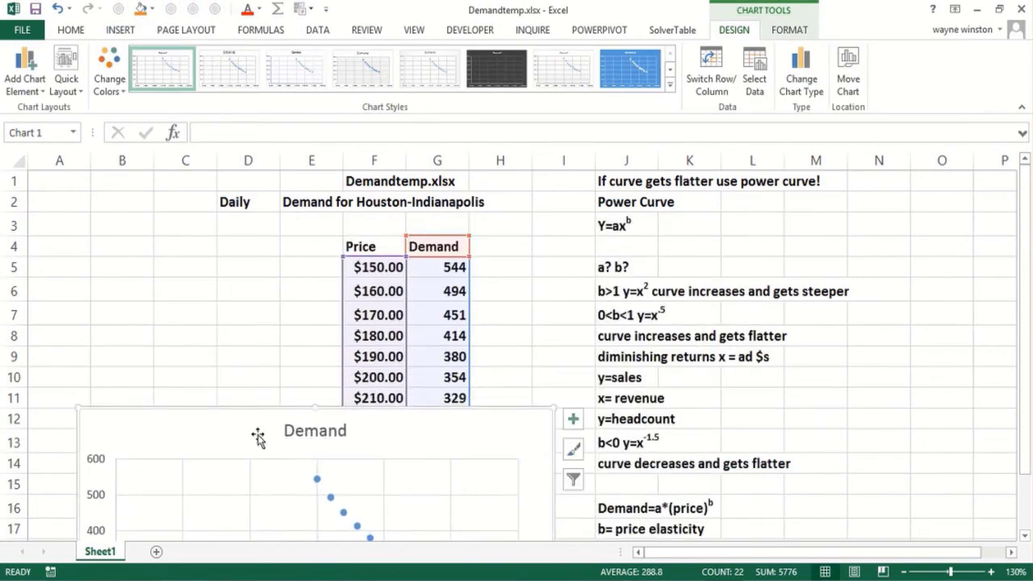
pyautogui.moveTo(195, 455); pyautogui.dragTo(184, 510)
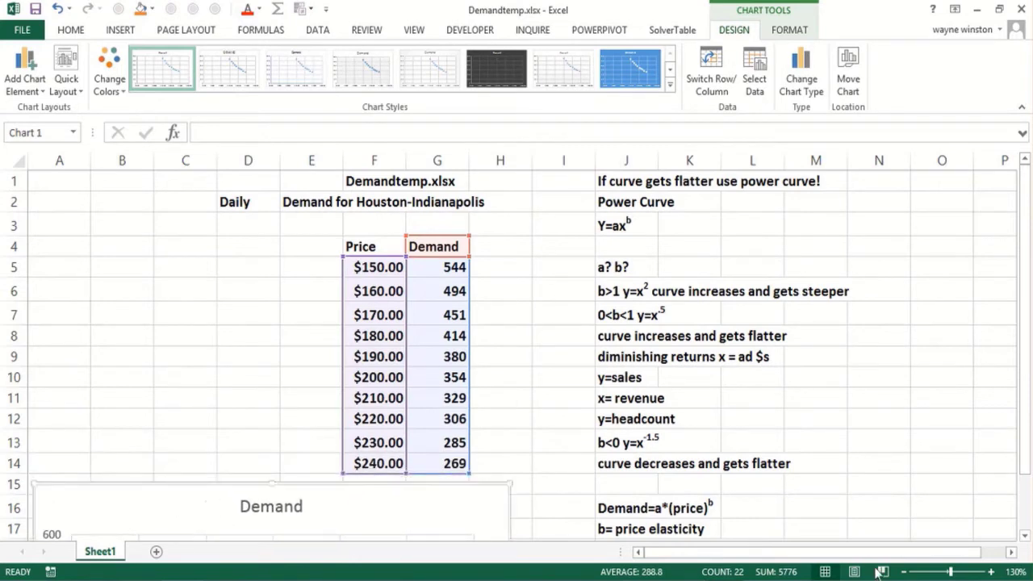
pyautogui.click(1025, 536)
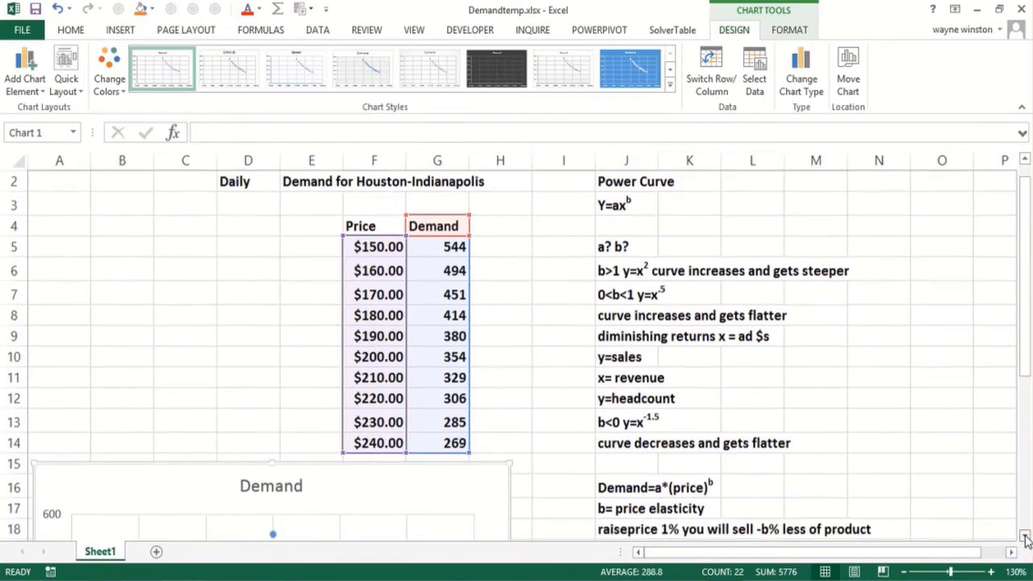
pyautogui.click(1025, 536)
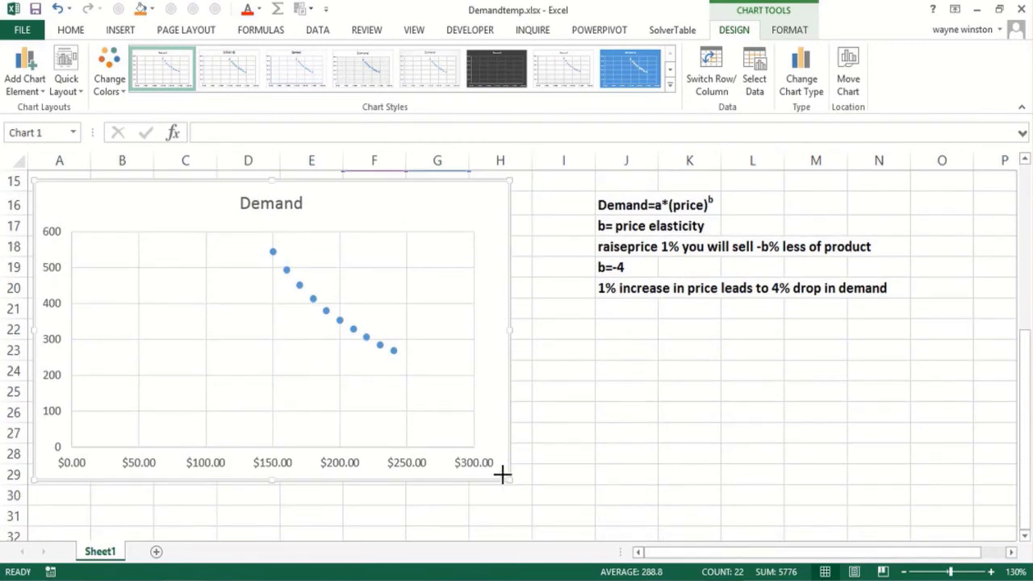
pyautogui.moveTo(503, 473); pyautogui.dragTo(445, 421)
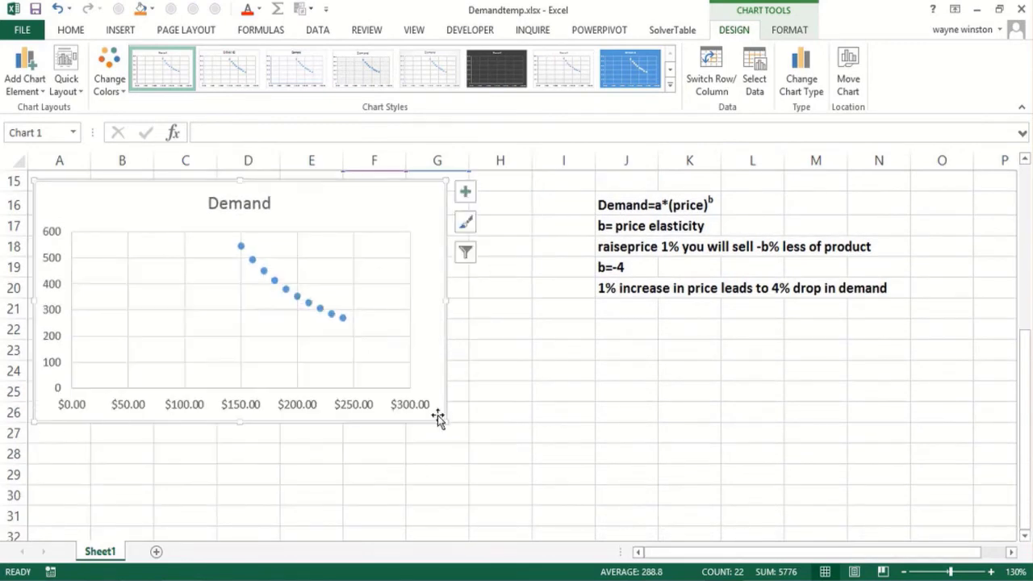
# Step: Add a Power trendline to the Demand series in the scatter chart
pyautogui.rightClick(342, 321)
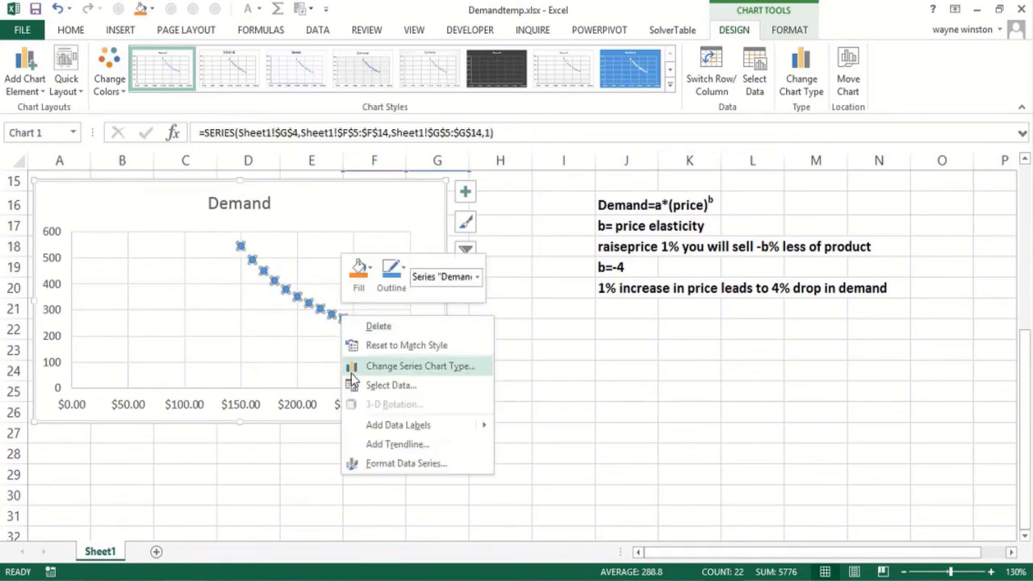
pyautogui.click(368, 445)
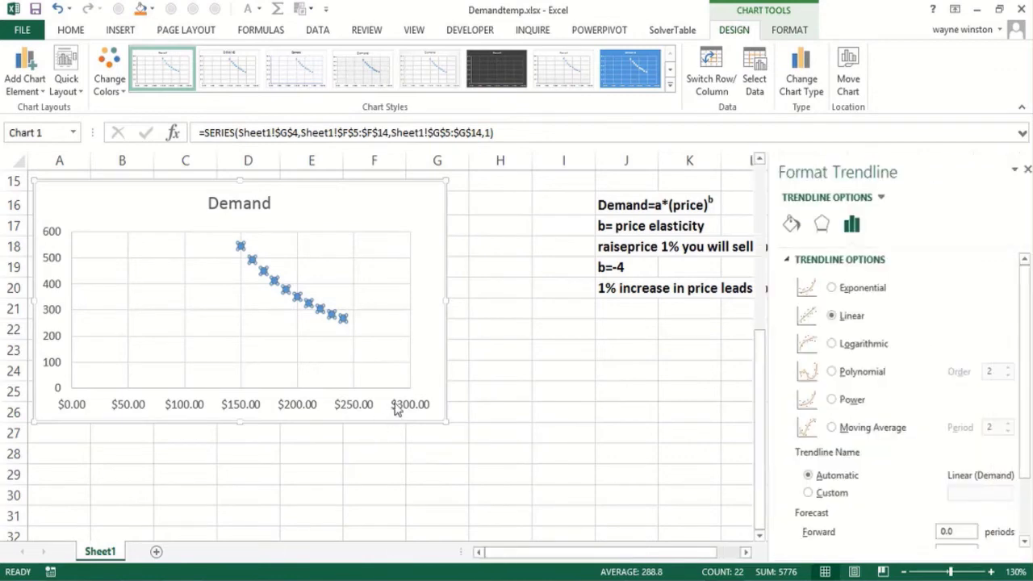
pyautogui.click(822, 399)
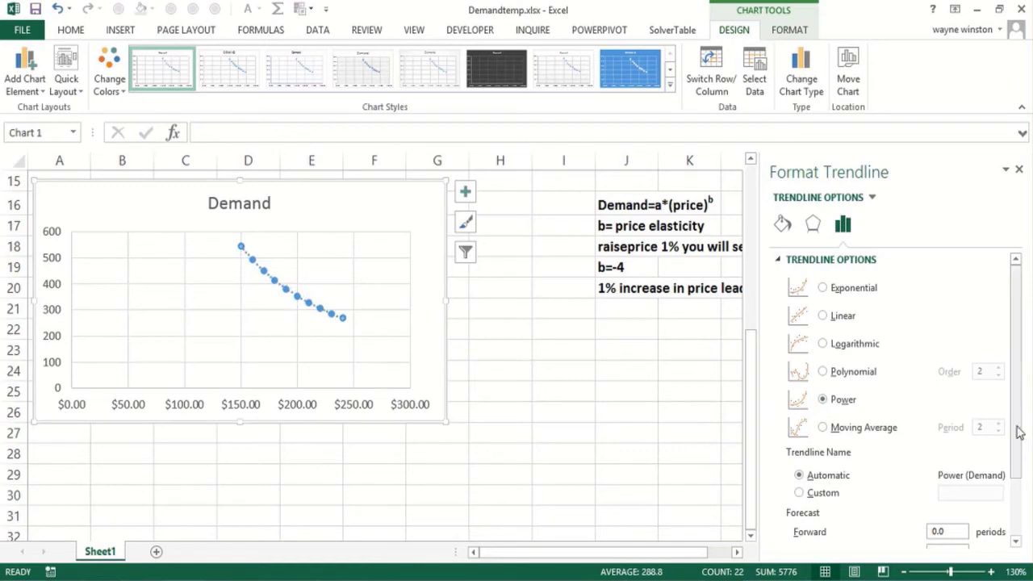
# Step: Display the trendline equation on the chart and place it beside the Demand chart title
pyautogui.moveTo(1017, 429); pyautogui.dragTo(1018, 443)
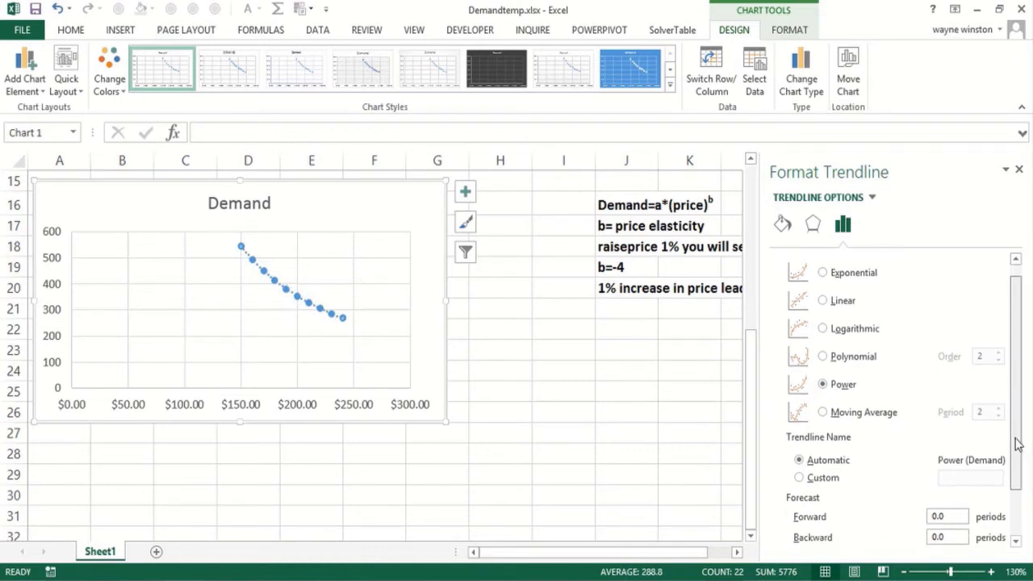
pyautogui.moveTo(1016, 438); pyautogui.dragTo(1017, 441)
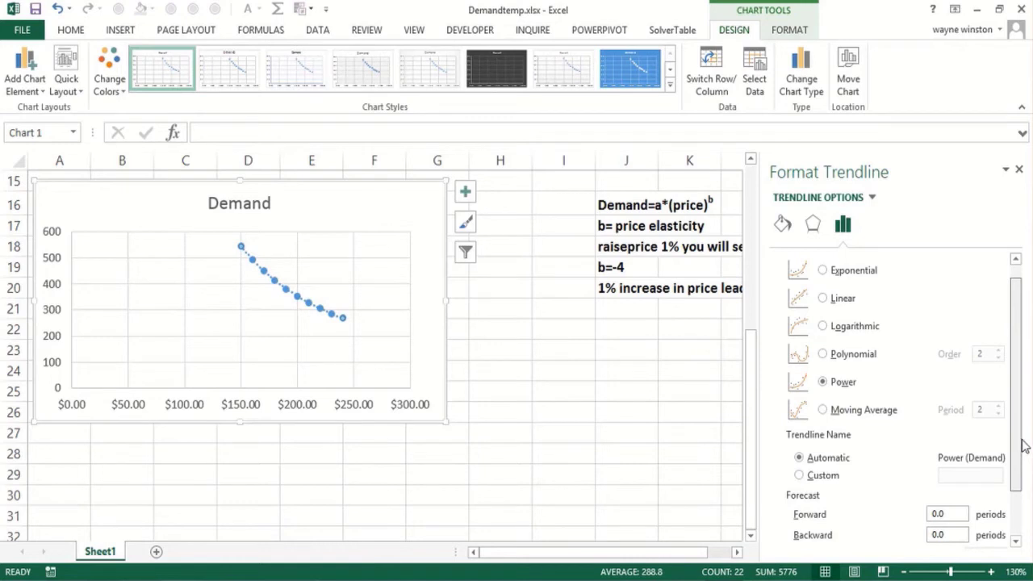
pyautogui.moveTo(1023, 445); pyautogui.dragTo(1027, 454)
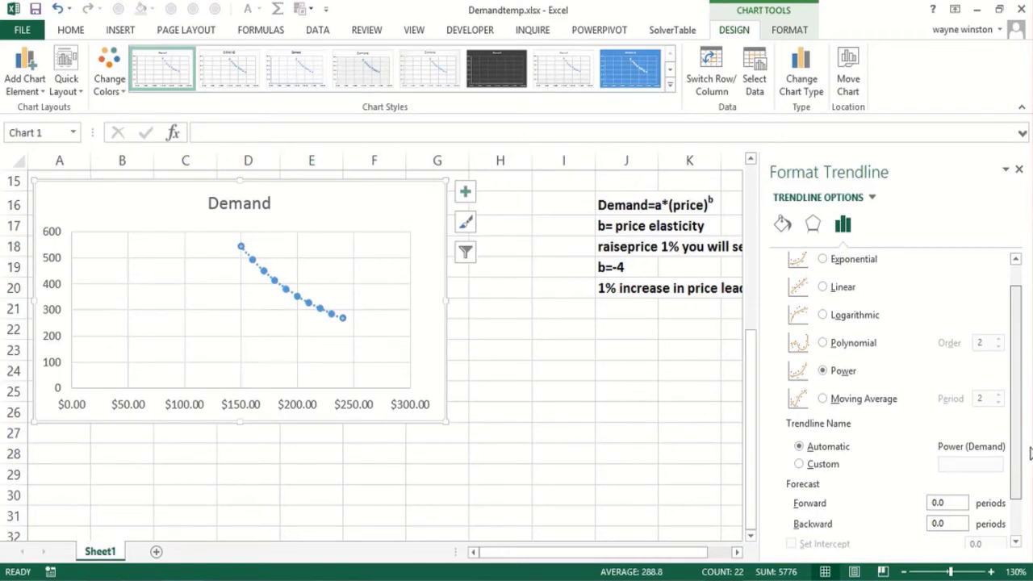
pyautogui.moveTo(1029, 453); pyautogui.dragTo(1027, 470)
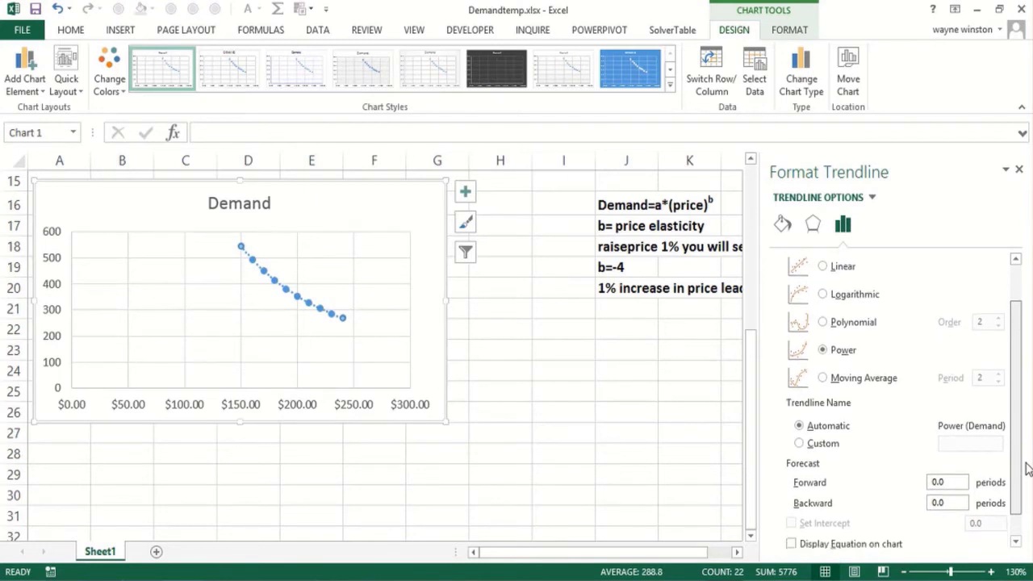
pyautogui.moveTo(1027, 469); pyautogui.dragTo(1023, 500)
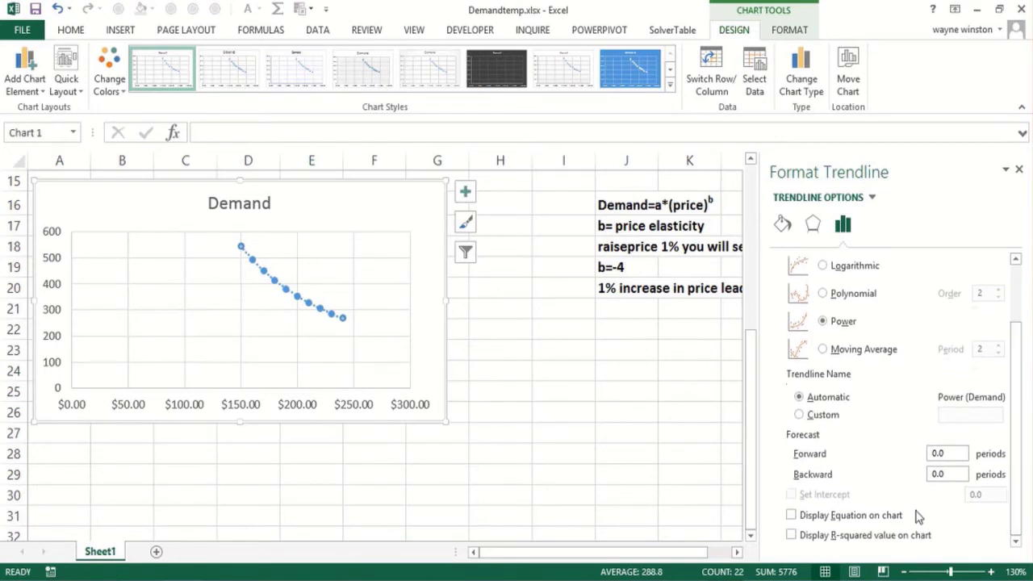
pyautogui.click(792, 515)
pyautogui.moveTo(288, 325); pyautogui.dragTo(393, 208)
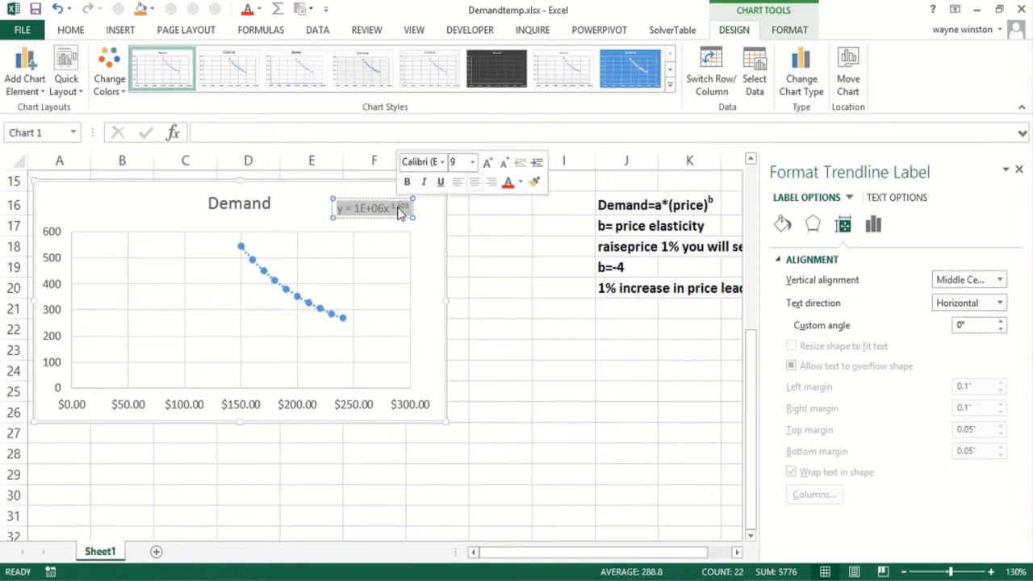
# Step: Format the trendline equation label as Number with a thousands separator and three decimal places
pyautogui.hotkey('ctrl', '1')
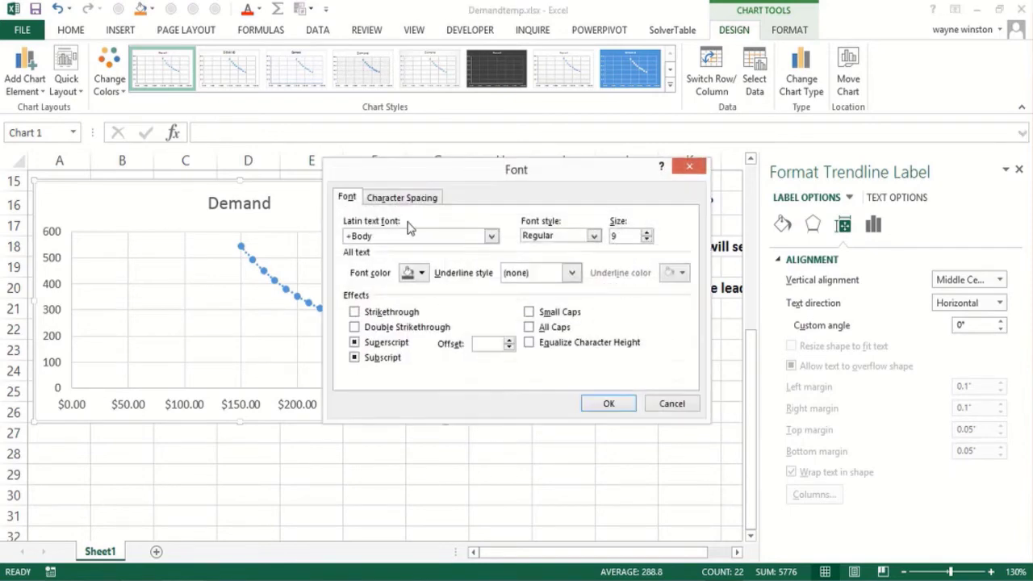
pyautogui.press('Escape')
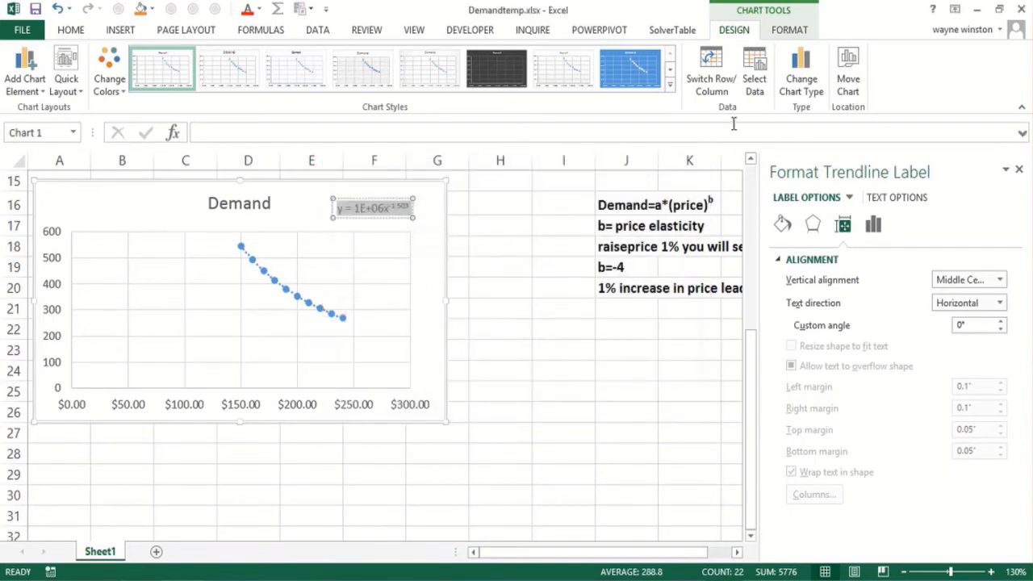
pyautogui.click(789, 36)
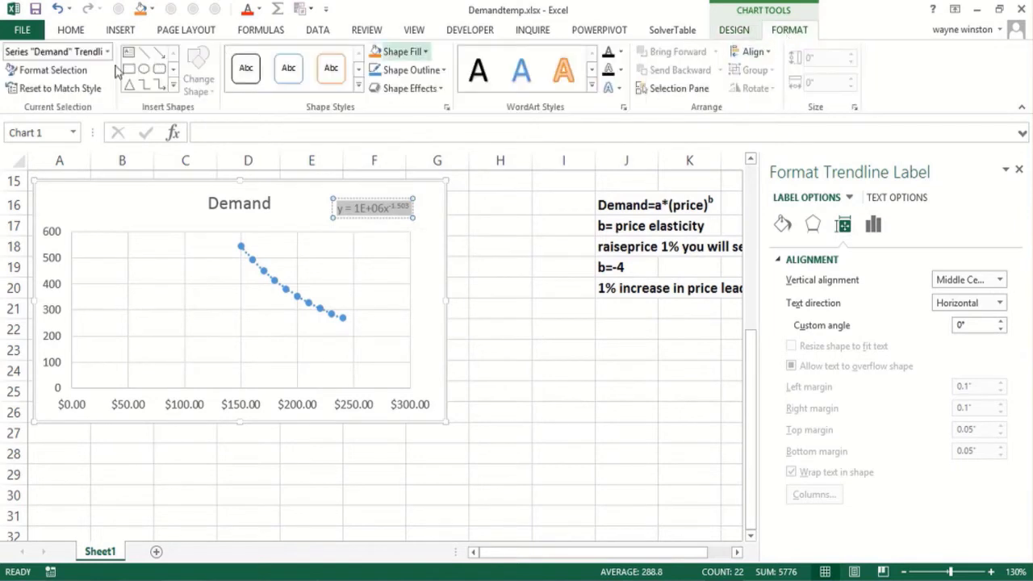
pyautogui.click(69, 77)
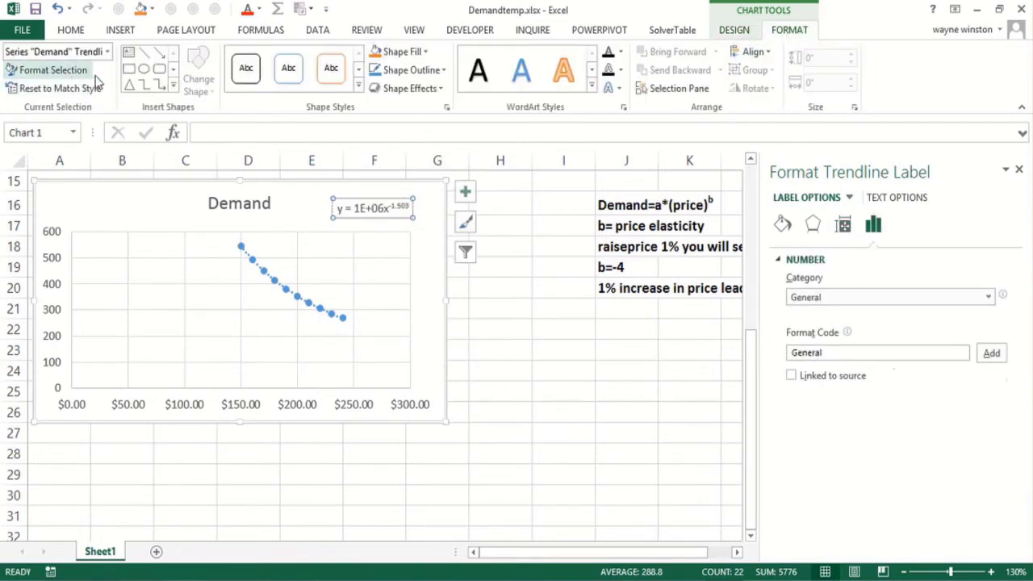
pyautogui.click(988, 297)
pyautogui.click(815, 328)
pyautogui.click(796, 339)
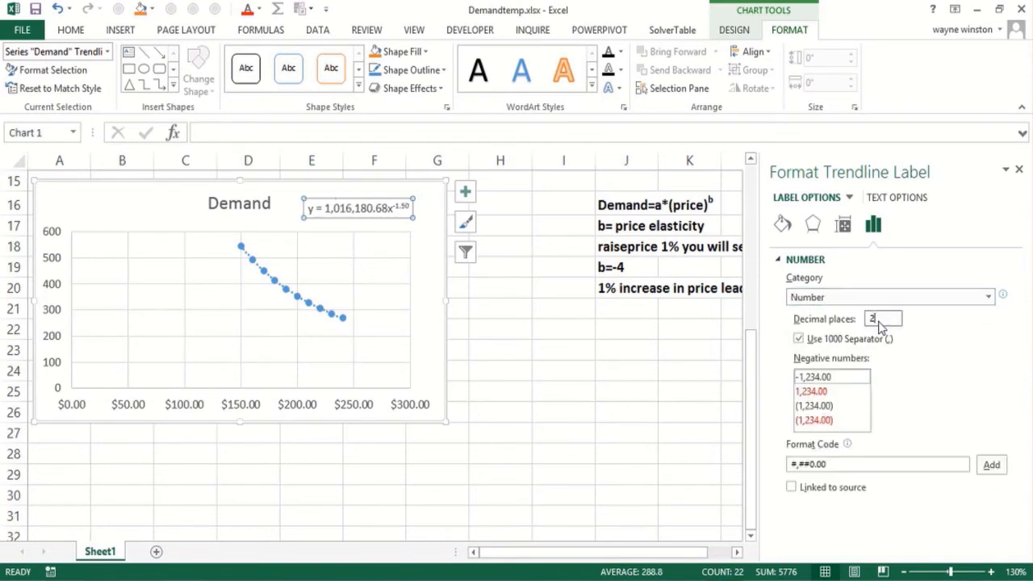
pyautogui.moveTo(882, 321); pyautogui.dragTo(865, 321)
pyautogui.click(1017, 172)
# Step: Shift the Demand chart right by about one and a half columns and slightly down, beneath the price and demand table
pyautogui.click(539, 469)
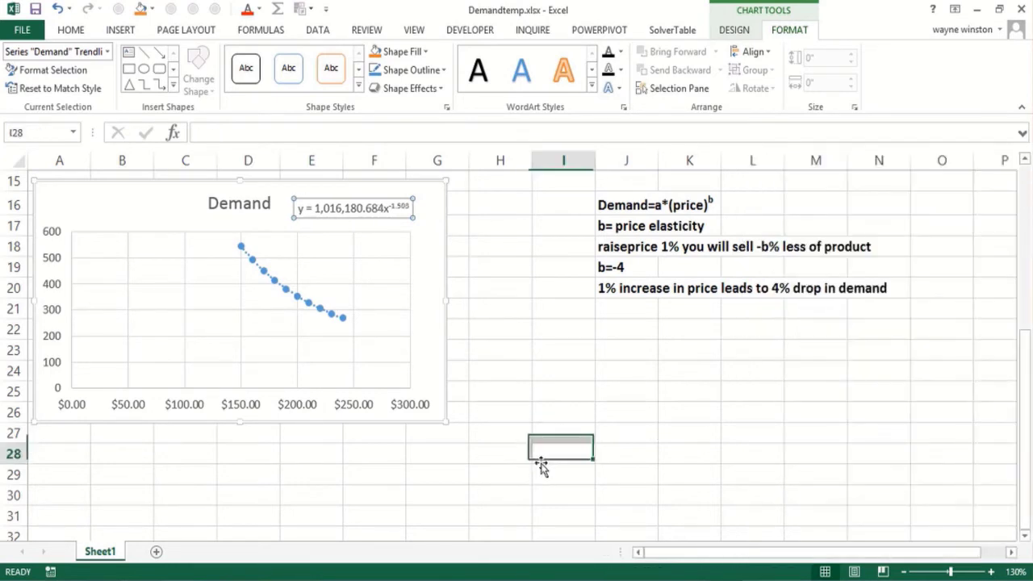
pyautogui.press('Up')
pyautogui.press('Up')
pyautogui.press('Up')
pyautogui.press('Up')
pyautogui.press('Up')
pyautogui.press('Up')
pyautogui.press('Up')
pyautogui.press('Up')
pyautogui.press('Up')
pyautogui.press('Up')
pyautogui.press('Up')
pyautogui.press('Up')
pyautogui.press('Up')
pyautogui.press('Up')
pyautogui.press('Up')
pyautogui.press('Up')
pyautogui.press('Up')
pyautogui.press('Up')
pyautogui.press('Up')
pyautogui.press('Up')
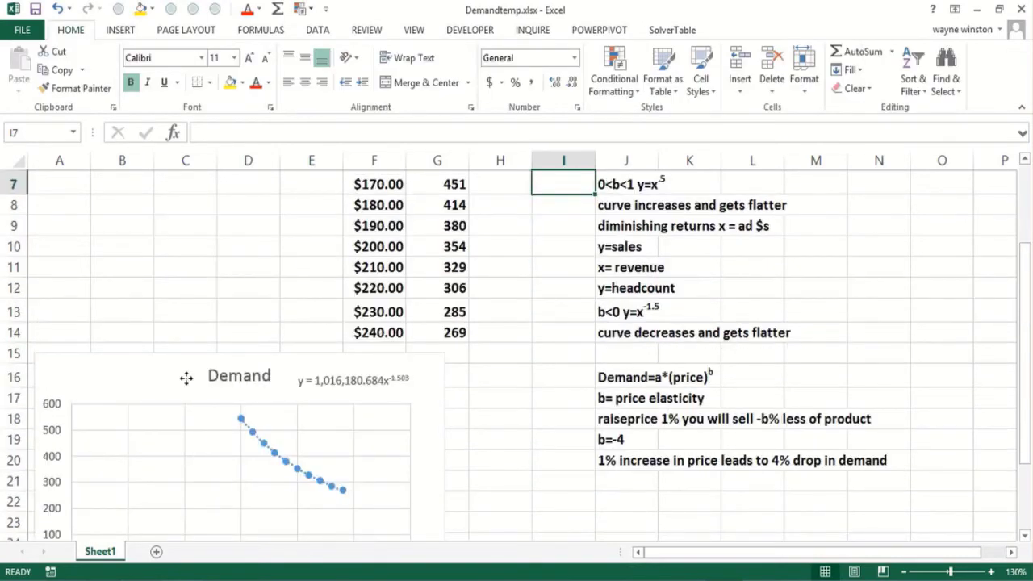
pyautogui.moveTo(200, 378); pyautogui.dragTo(292, 393)
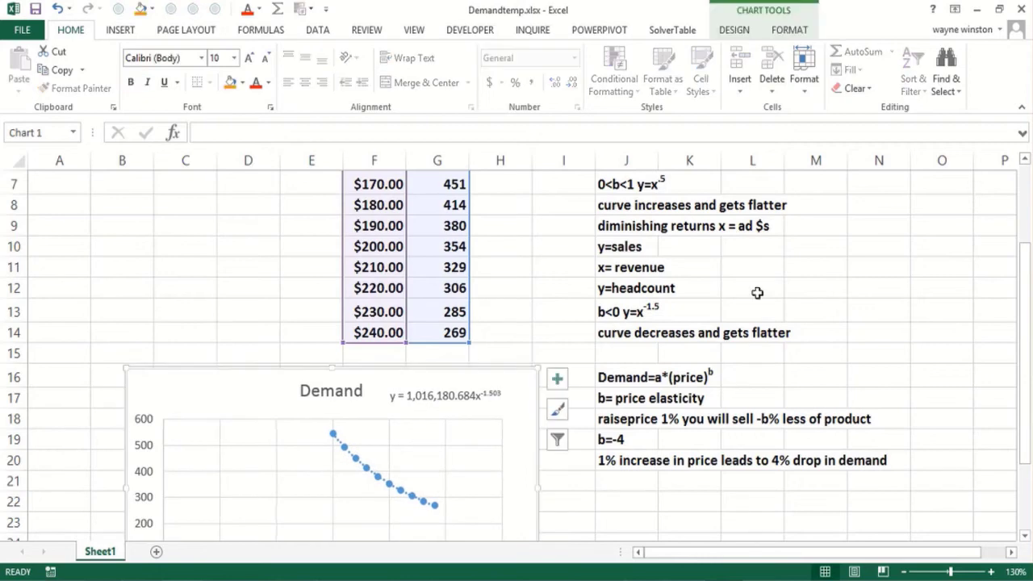
# Step: Enter the label "Price elasticity" in cell B7 and the value 1.5 in B8
pyautogui.click(1027, 171)
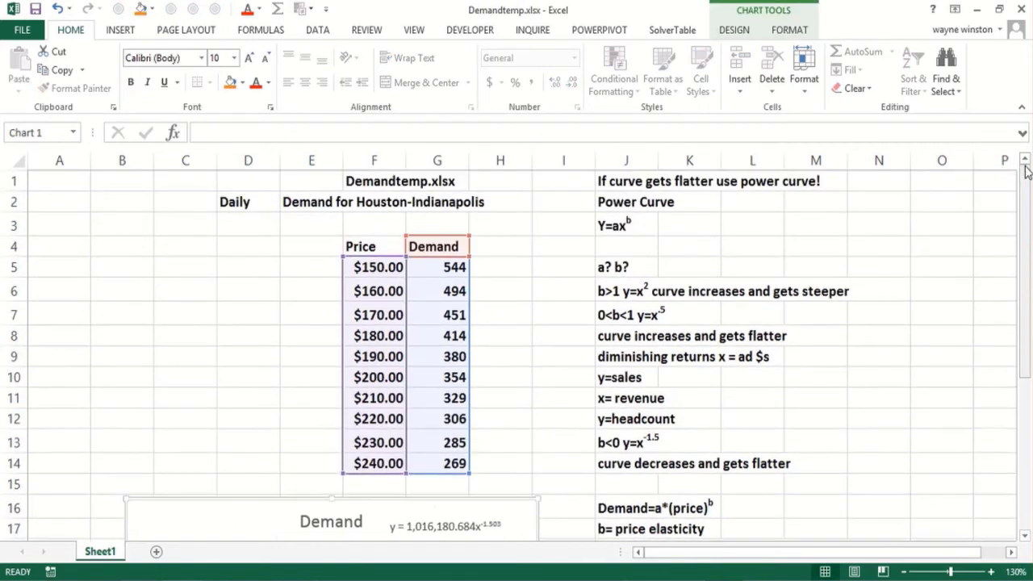
pyautogui.click(96, 308)
pyautogui.write('Pri')
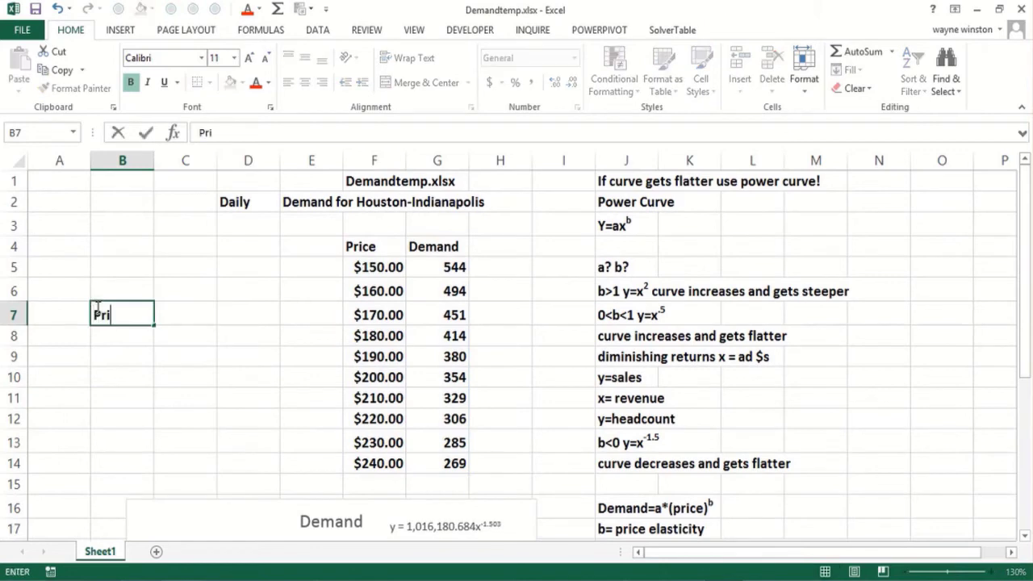
pyautogui.write('ce elastic')
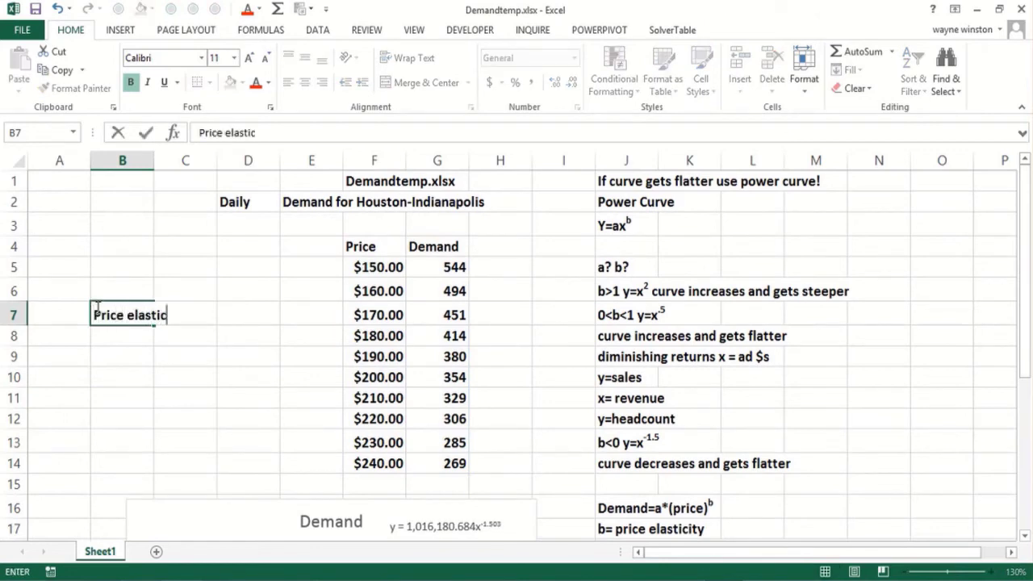
pyautogui.write('ity')
pyautogui.press('Return')
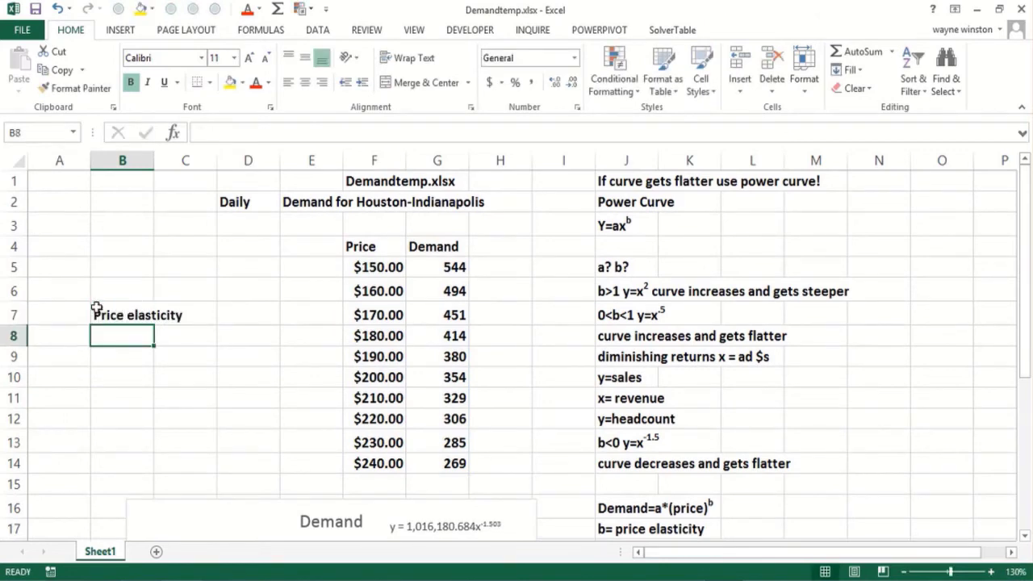
pyautogui.write('1.5')
pyautogui.press('Return')
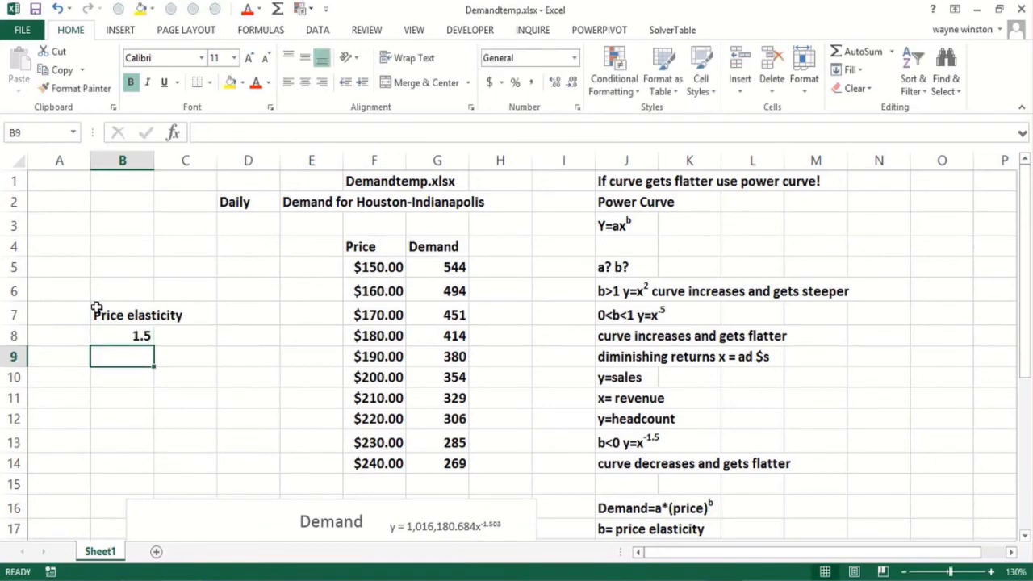
# Step: Add the column header "Predicted demand" in cell H4, next to the Demand column
pyautogui.click(496, 265)
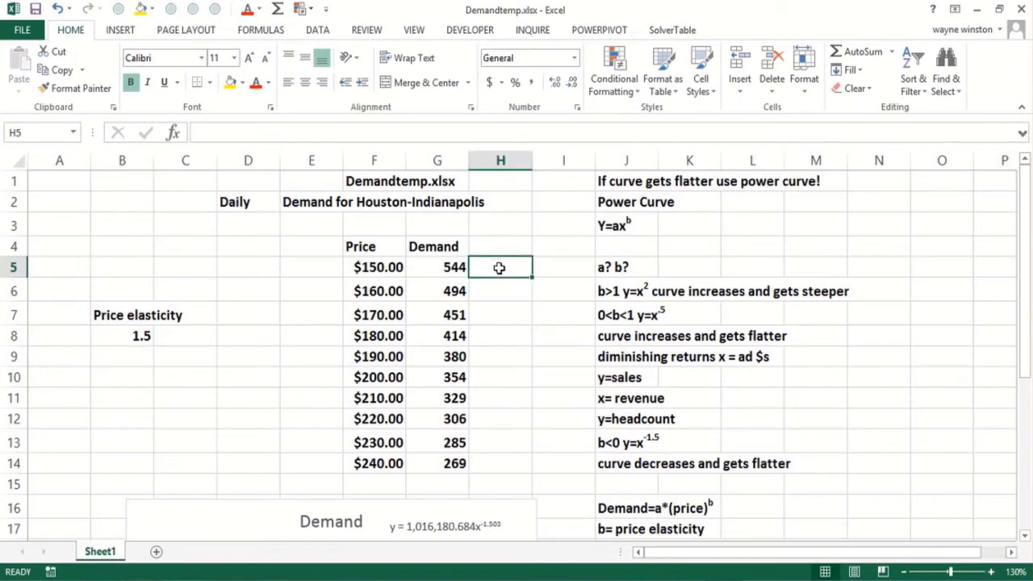
pyautogui.click(500, 248)
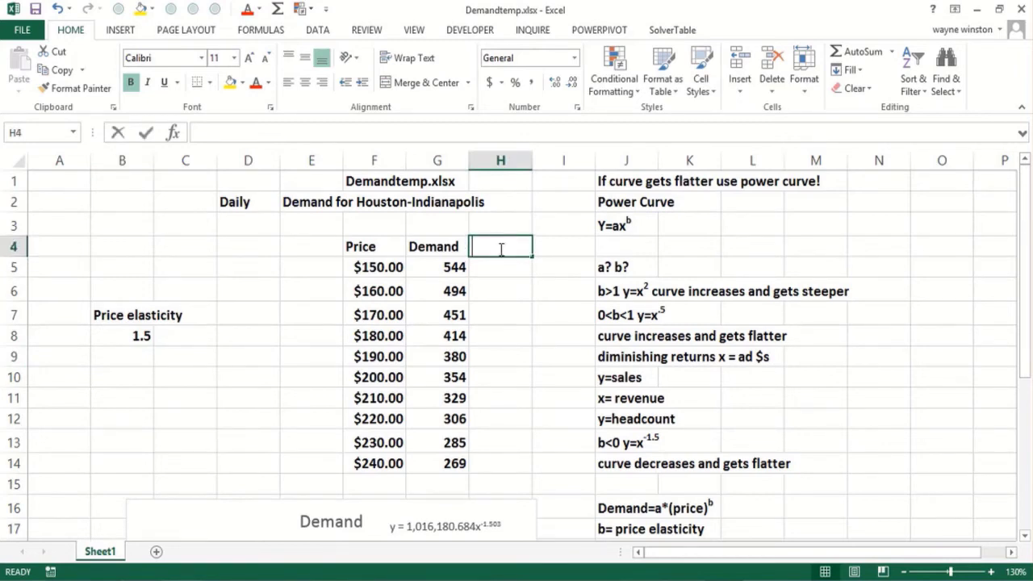
pyautogui.write('Predicted demand')
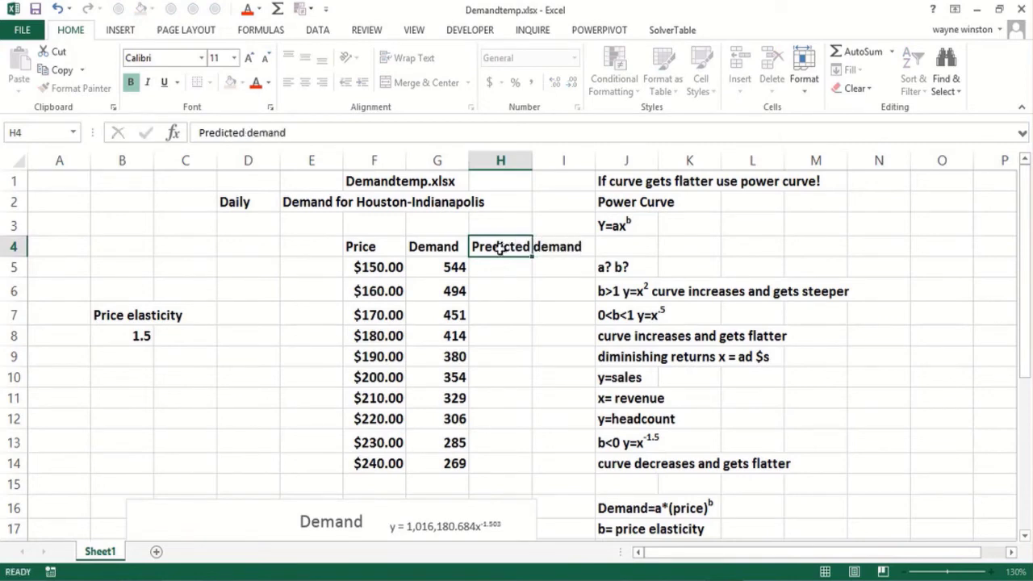
pyautogui.press('Return')
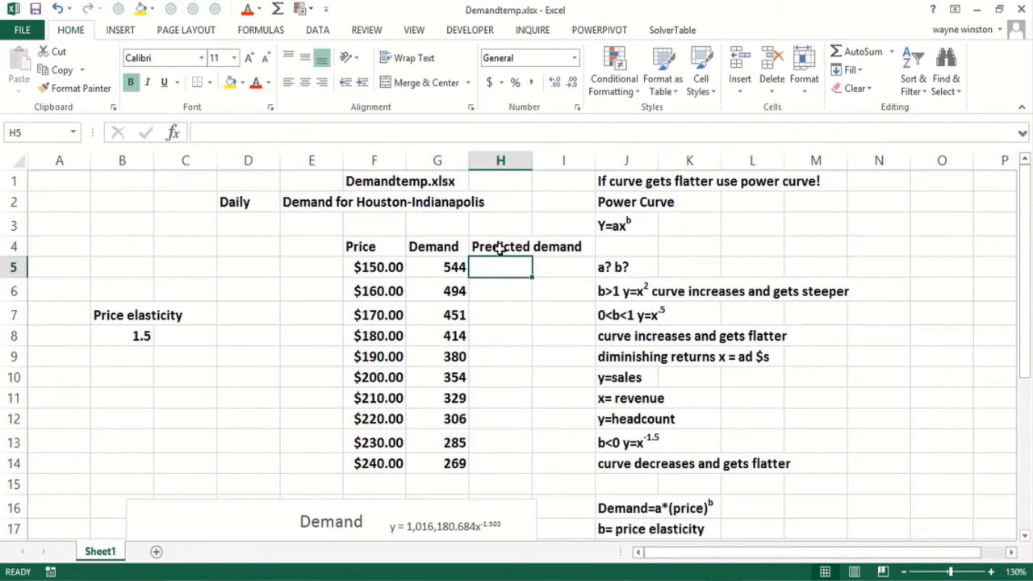
# Step: Enter the power curve formula =101610.684*(F5^-1.503) in H5 as the predicted demand for the first price
pyautogui.write('=')
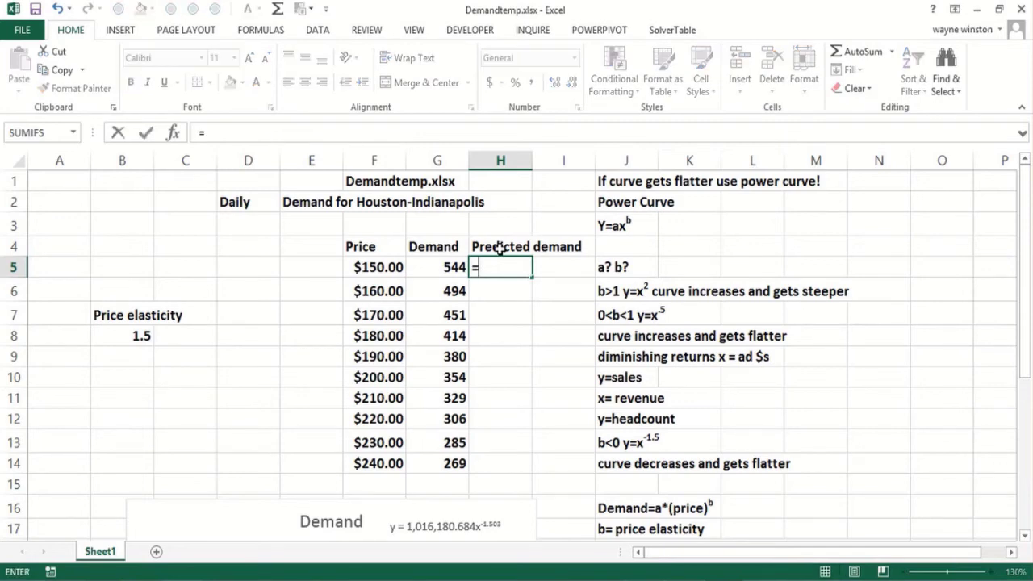
pyautogui.write('1016')
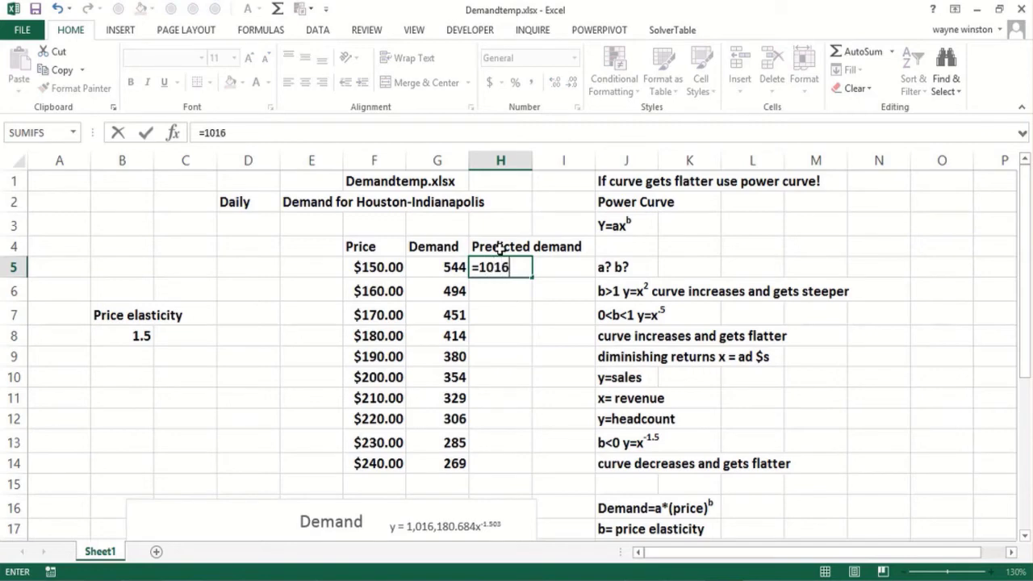
pyautogui.write('10.684')
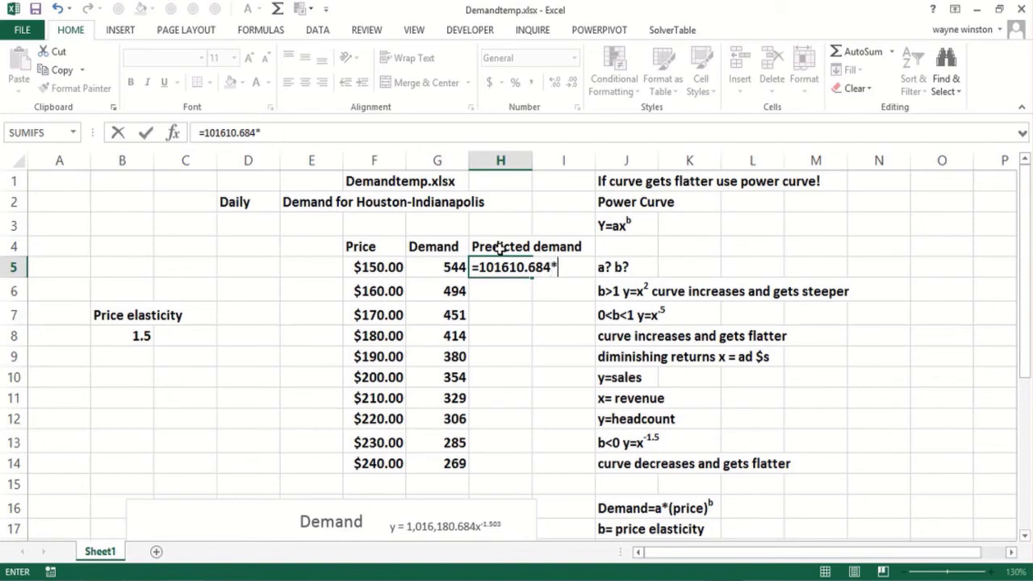
pyautogui.write('*(')
pyautogui.click(383, 267)
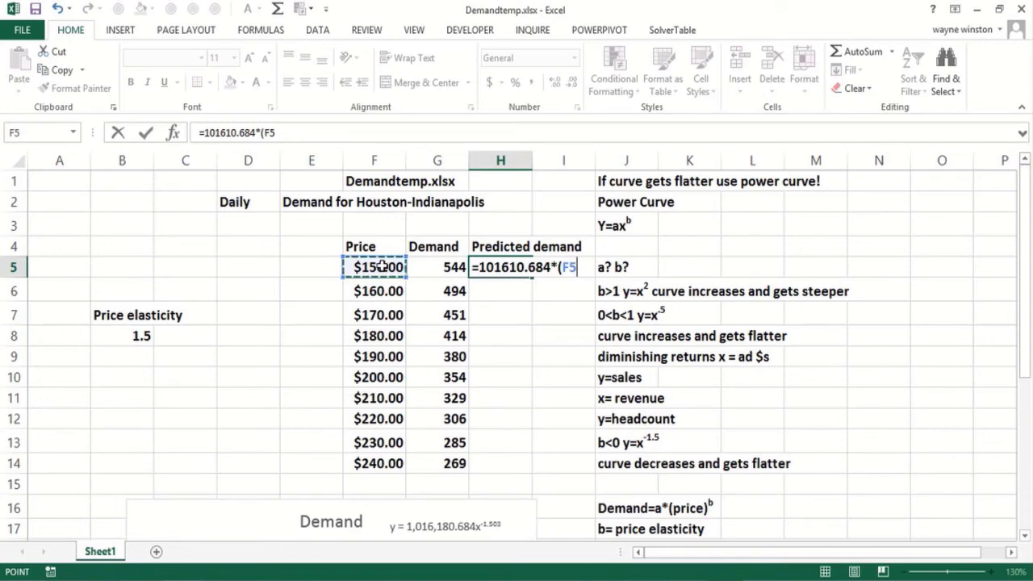
pyautogui.write('^')
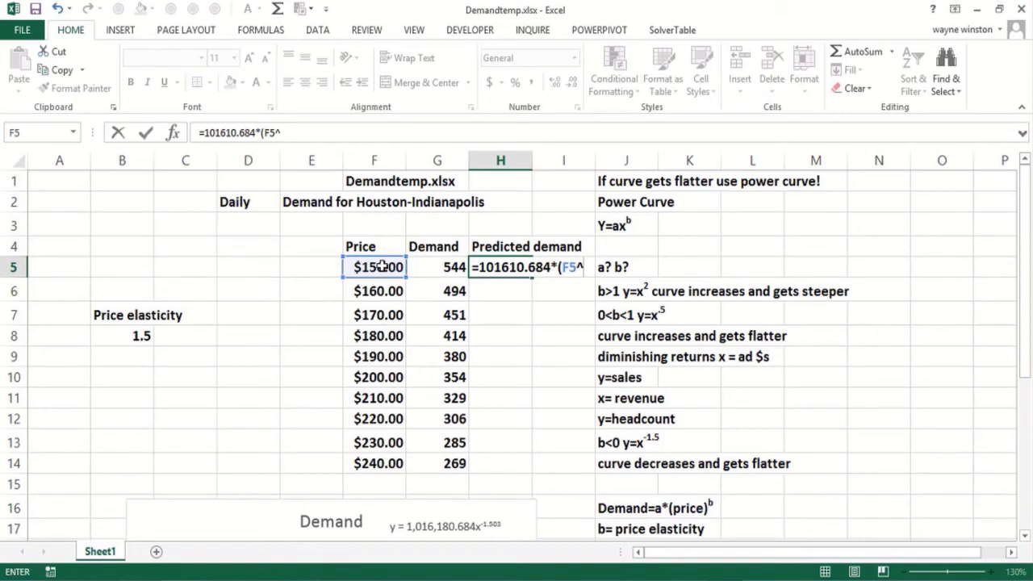
pyautogui.write('-1.503)')
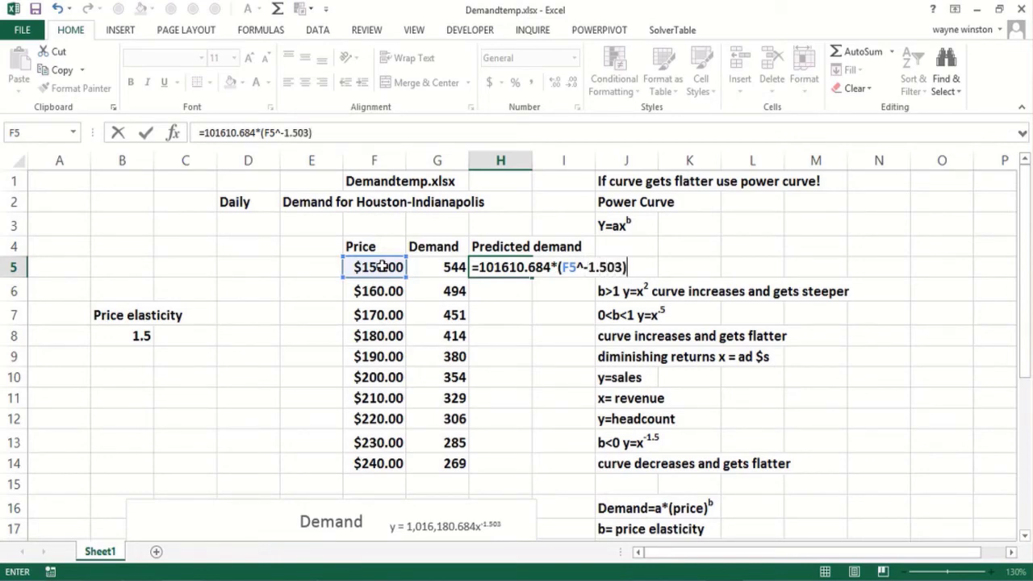
pyautogui.press('Return')
# Step: Change the coefficient in the H5 formula to 1001610.684 and fill the formula down through H14
pyautogui.click(489, 266)
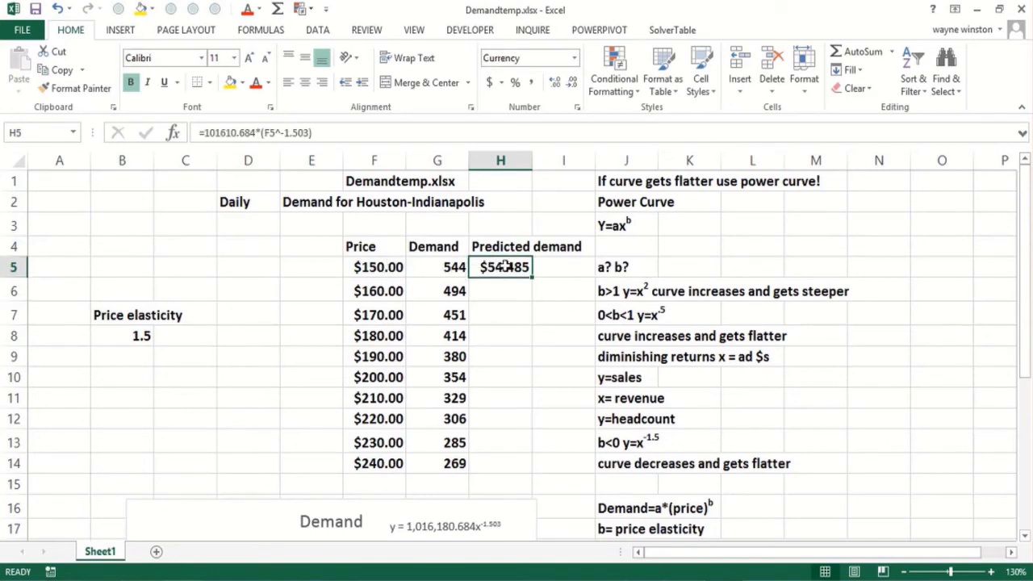
pyautogui.click(216, 133)
pyautogui.write('07')
pyautogui.press('Return')
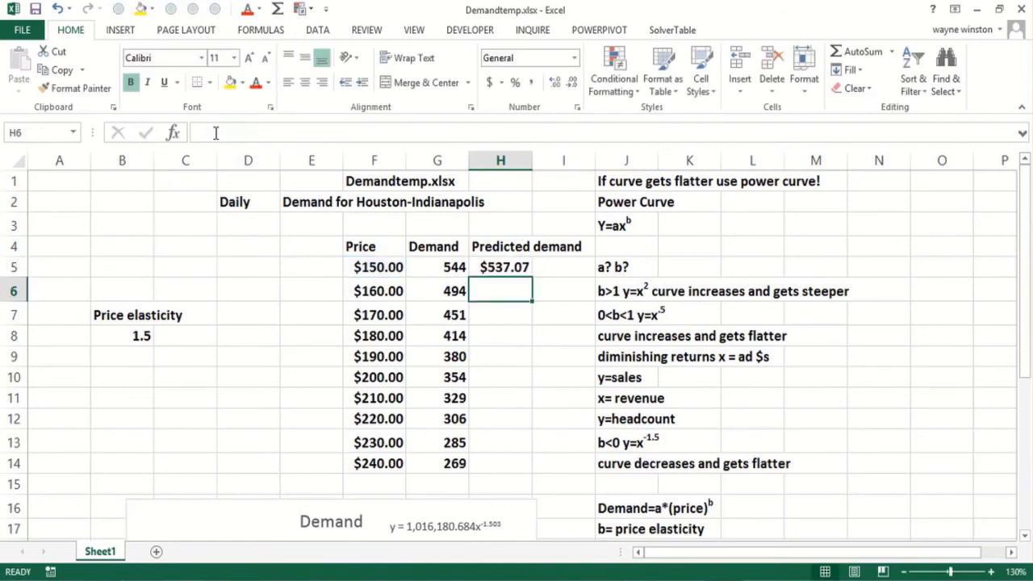
pyautogui.click(513, 263)
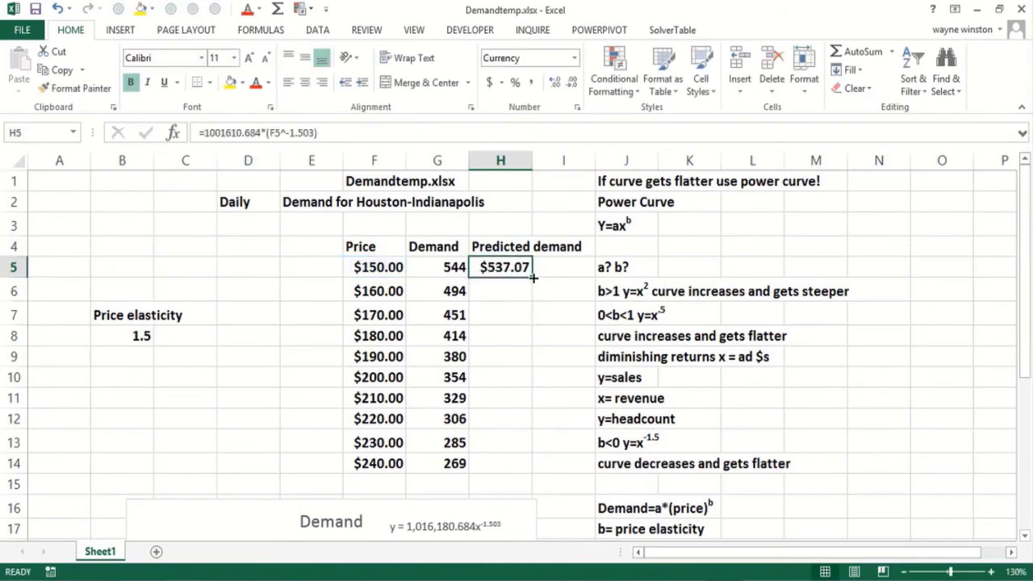
pyautogui.moveTo(531, 277); pyautogui.dragTo(508, 477)
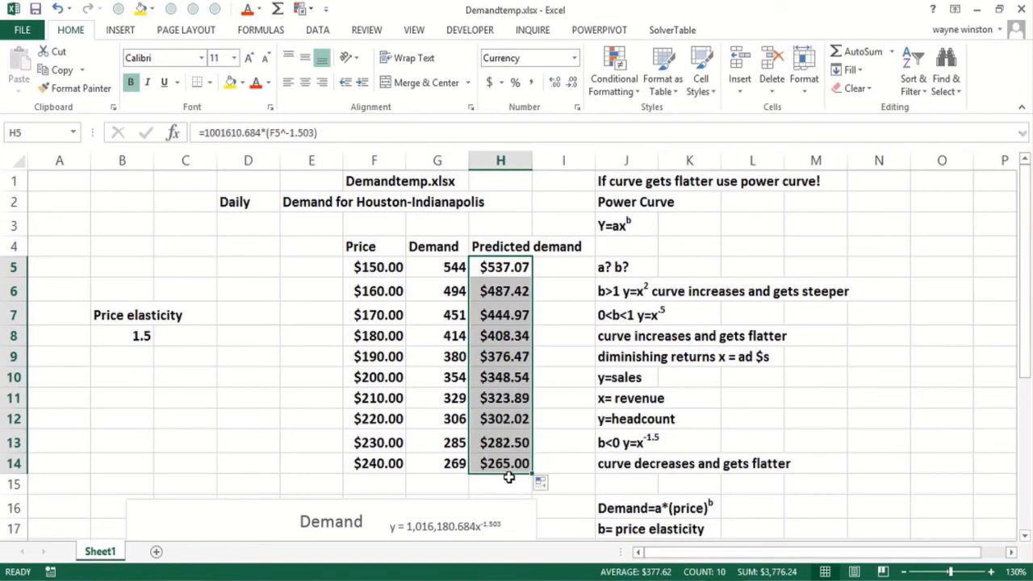
# Step: Format the predicted demand values in H5:H14 with the Number category instead of Currency
pyautogui.hotkey('ctrl', '1')
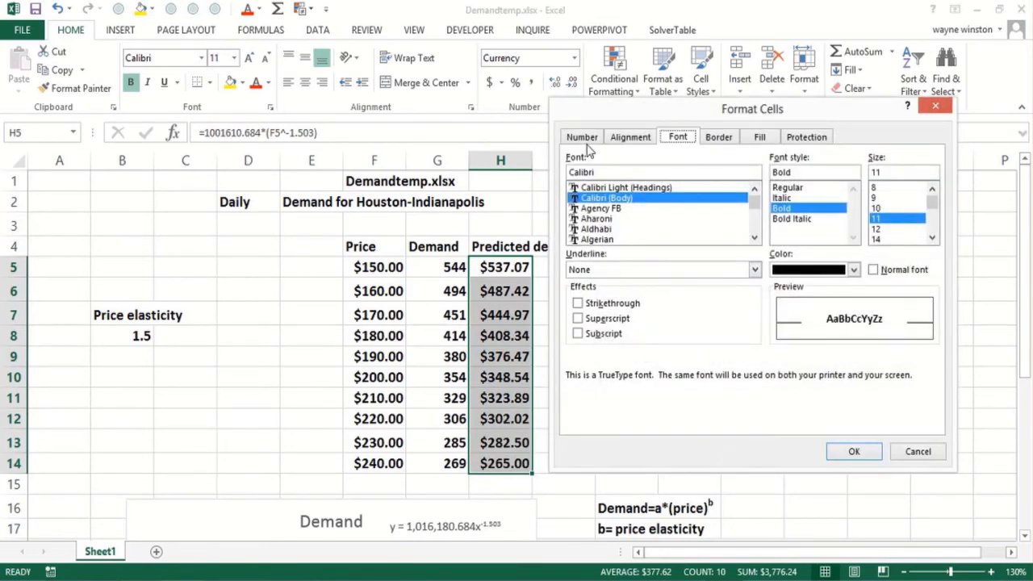
pyautogui.click(584, 140)
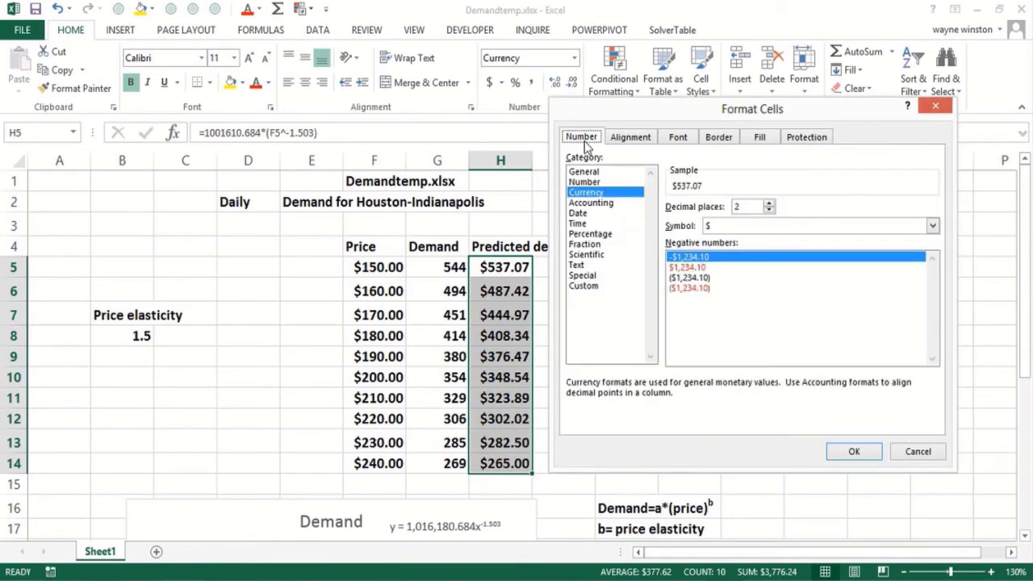
pyautogui.click(589, 181)
pyautogui.click(843, 449)
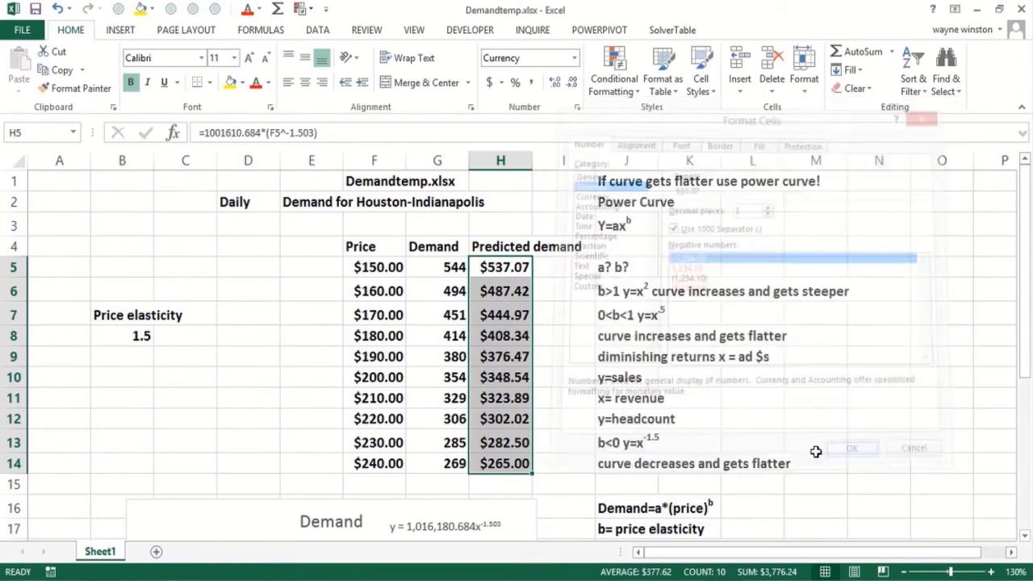
# Step: Compare the actual and predicted demand values in rows 12 to 14, and view the chart below
pyautogui.click(455, 421)
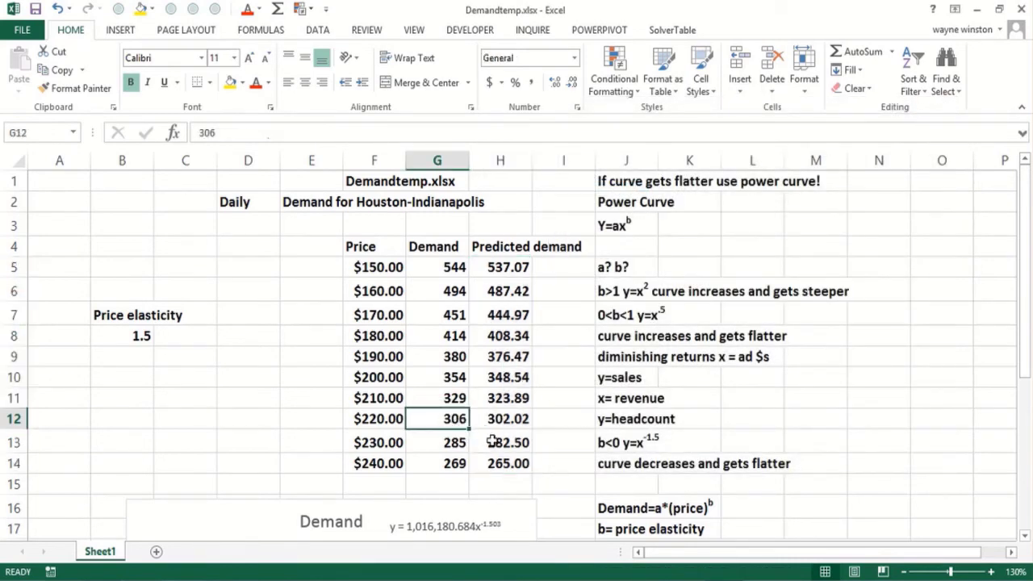
pyautogui.click(492, 442)
pyautogui.click(428, 441)
pyautogui.click(454, 462)
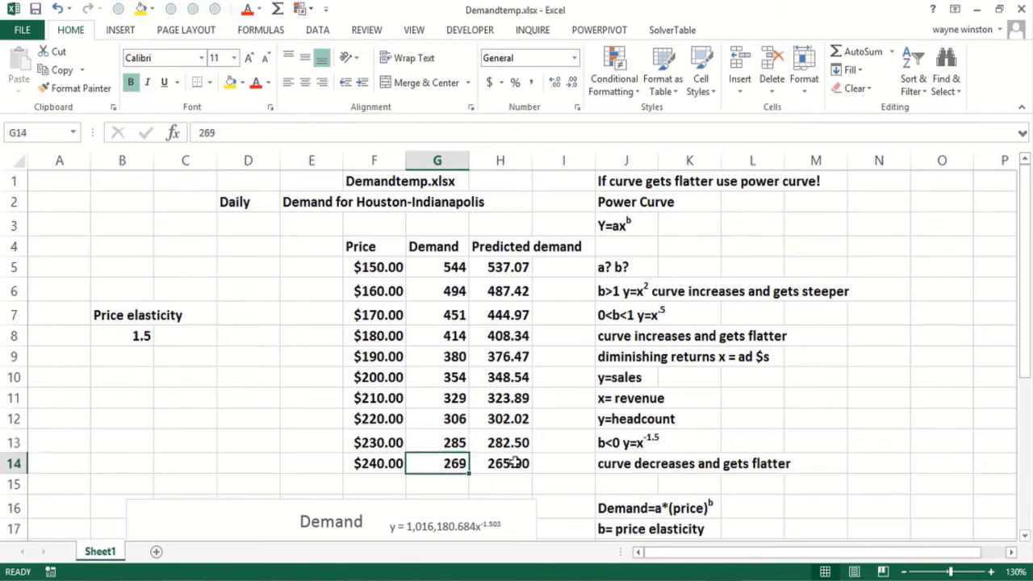
pyautogui.click(514, 462)
pyautogui.press('Down')
pyautogui.press('Down')
pyautogui.press('Down')
pyautogui.press('Down')
pyautogui.press('Down')
pyautogui.press('Down')
pyautogui.press('Down')
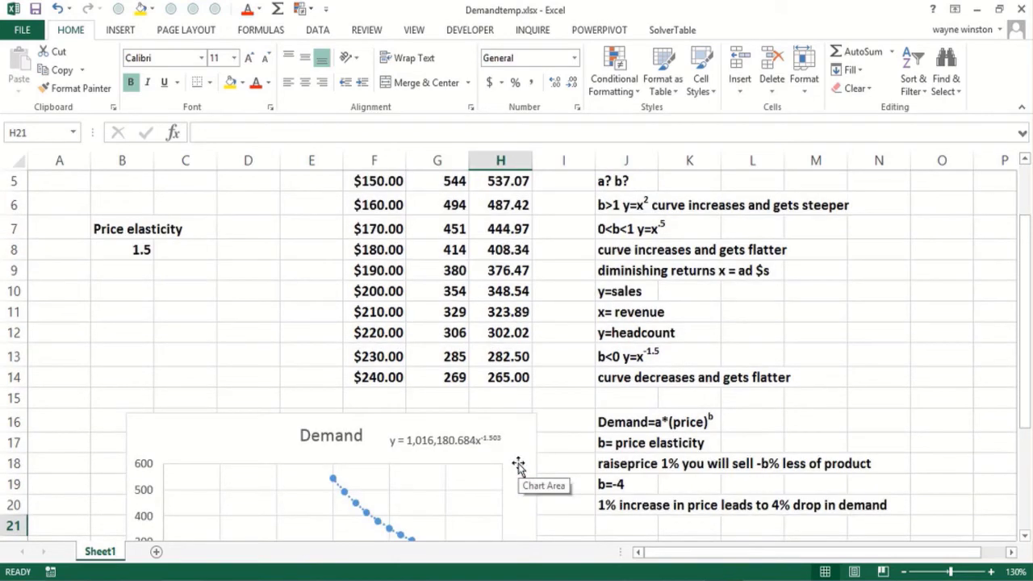
# Step: Enter the label "Polynomial" in cell B10, below the price elasticity value
pyautogui.click(124, 305)
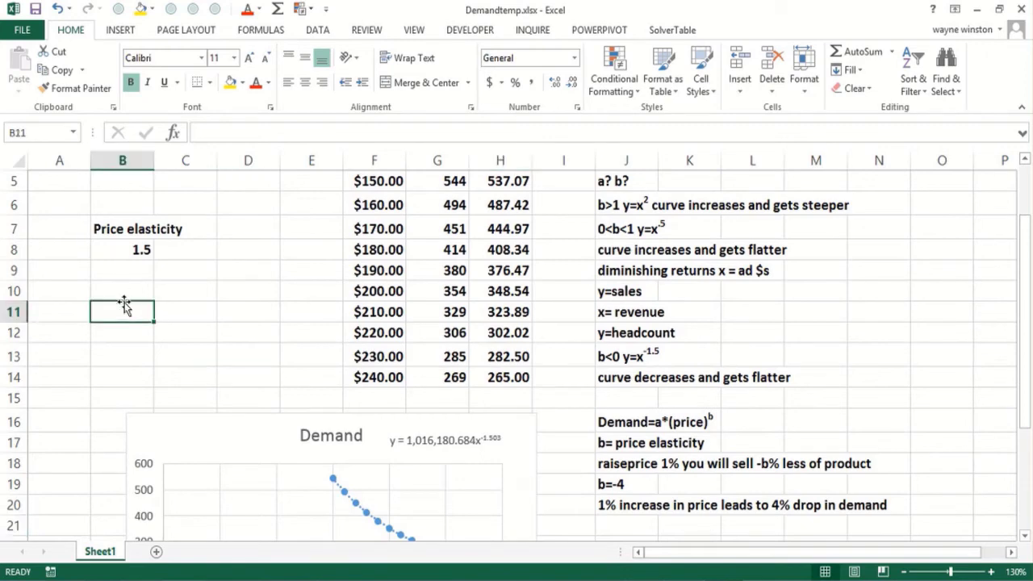
pyautogui.click(125, 289)
pyautogui.write('Pol')
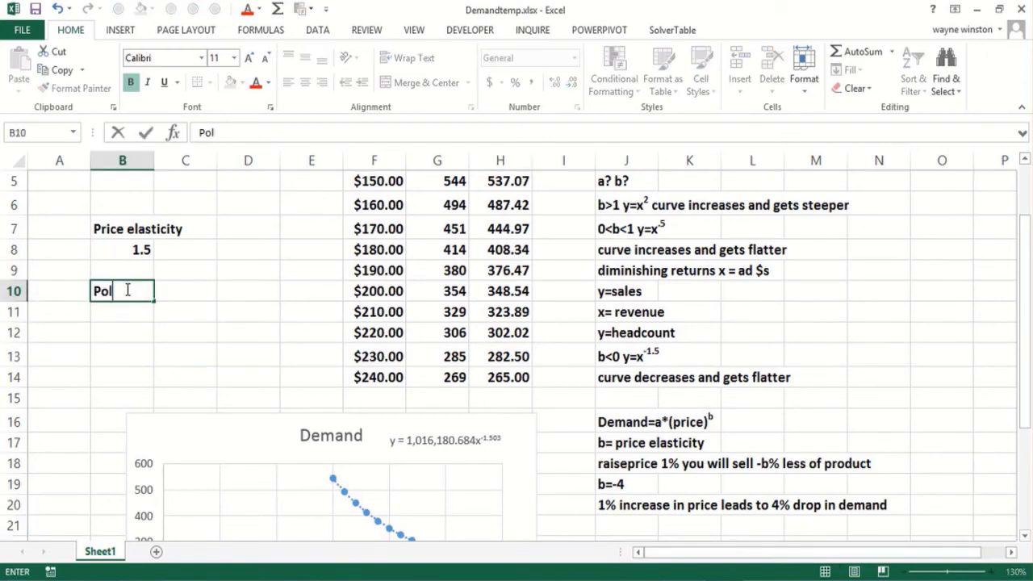
pyautogui.write('ynomial')
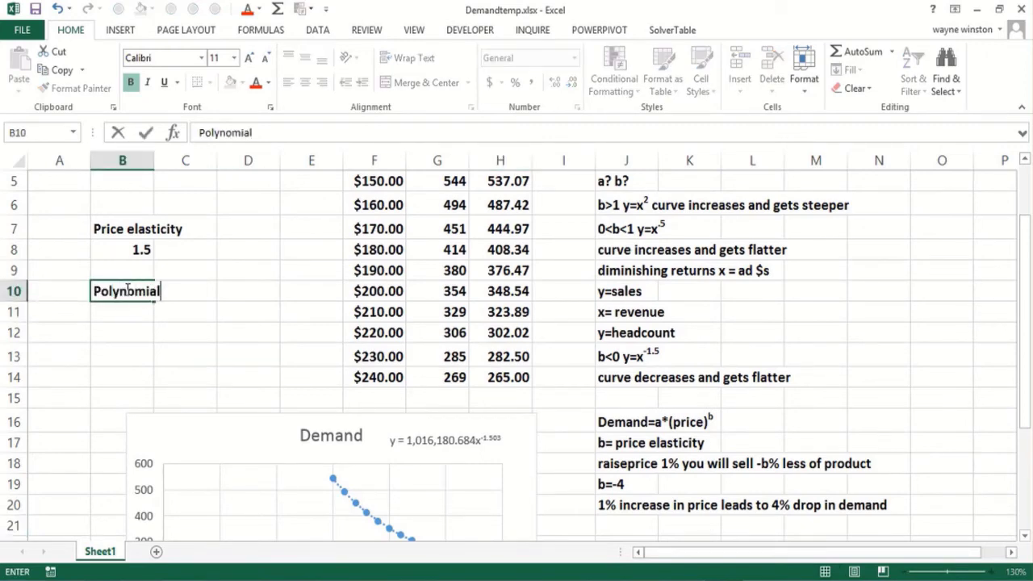
pyautogui.press('Return')
# Step: Enter the quadratic demand equation demand=a+b*price+c*price^2 as text in cell B11
pyautogui.write('deam')
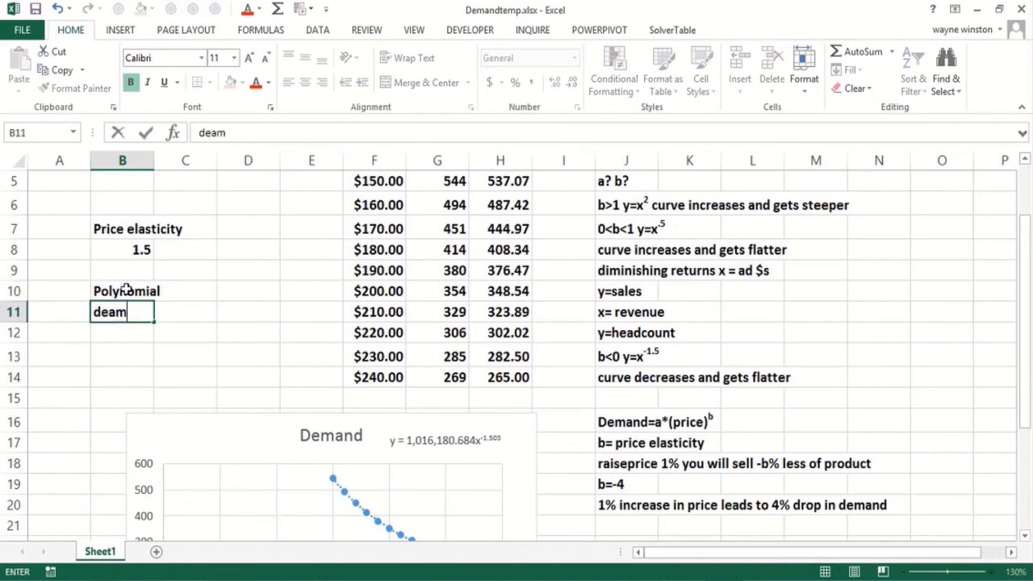
pyautogui.write('nd')
pyautogui.press('BackSpace')
pyautogui.press('BackSpace')
pyautogui.press('BackSpace')
pyautogui.press('BackSpace')
pyautogui.write('man=')
pyautogui.press('BackSpace')
pyautogui.write('d=a+b')
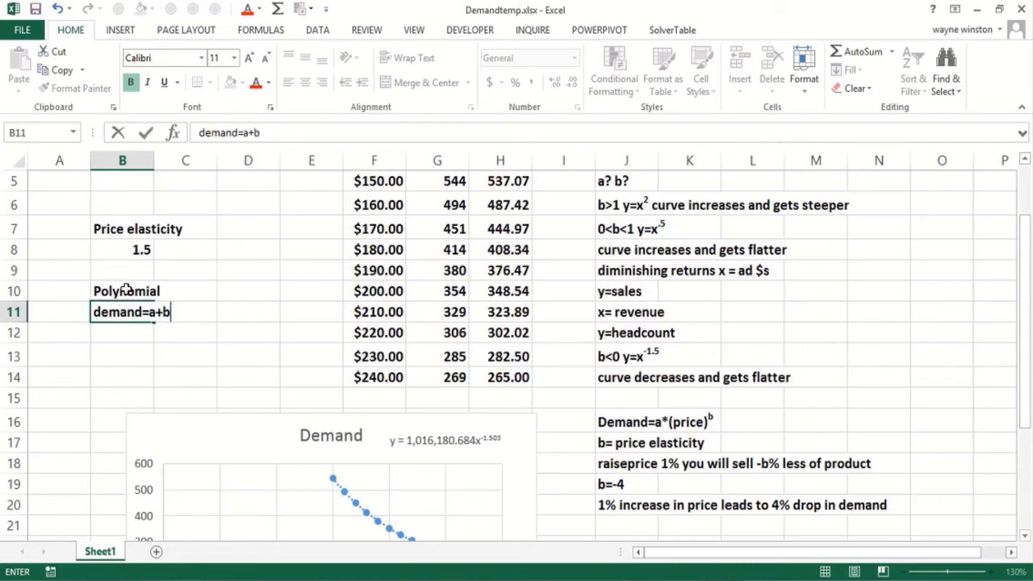
pyautogui.write('*price+')
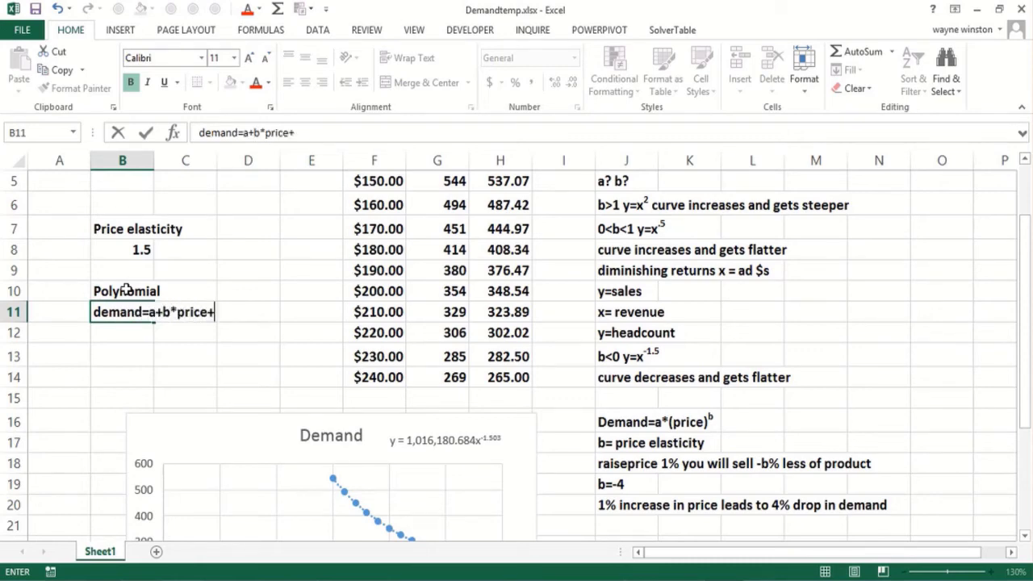
pyautogui.write('c*pric')
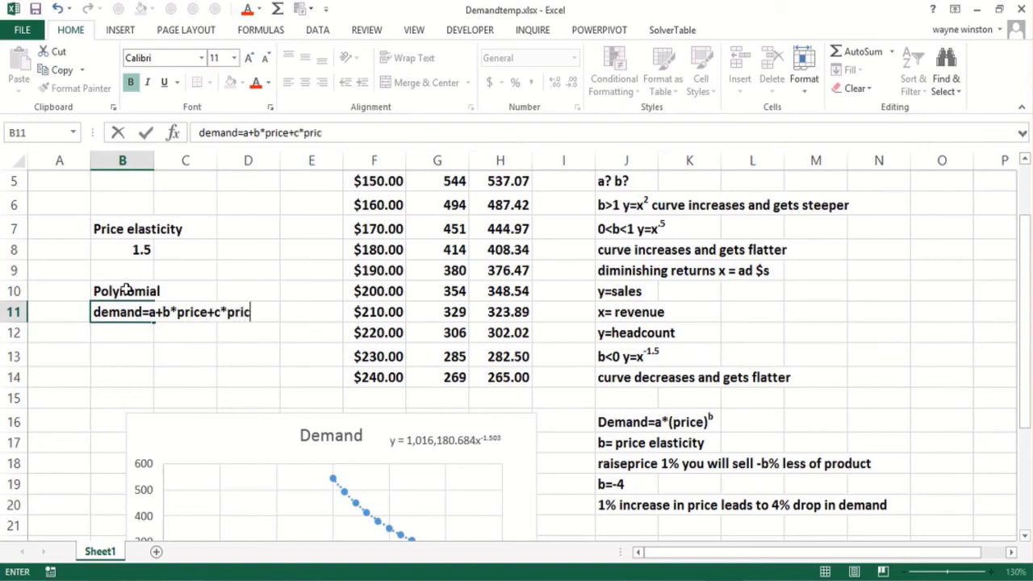
pyautogui.write('e^2')
pyautogui.press('Return')
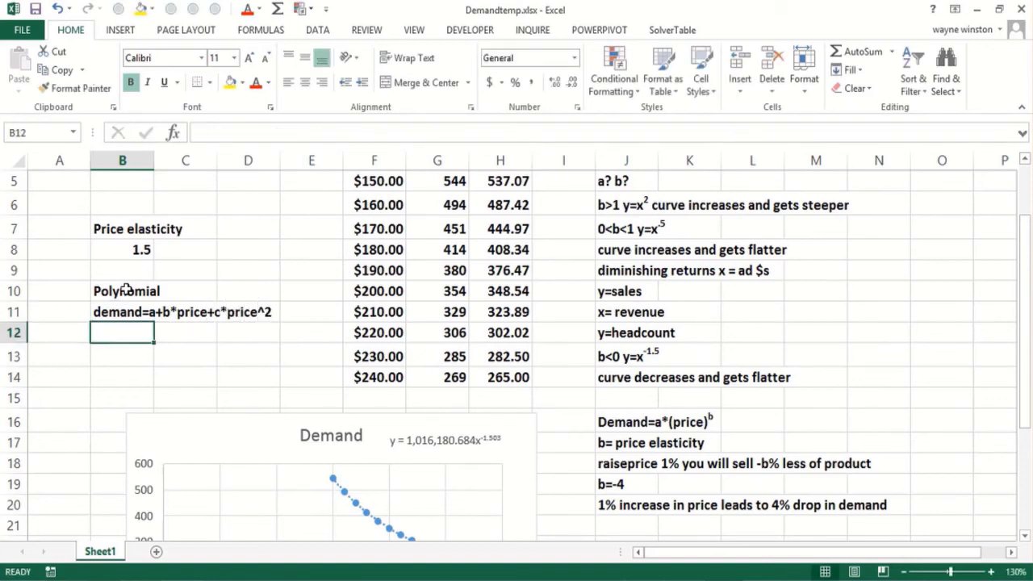
# Step: Enter the book title "Power Pricing" in B12 and its author's full name in B13
pyautogui.write('Power Proic')
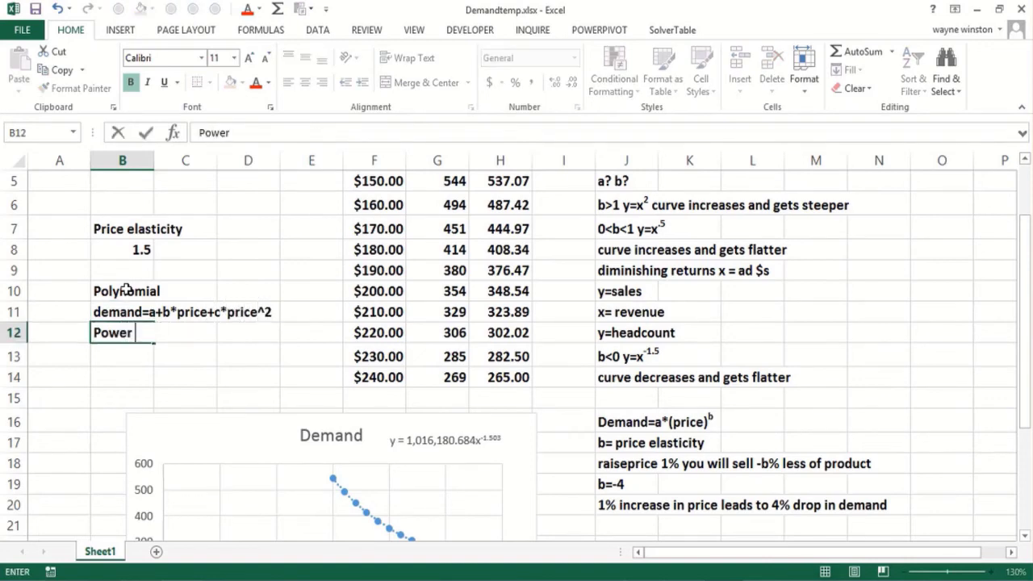
pyautogui.press('BackSpace')
pyautogui.press('BackSpace')
pyautogui.press('BackSpace')
pyautogui.write('icing')
pyautogui.press('Return')
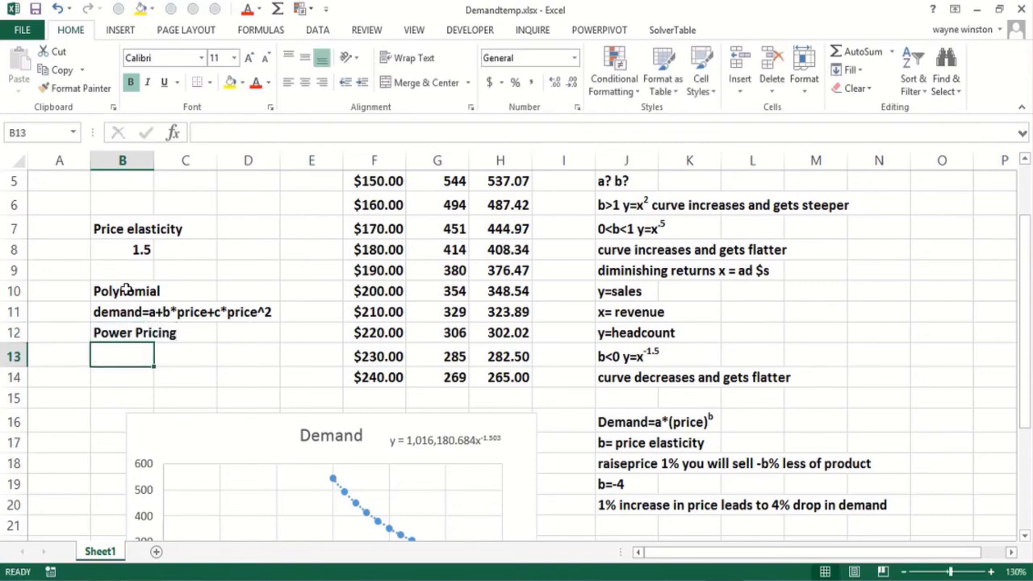
pyautogui.write('Robert Do')
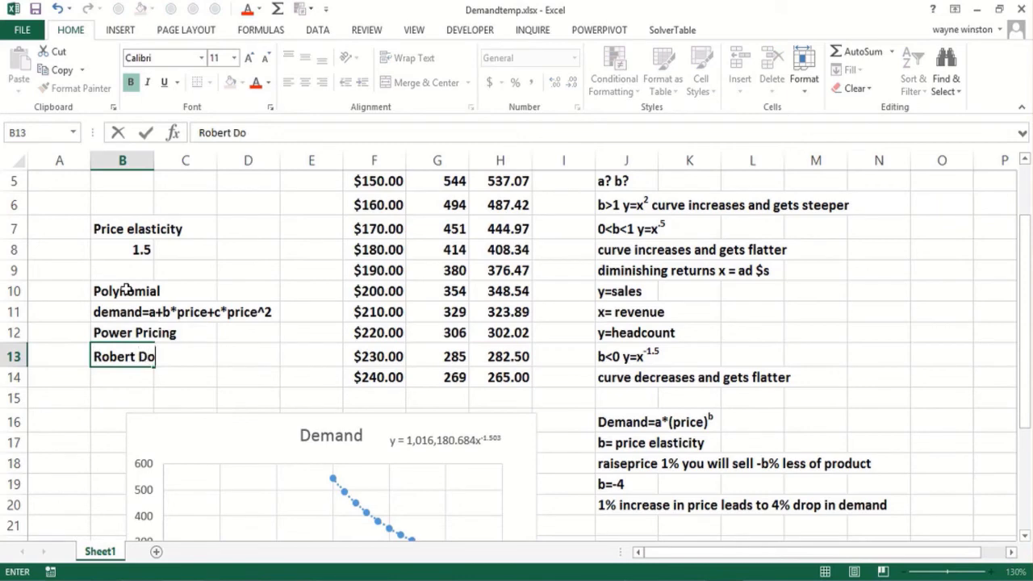
pyautogui.write('lan')
pyautogui.press('Return')
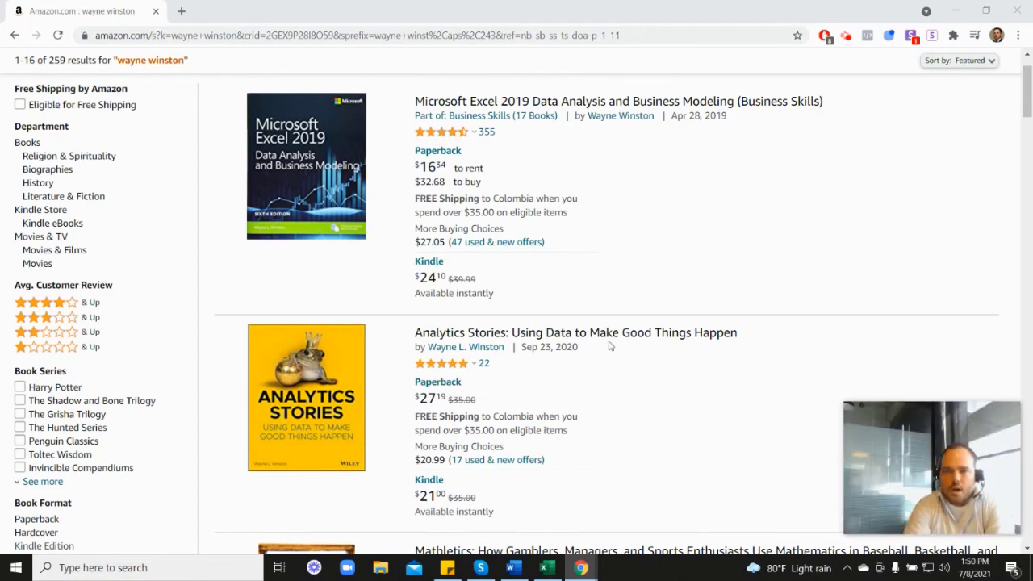
# Step: Browse the author's books in the Amazon search results, including the customer rating breakdown for Marketing Analytics: Data-Driven Techniques with Microsoft Excel
pyautogui.moveTo(443, 139)
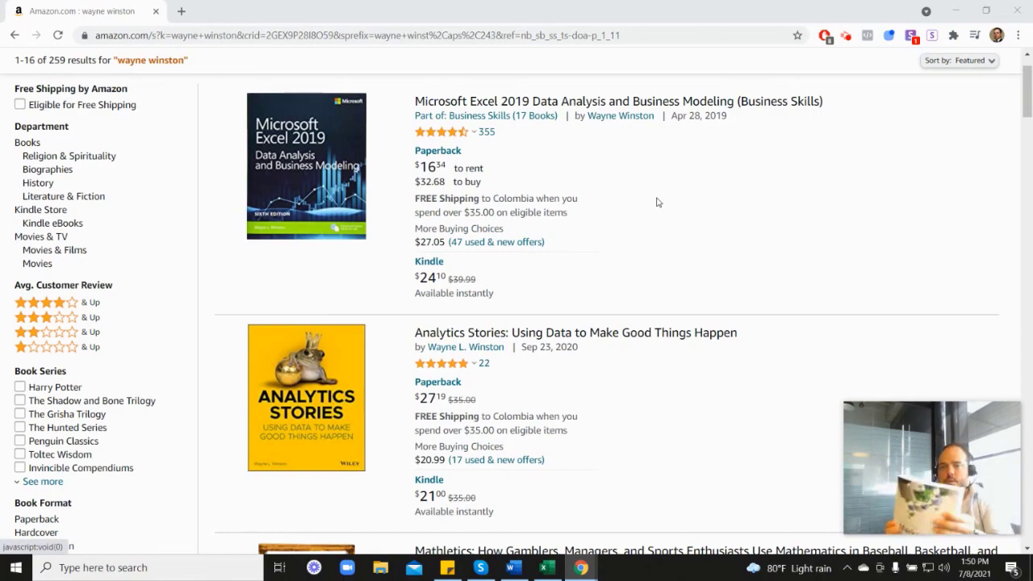
pyautogui.scroll(-3, 918, 334)
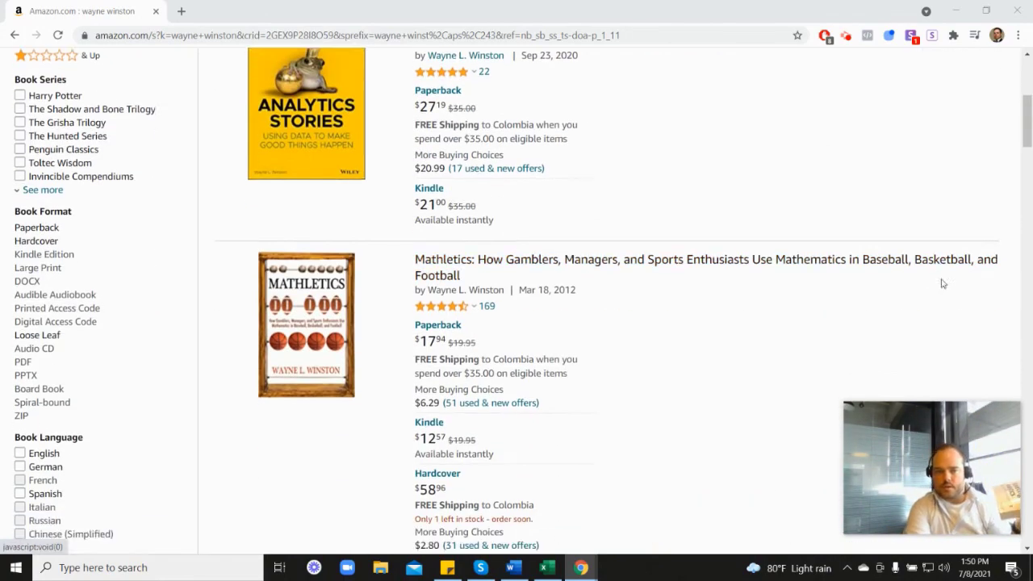
pyautogui.scroll(-3, 941, 282)
pyautogui.moveTo(456, 304)
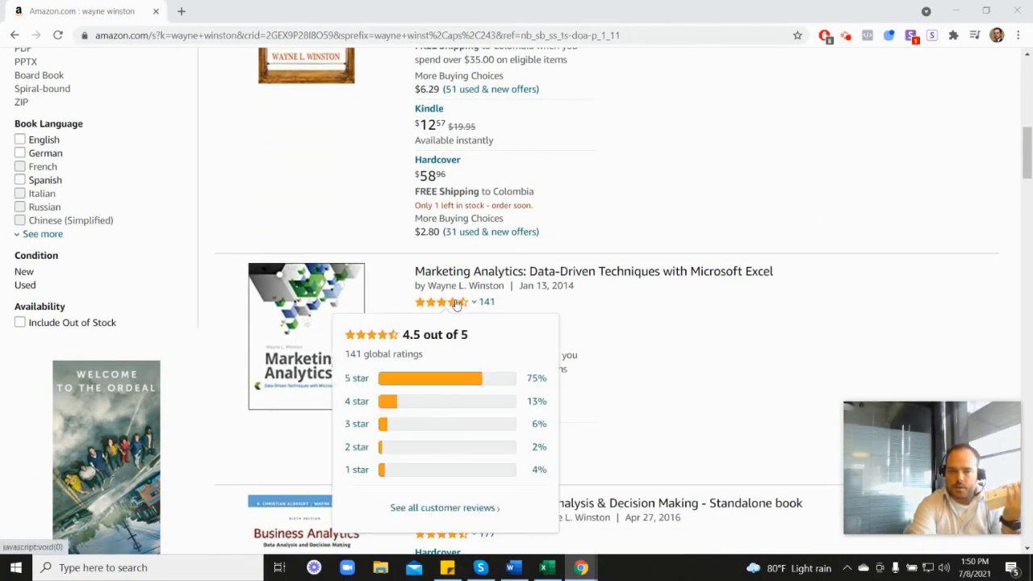
pyautogui.scroll(5, 601, 303)
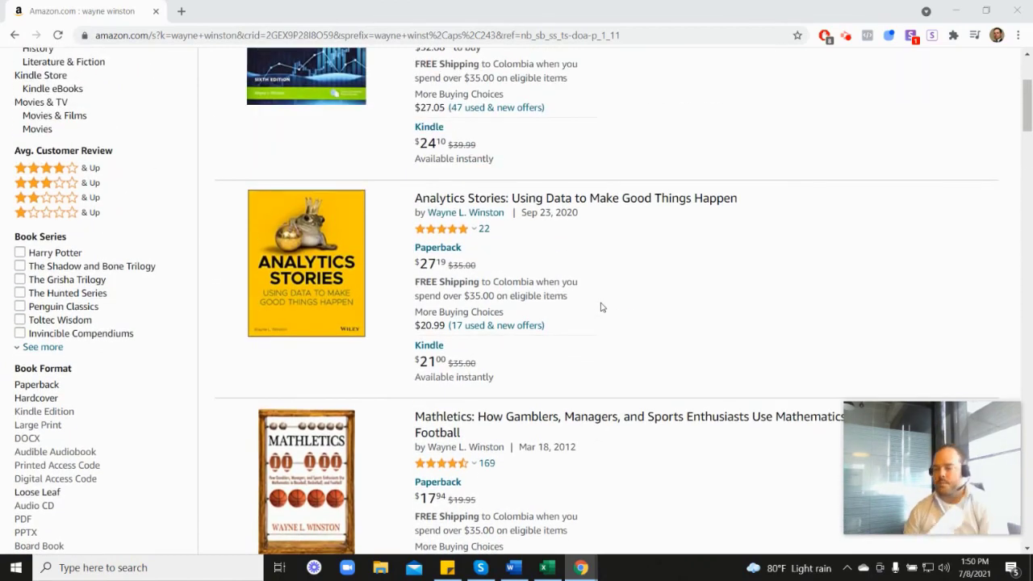